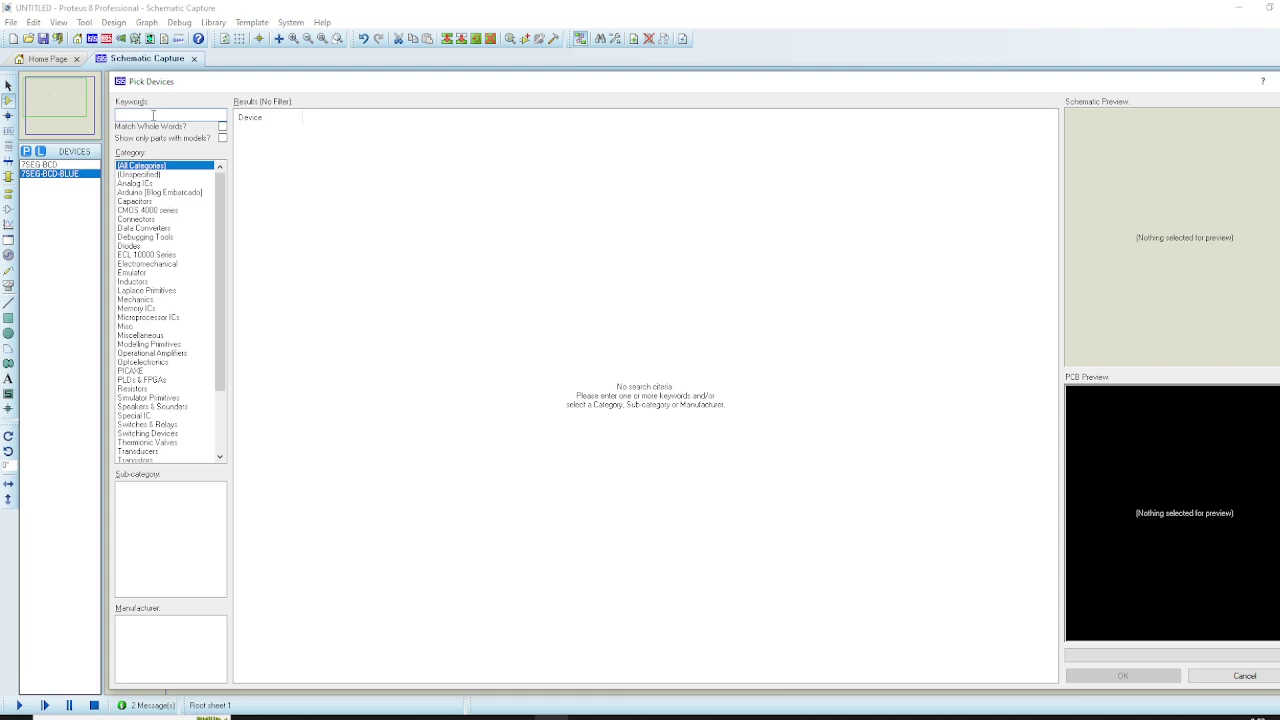
# Find "button" in the device library and add the BUTTON part from the ACTIVE library to the project.
pyautogui.write('on')
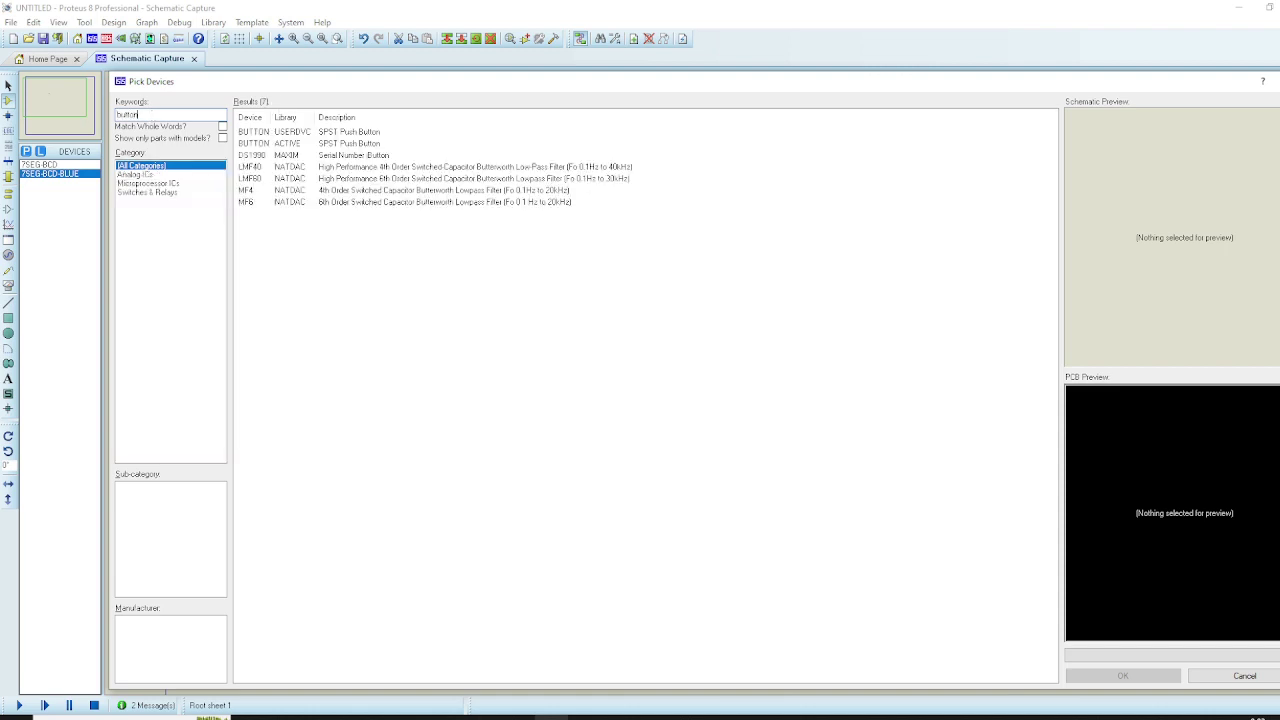
pyautogui.click(280, 148)
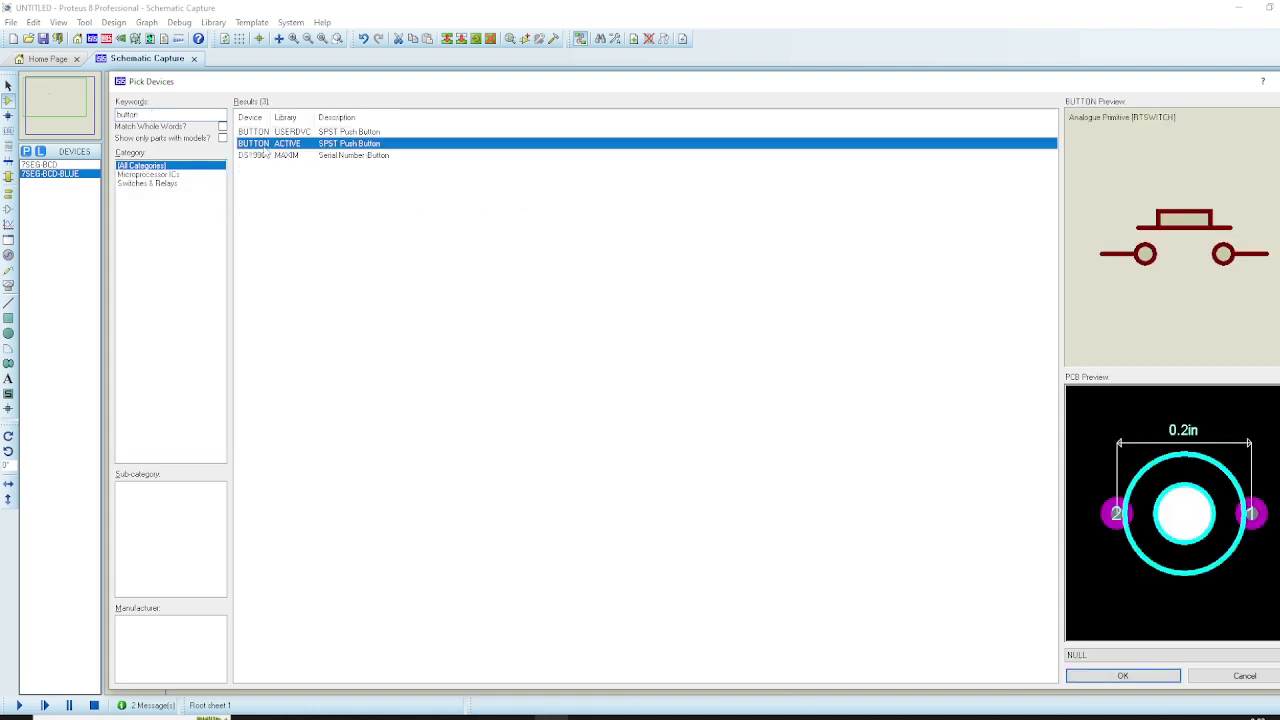
pyautogui.doubleClick(256, 144)
# Look up 74192 and add the 74192 decade up/down counter from the 74STD library to the device list.
pyautogui.doubleClick(113, 115)
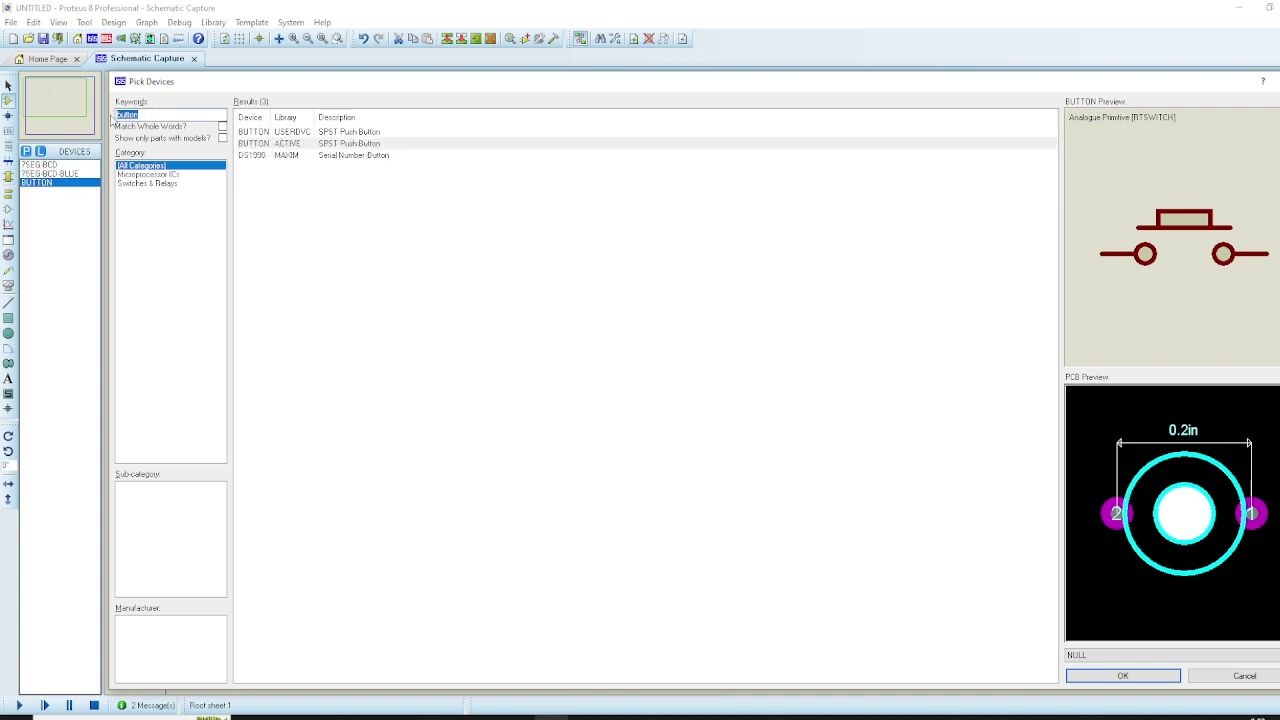
pyautogui.write('749')
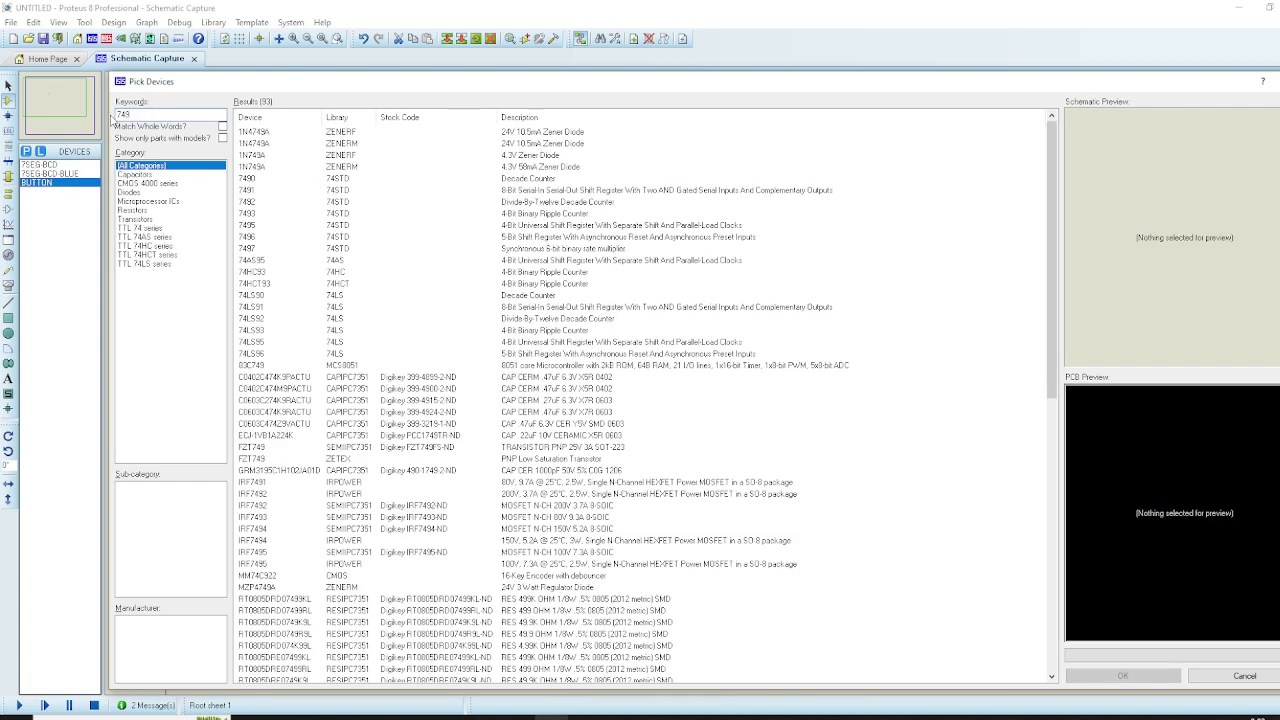
pyautogui.write('92')
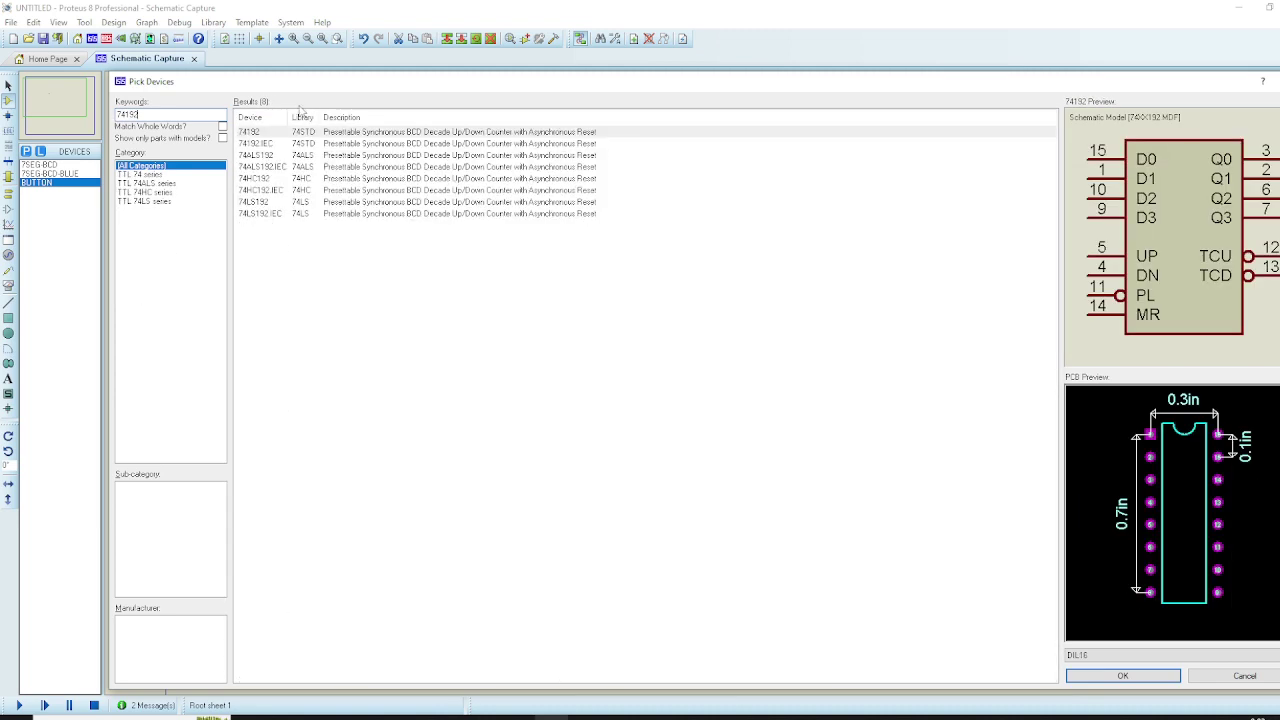
pyautogui.click(302, 134)
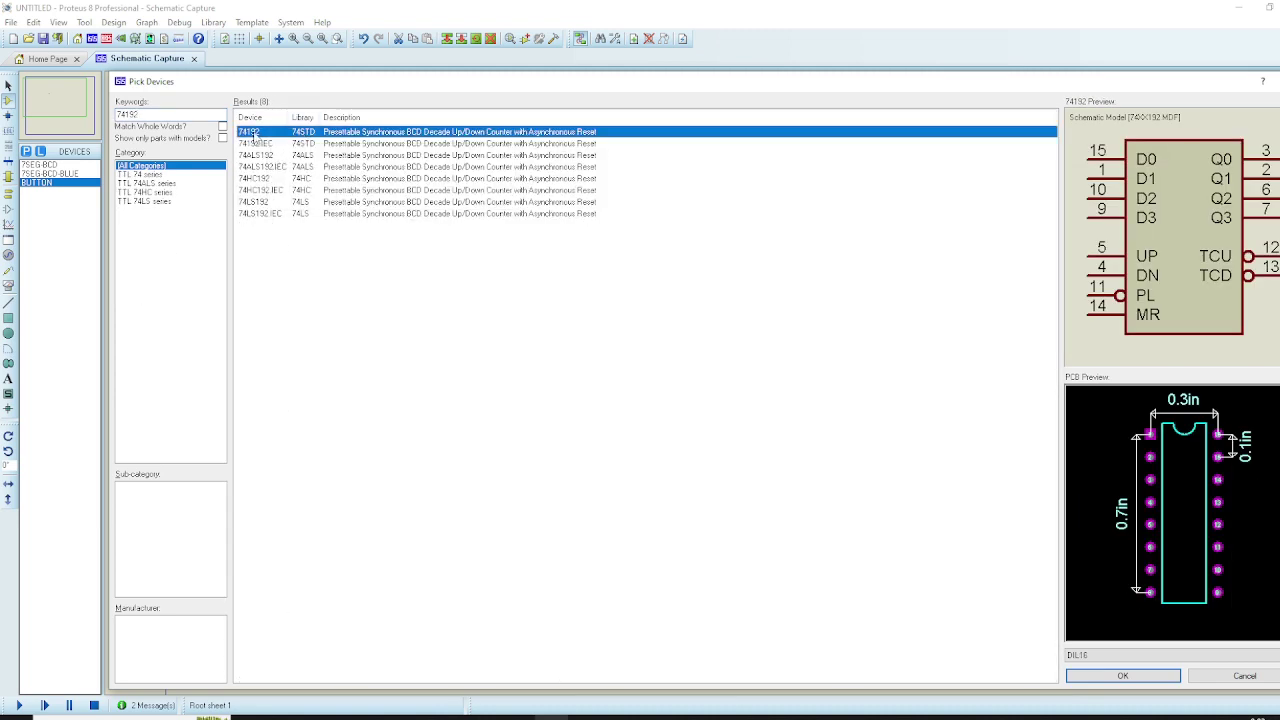
pyautogui.doubleClick(302, 134)
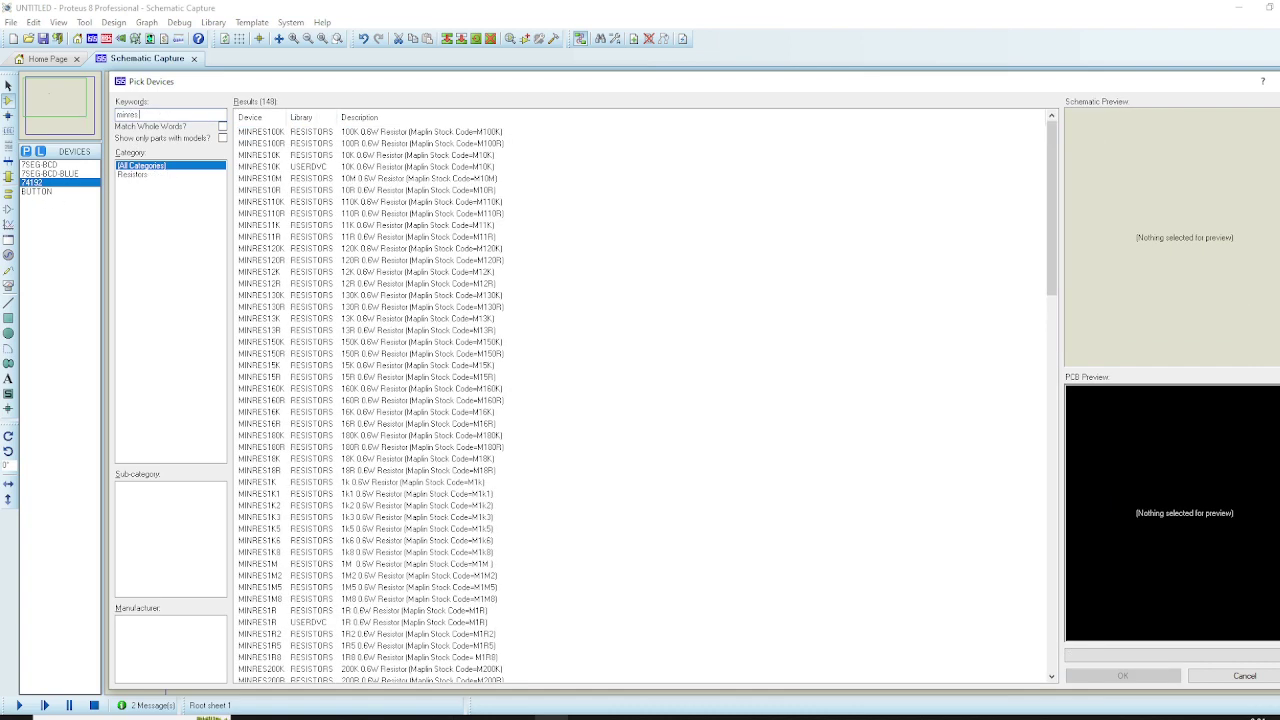
# Search for "minres 100", add the MINRES100R resistor to the device list and finish picking parts.
pyautogui.write('00')
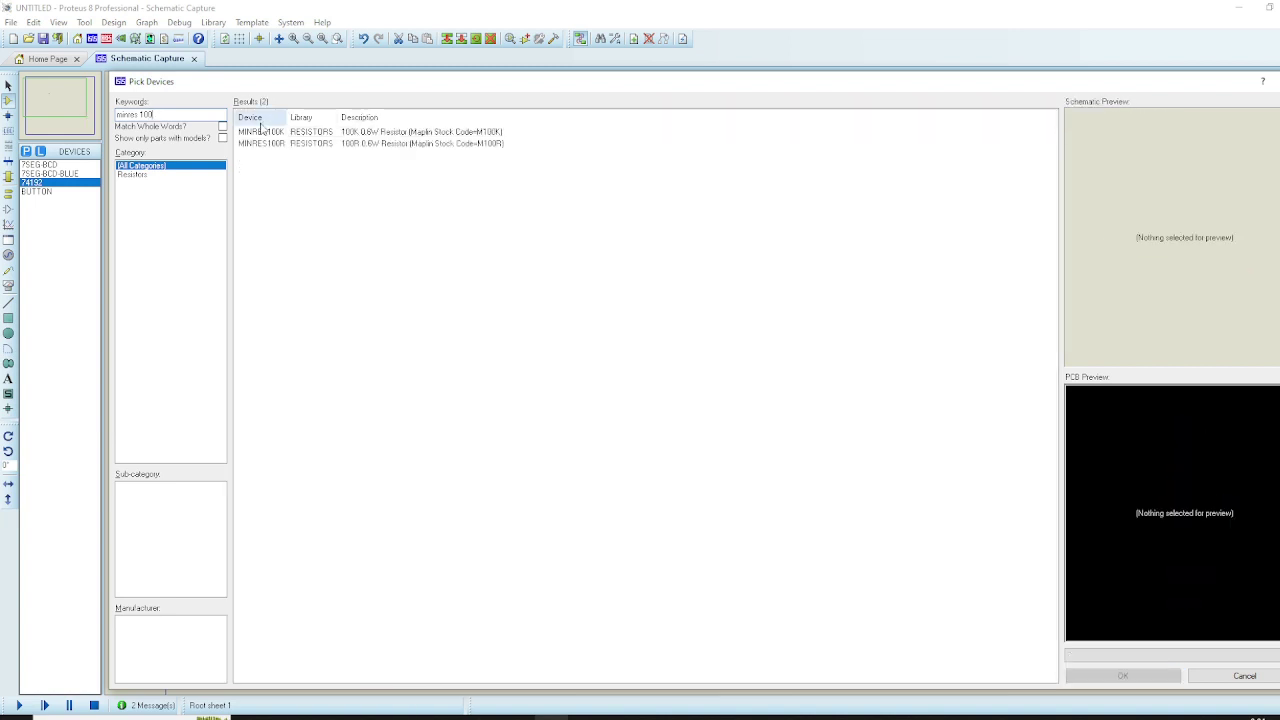
pyautogui.click(321, 133)
pyautogui.click(316, 144)
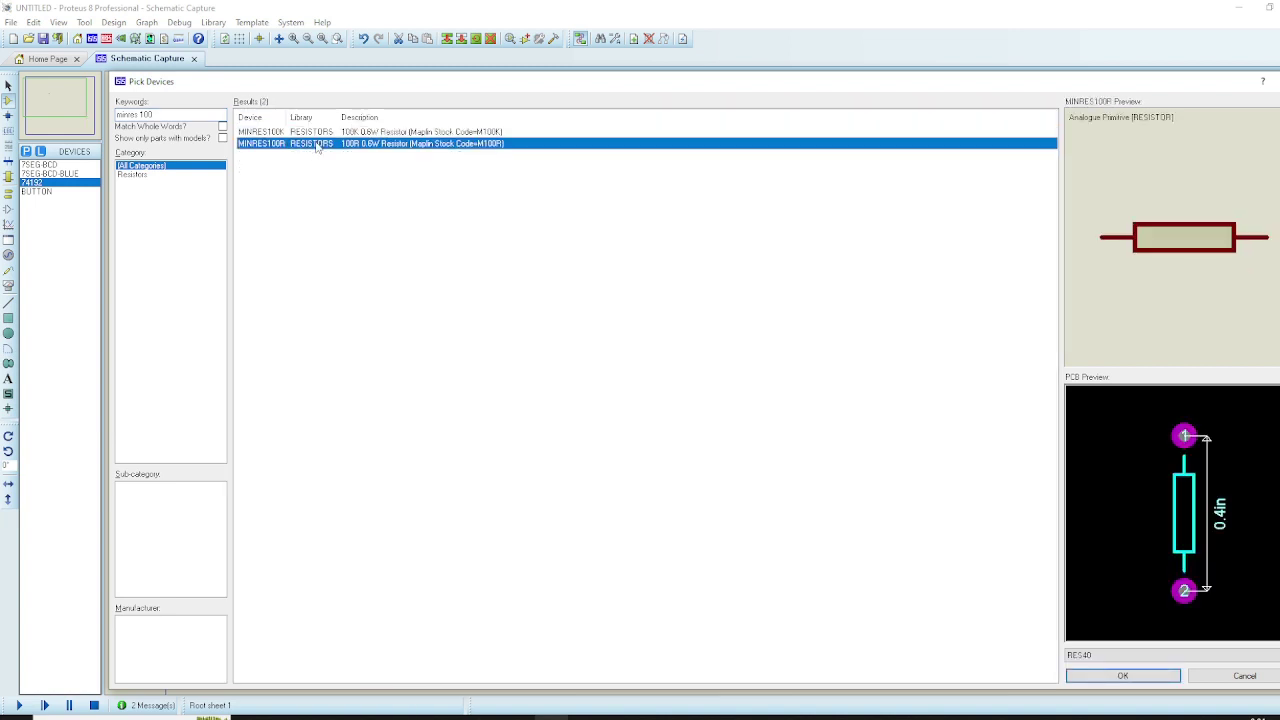
pyautogui.press('Return')
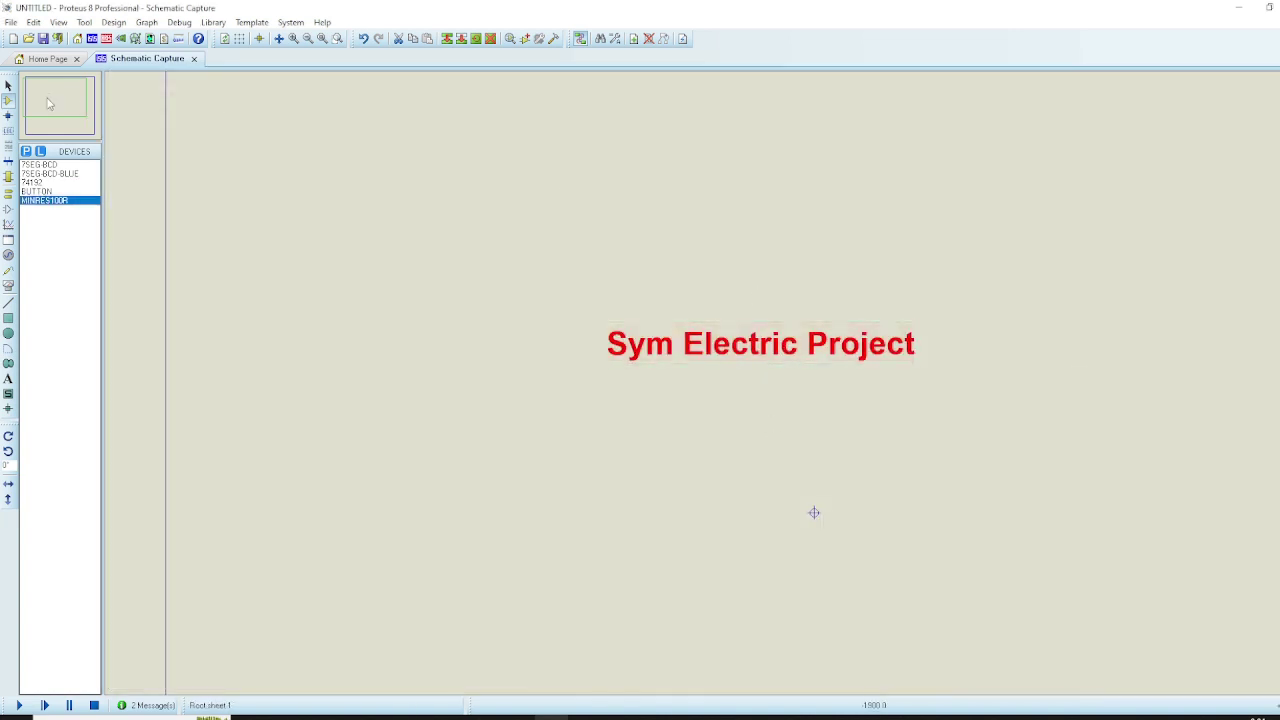
# Place two red 7SEG-BCD displays side by side below the sheet title, in the left half of the sheet.
pyautogui.click(49, 98)
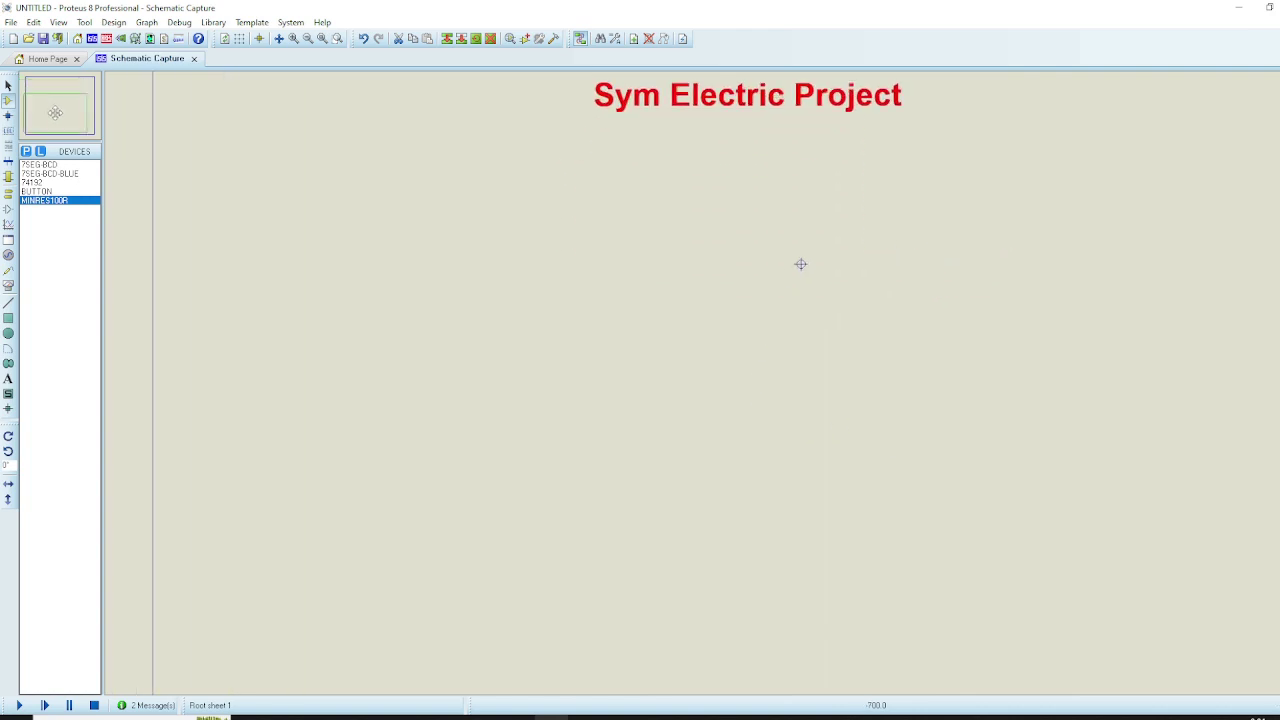
pyautogui.click(57, 110)
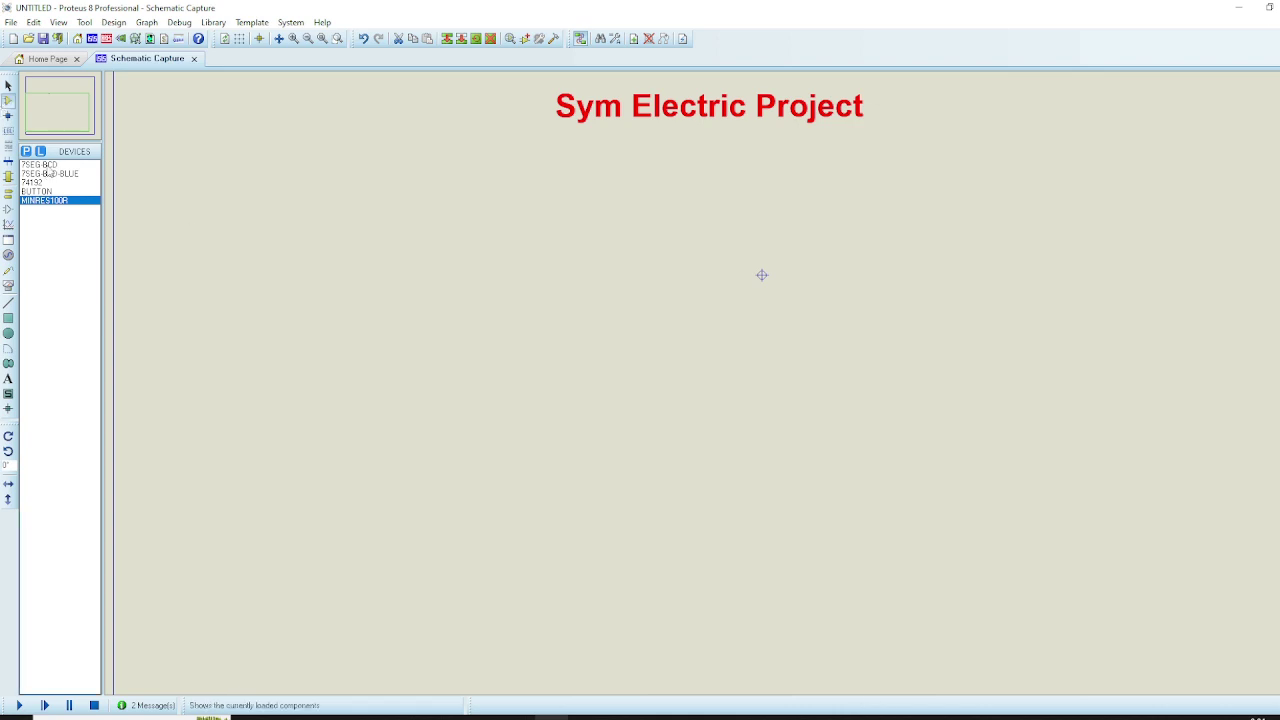
pyautogui.click(40, 164)
pyautogui.click(386, 277)
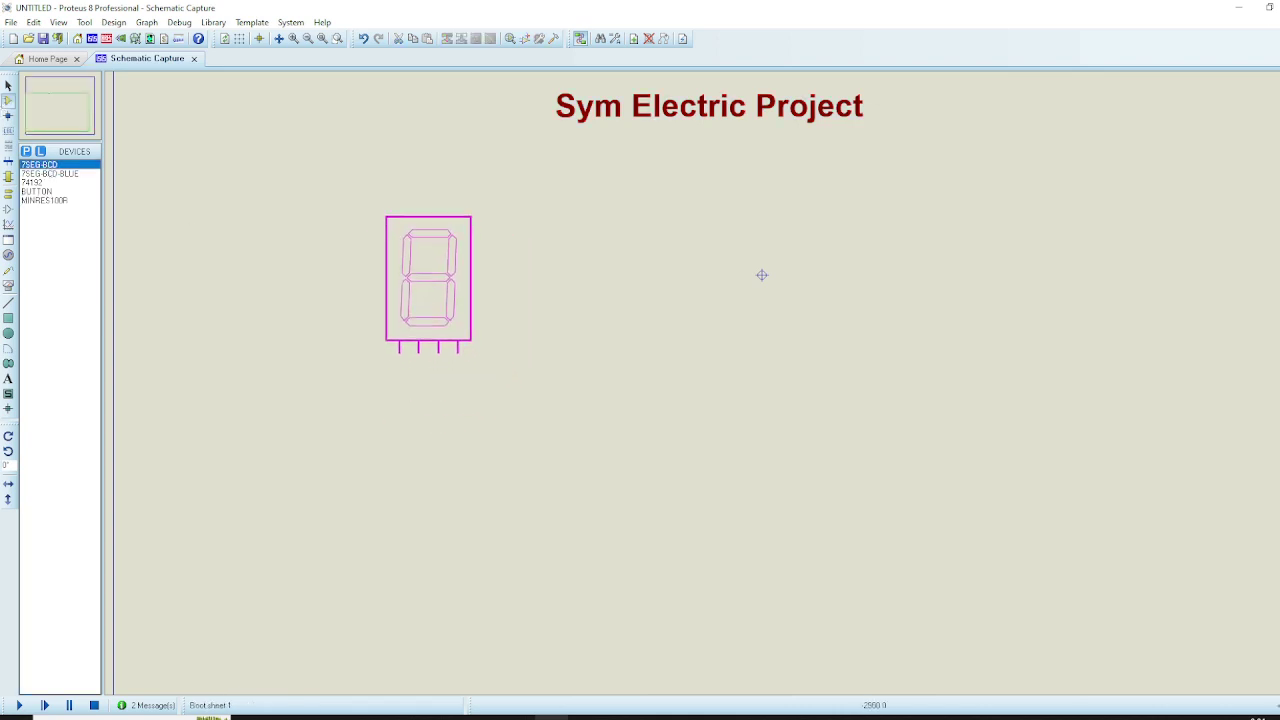
pyautogui.click(428, 279)
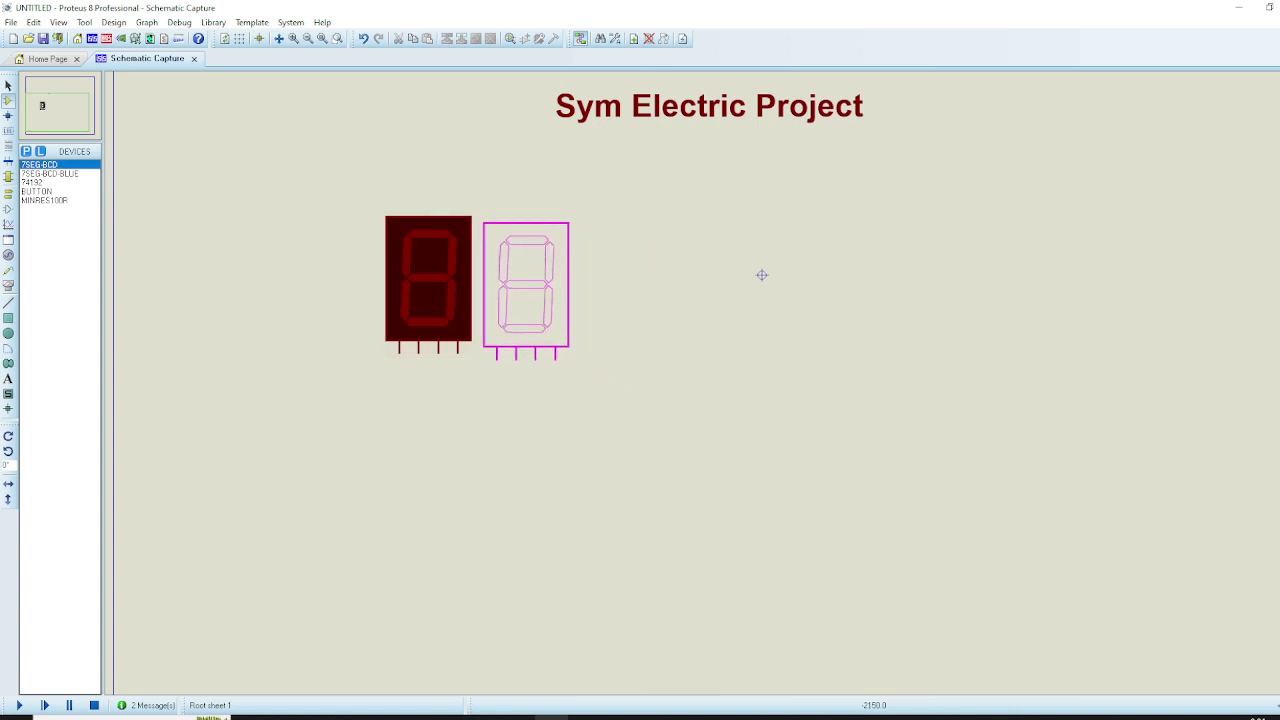
pyautogui.click(519, 279)
# Place two 7SEG-BCD-BLUE displays side by side to the right of the red pair, level with it.
pyautogui.click(49, 173)
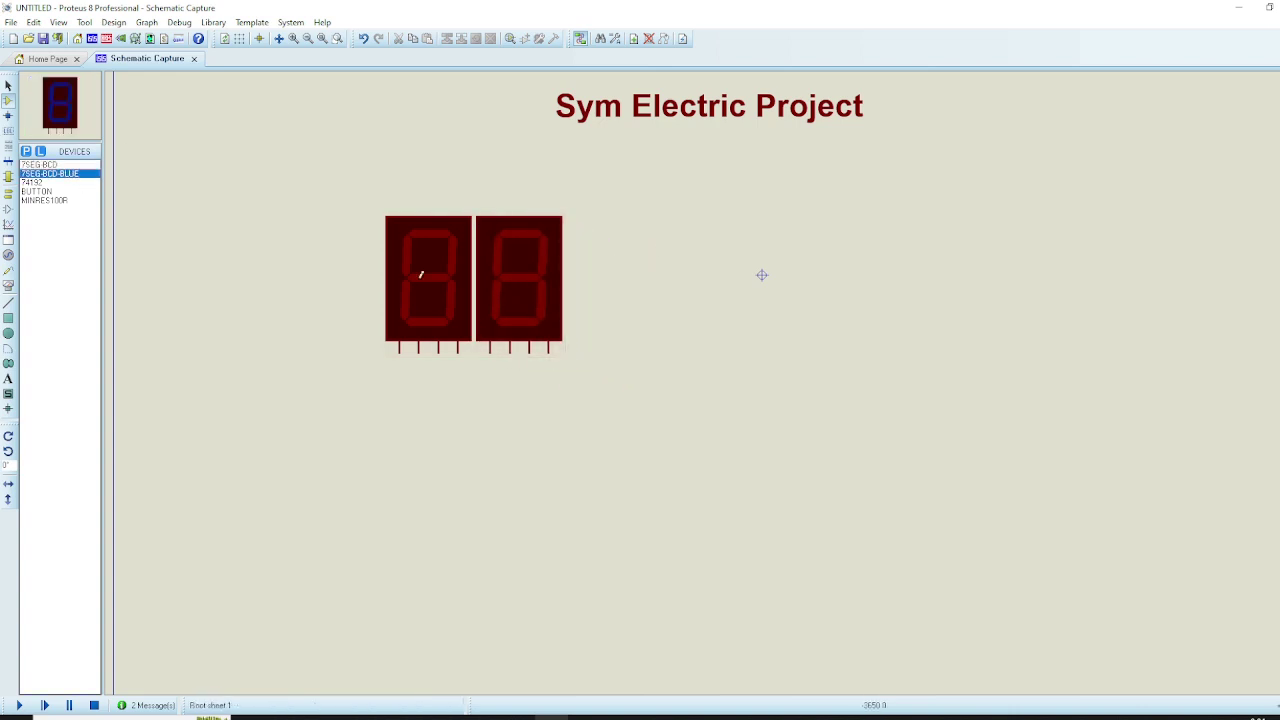
pyautogui.click(762, 275)
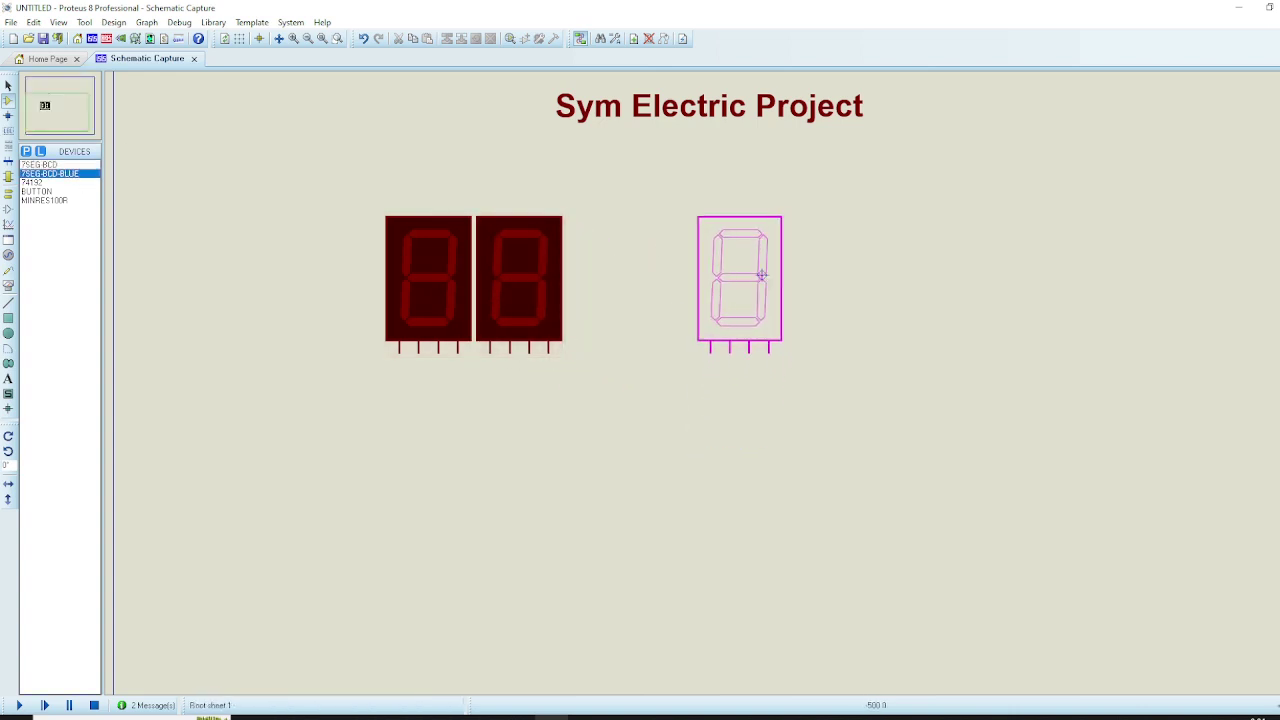
pyautogui.click(762, 261)
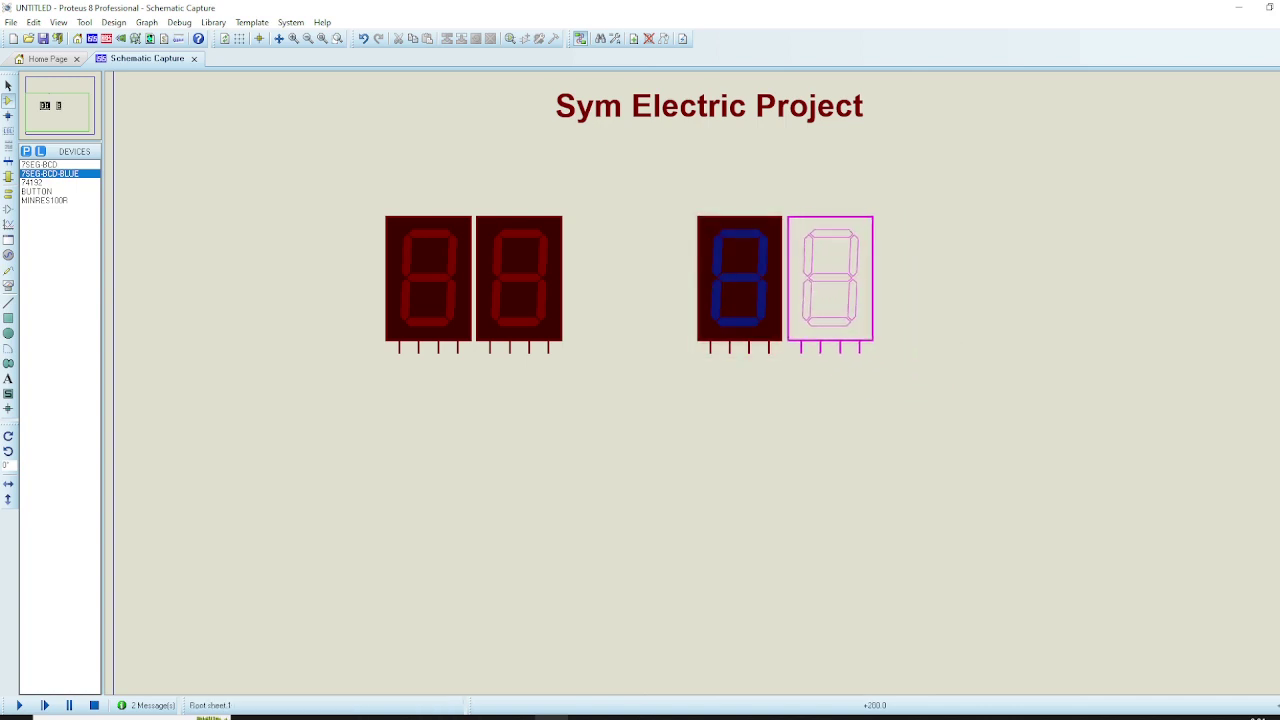
pyautogui.click(852, 262)
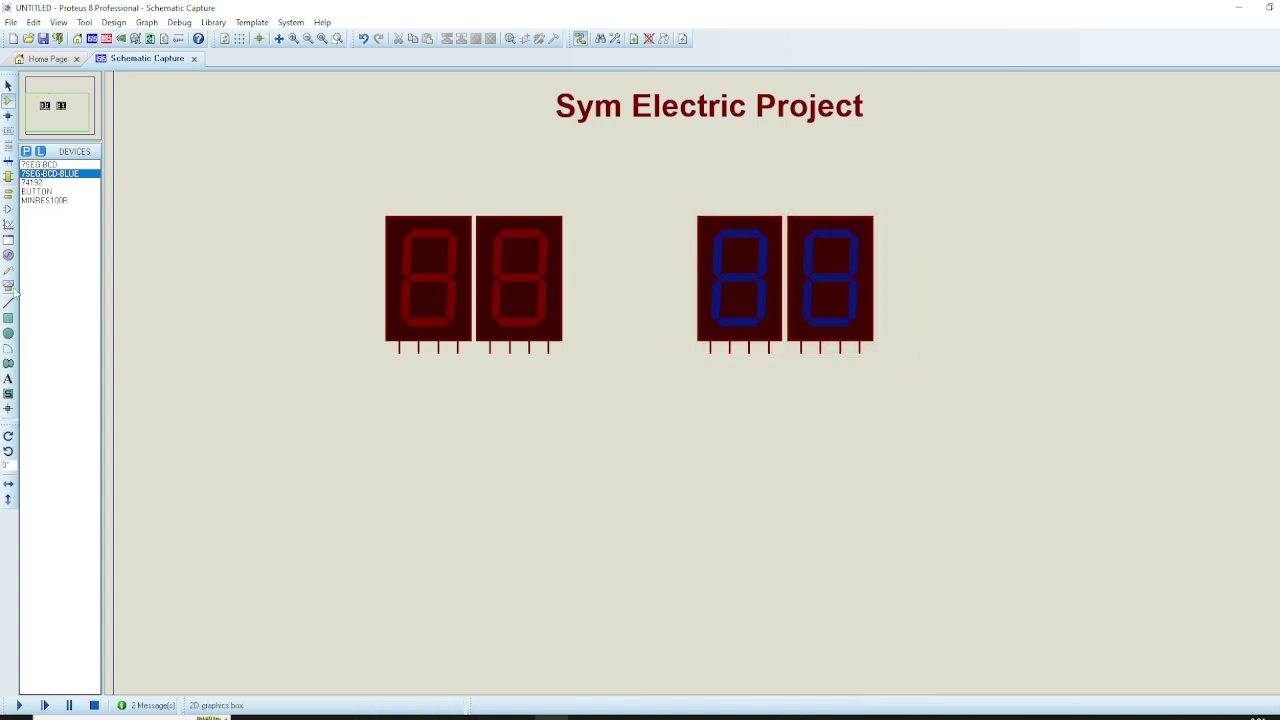
# Place a 74192 counter below the red displays, then rotate and mirror it so its Q outputs face up with Q0 rightmost.
pyautogui.click(32, 182)
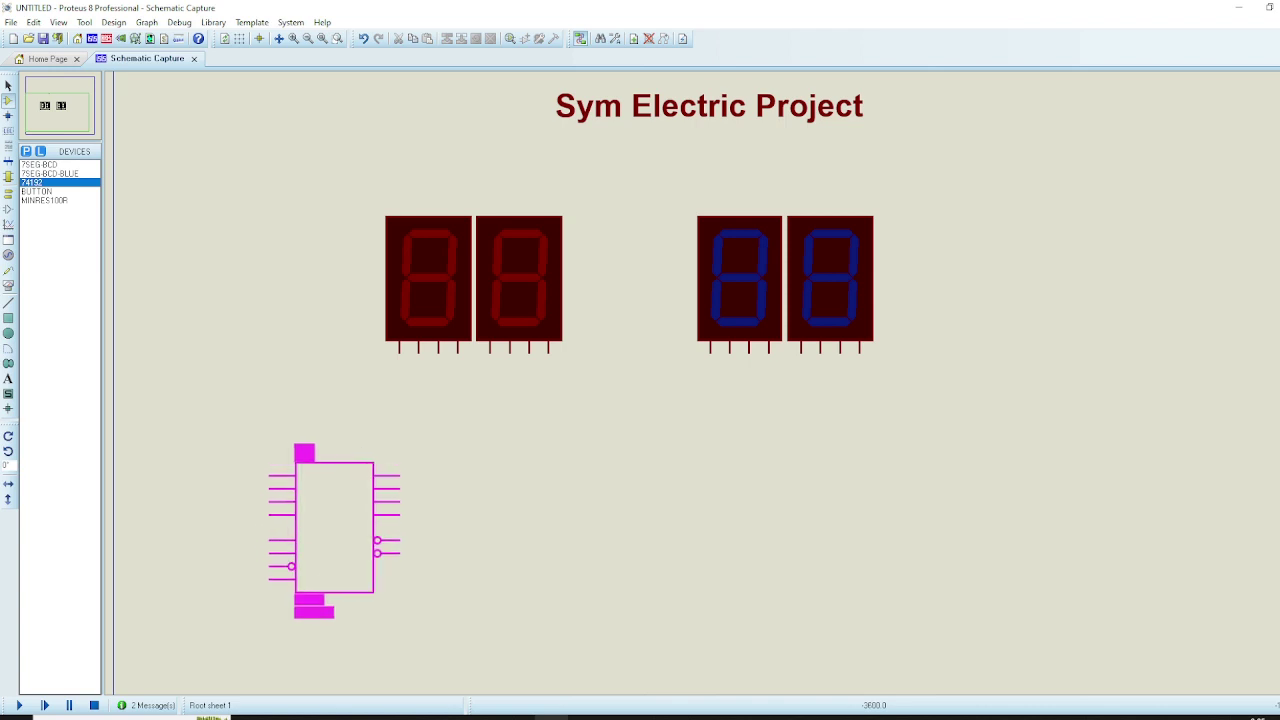
pyautogui.click(330, 510)
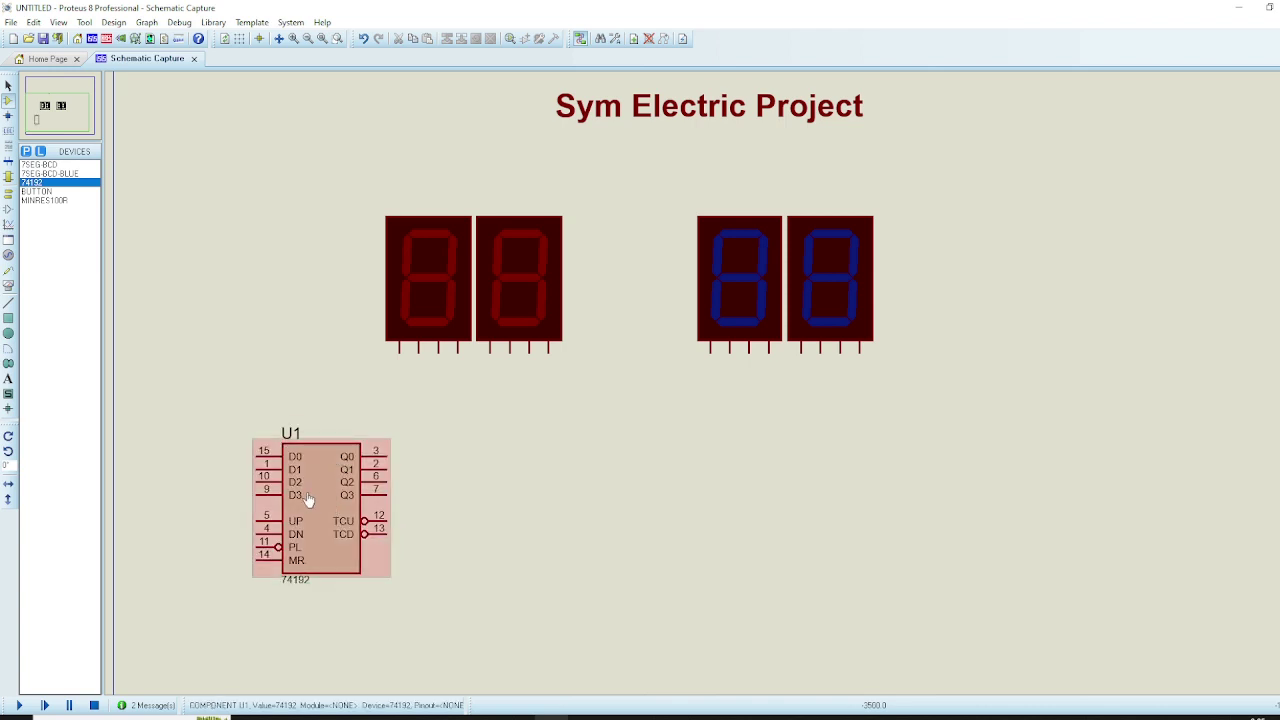
pyautogui.rightClick(312, 495)
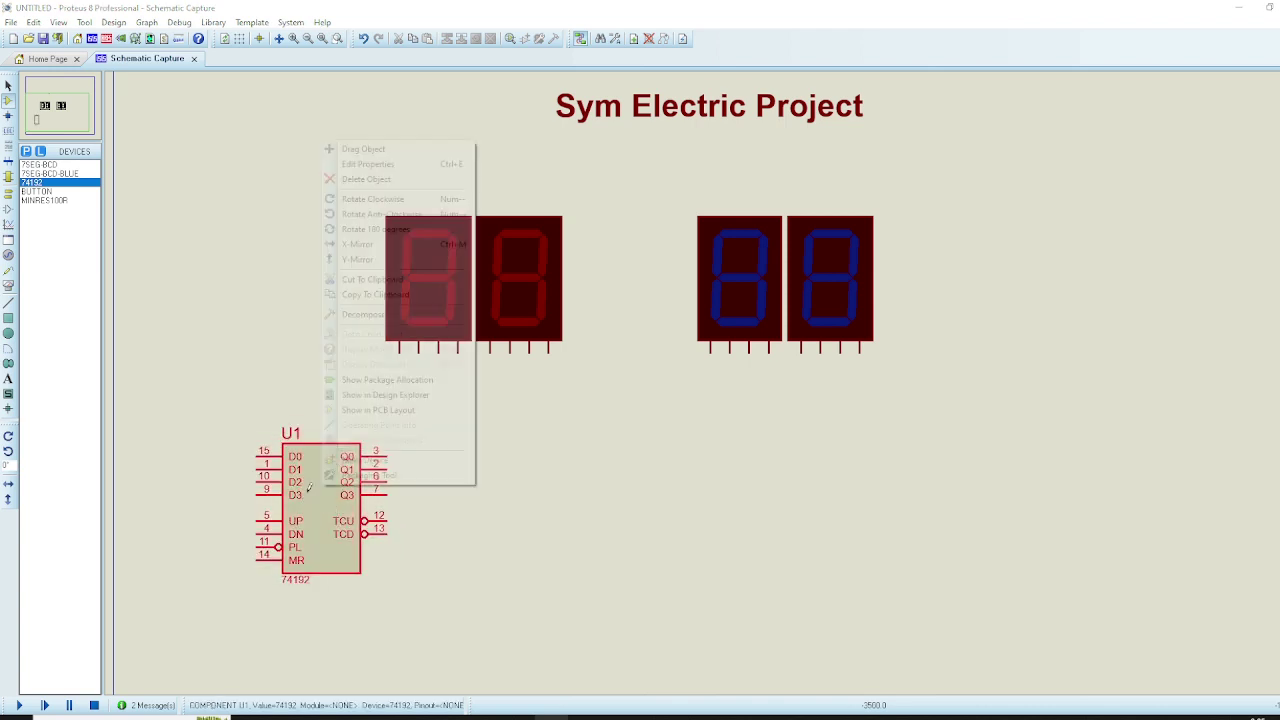
pyautogui.click(367, 217)
pyautogui.rightClick(362, 495)
pyautogui.click(395, 233)
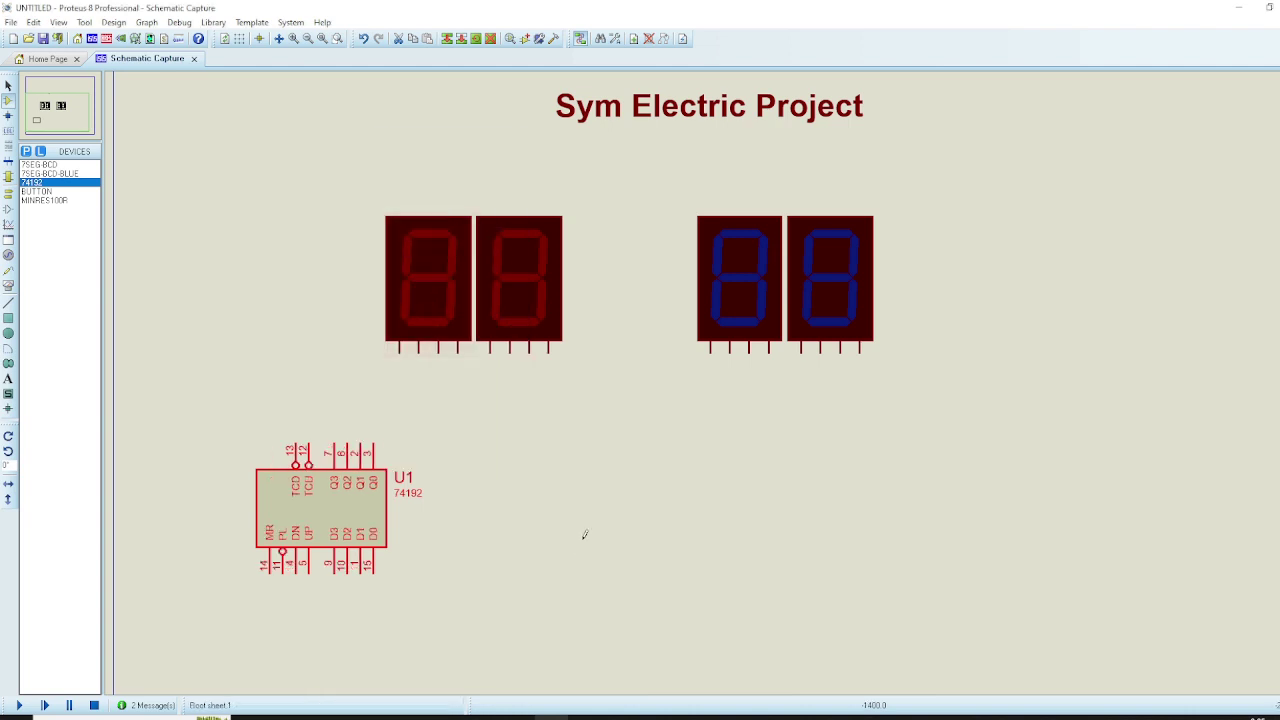
# Block copy the oriented 74192 counter three times in a row to its right.
pyautogui.click(331, 513)
pyautogui.click(822, 231)
pyautogui.click(450, 40)
pyautogui.click(626, 531)
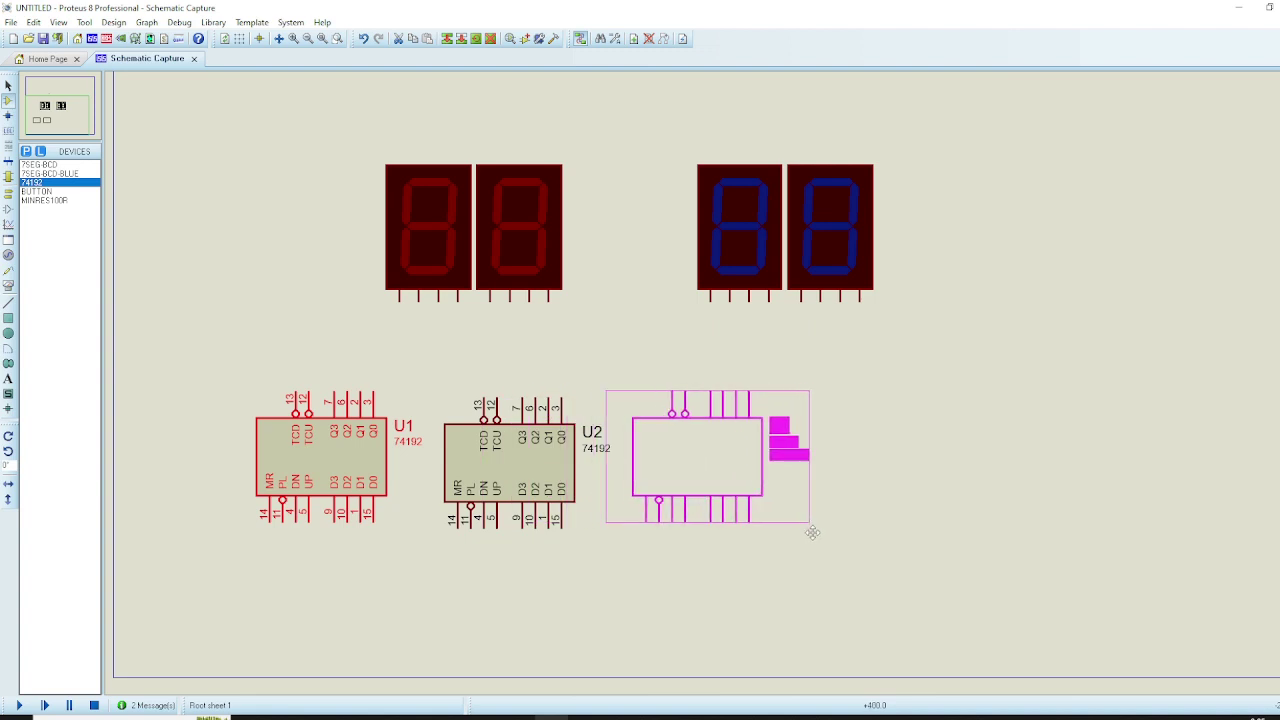
pyautogui.click(812, 533)
pyautogui.click(1000, 532)
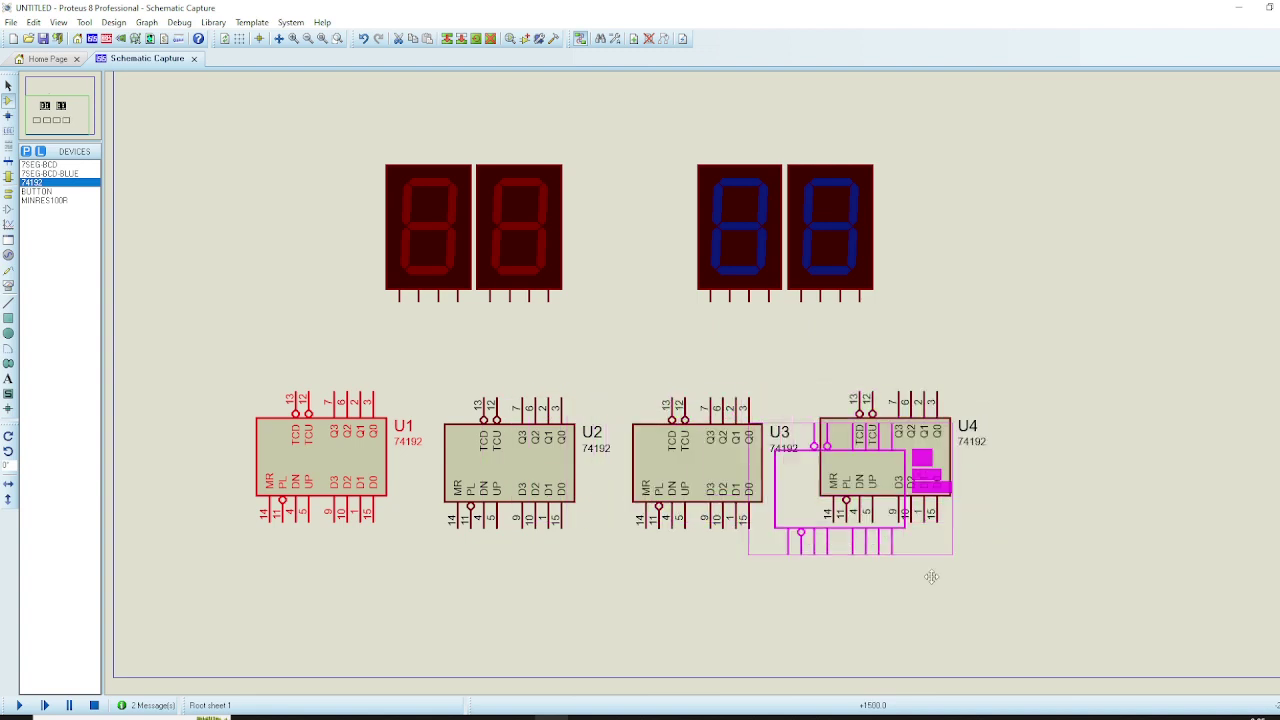
# Move the rightmost counter U4 slightly so it lines up with U2 and U3.
pyautogui.rightClick(886, 471)
pyautogui.rightClick(886, 471)
pyautogui.click(930, 113)
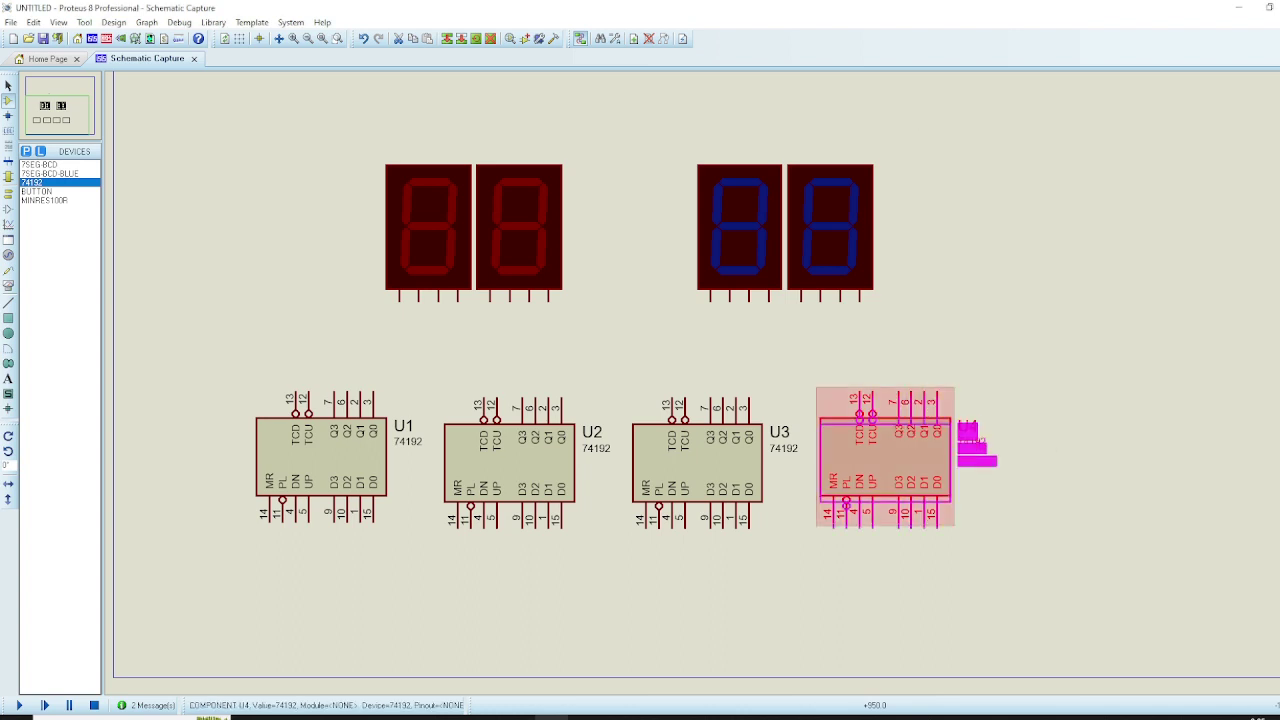
pyautogui.click(968, 432)
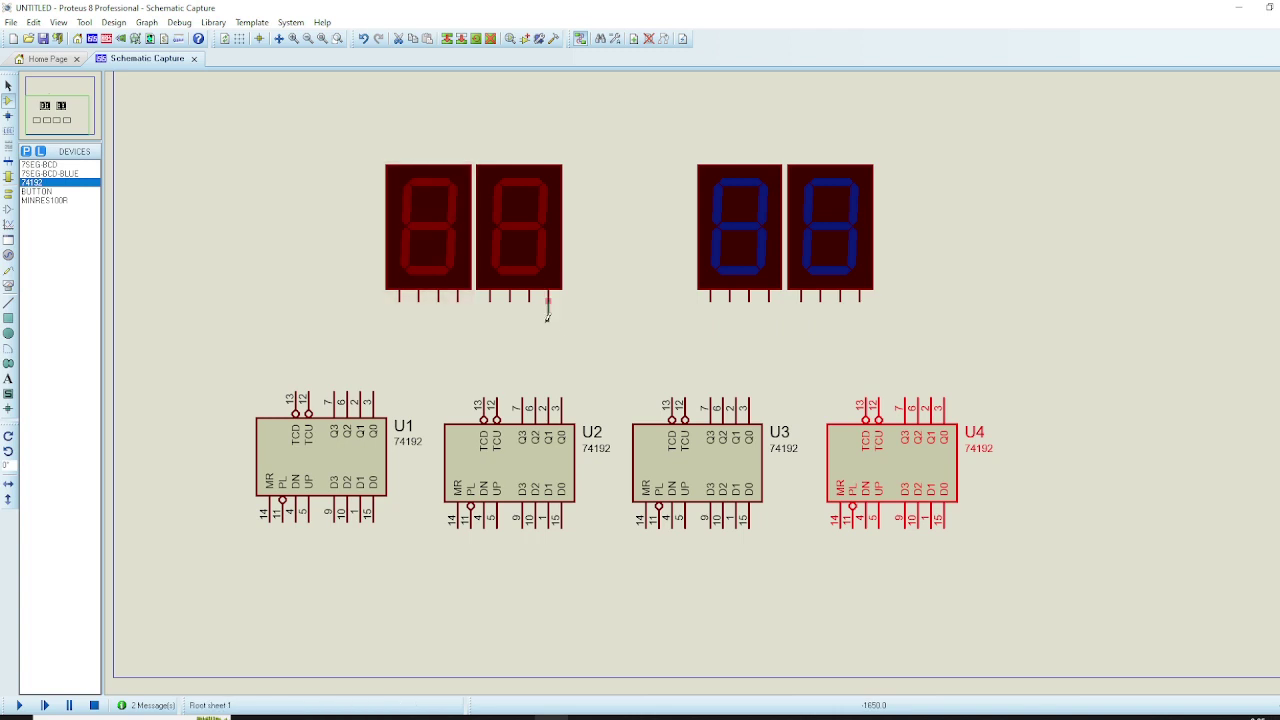
# Wire the four input pins of the right red display, from right to left, to outputs Q0, Q1, Q2 and Q3 of U2.
pyautogui.click(559, 394)
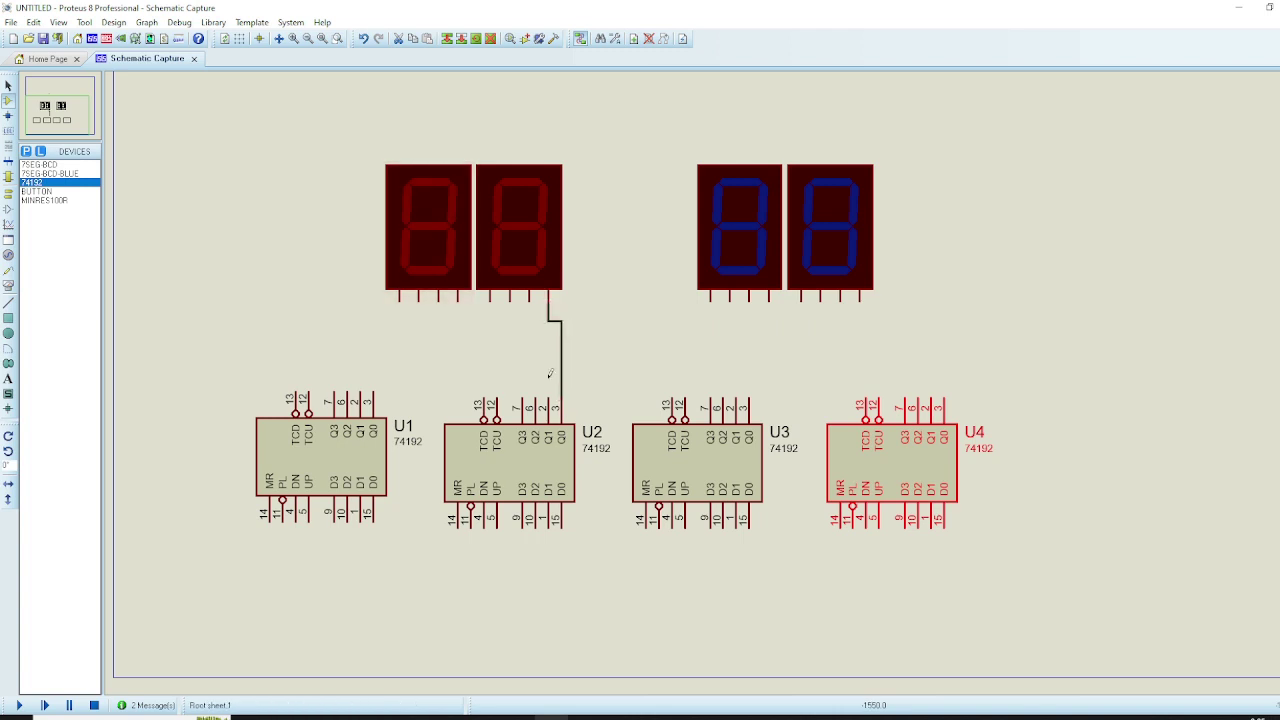
pyautogui.click(529, 299)
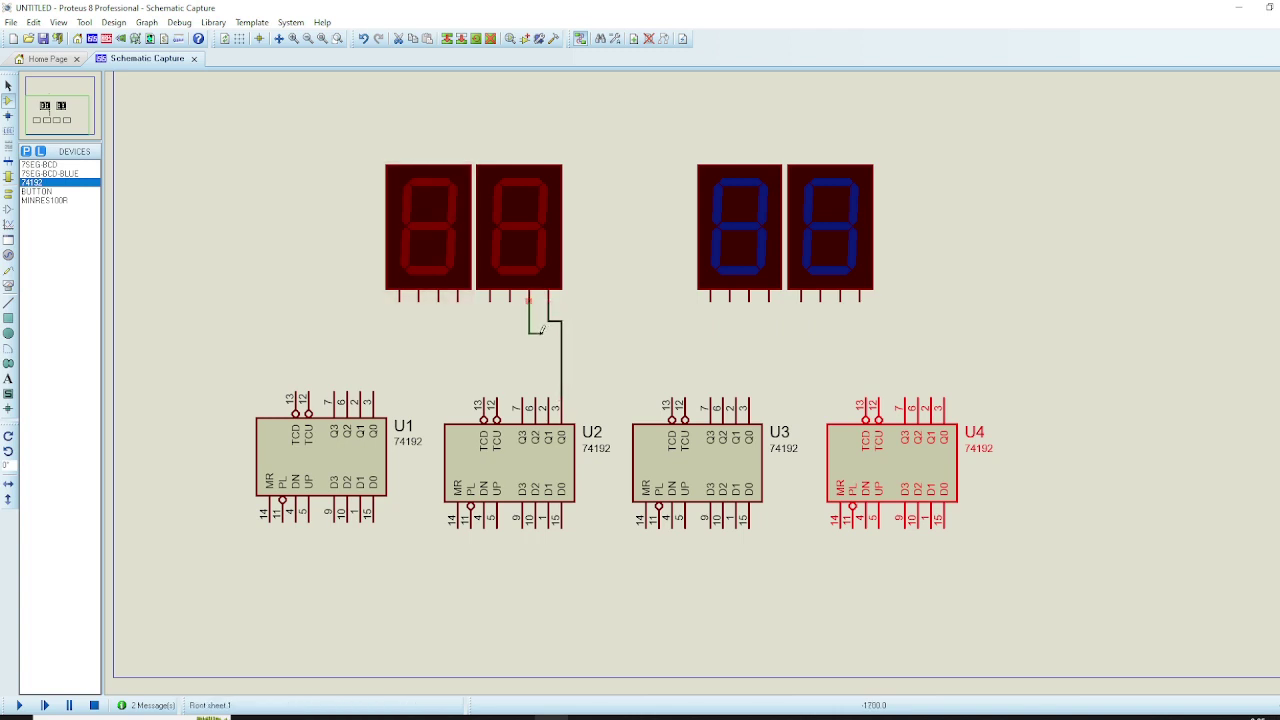
pyautogui.click(549, 392)
pyautogui.click(509, 298)
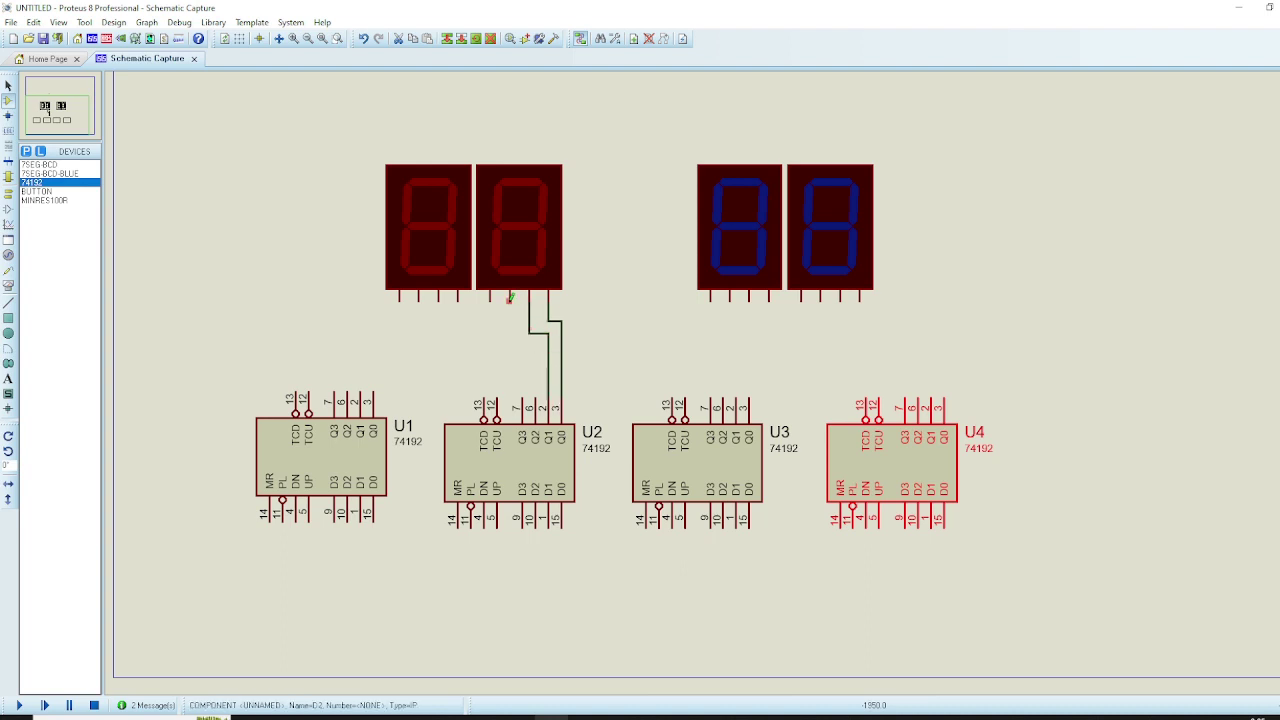
pyautogui.click(529, 398)
pyautogui.click(489, 298)
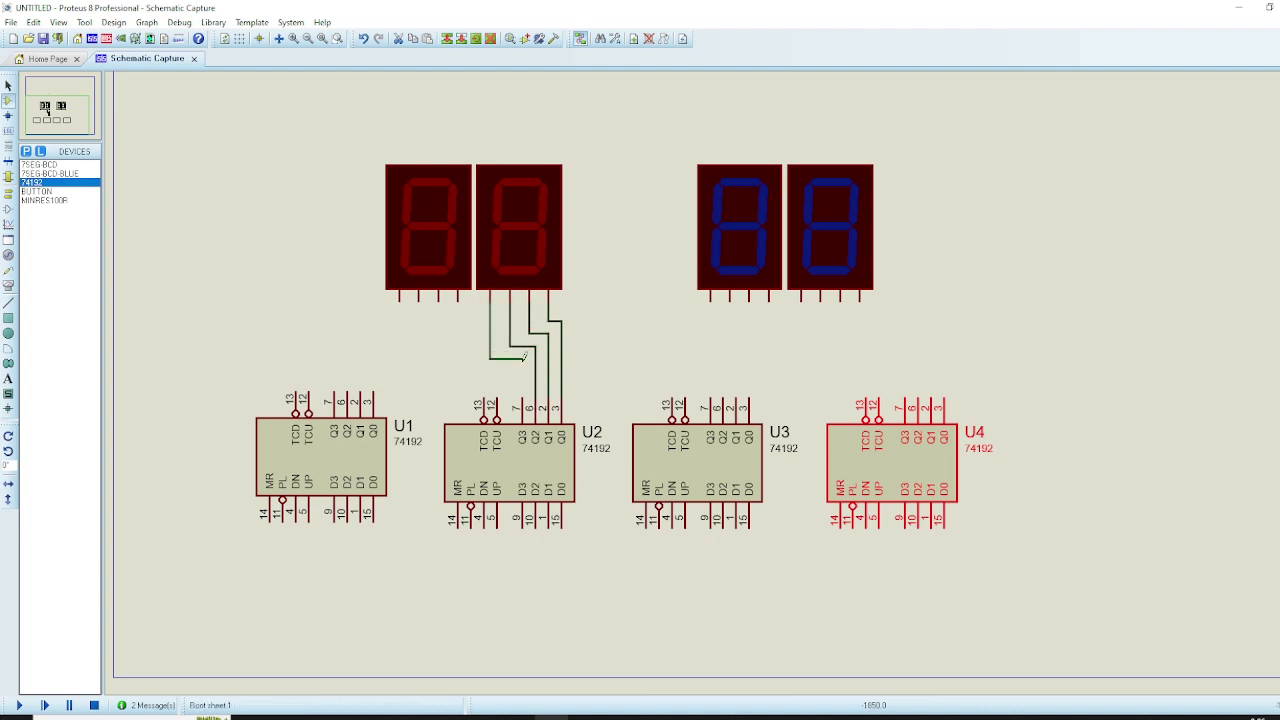
pyautogui.click(521, 398)
# Wire the four input pins of the left red display, from left to right, to outputs Q3, Q2, Q1 and Q0 of U1.
pyautogui.click(399, 298)
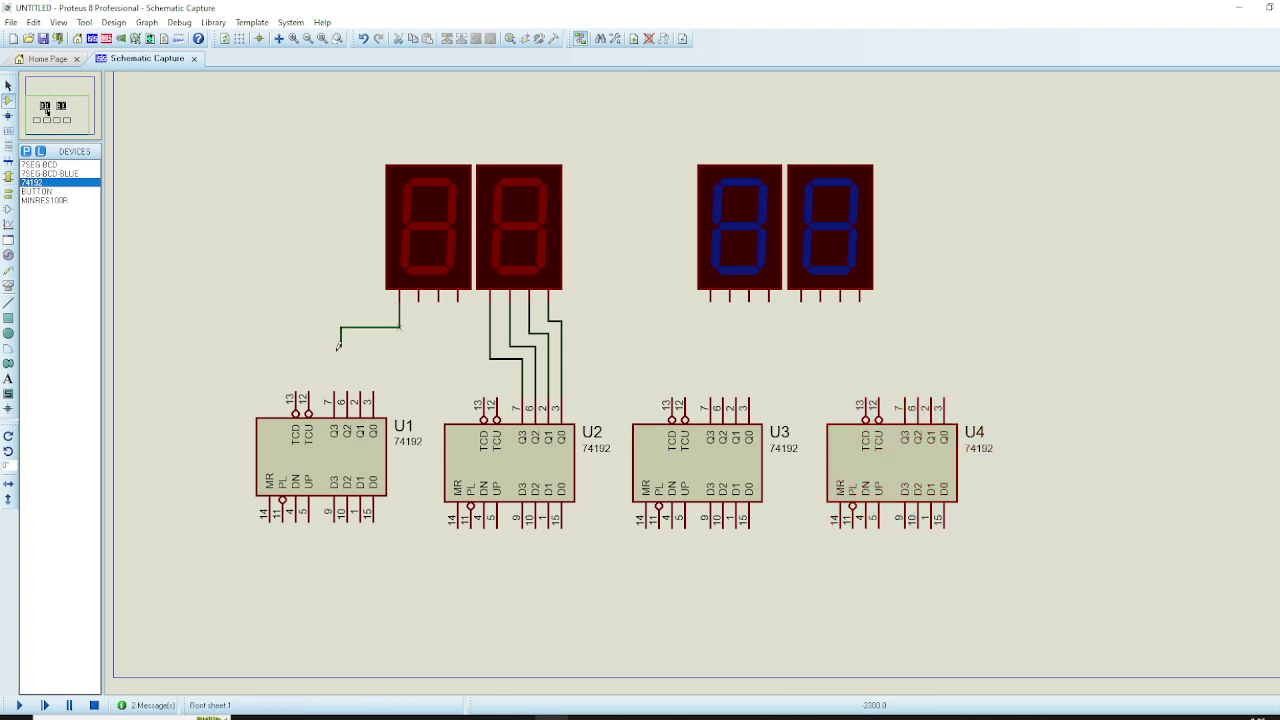
pyautogui.click(334, 394)
pyautogui.click(419, 298)
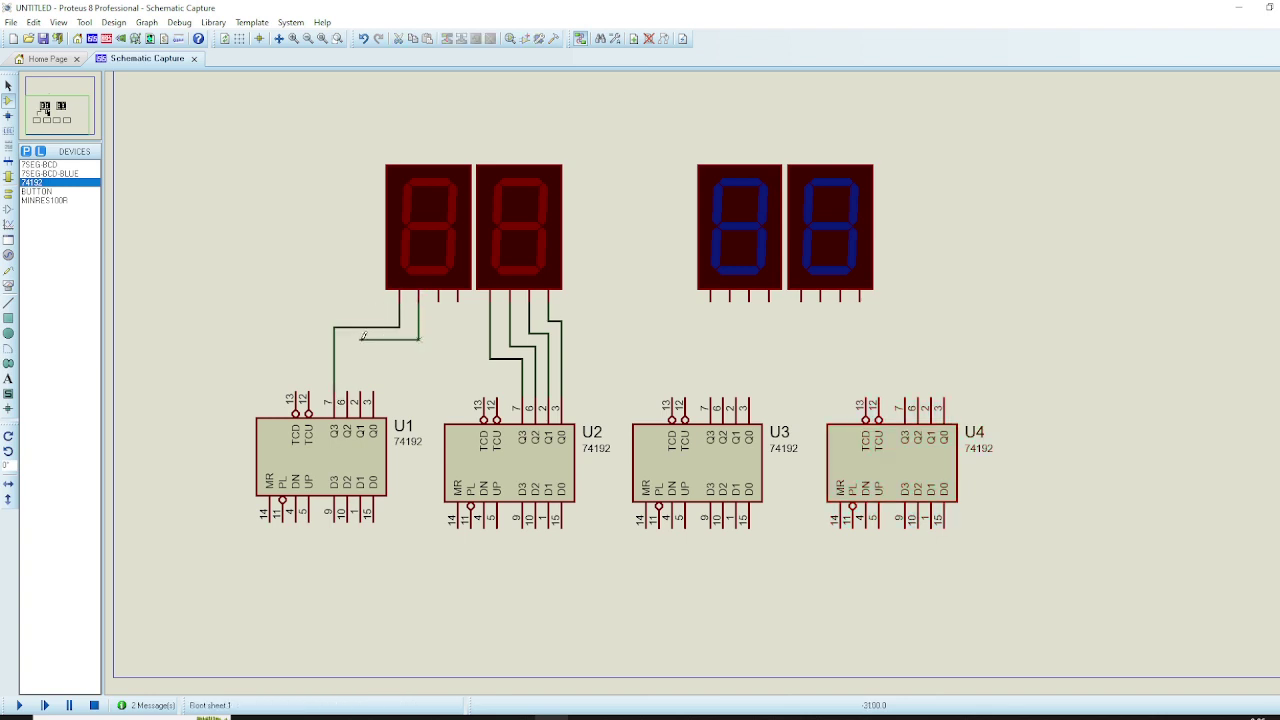
pyautogui.click(347, 392)
pyautogui.click(439, 298)
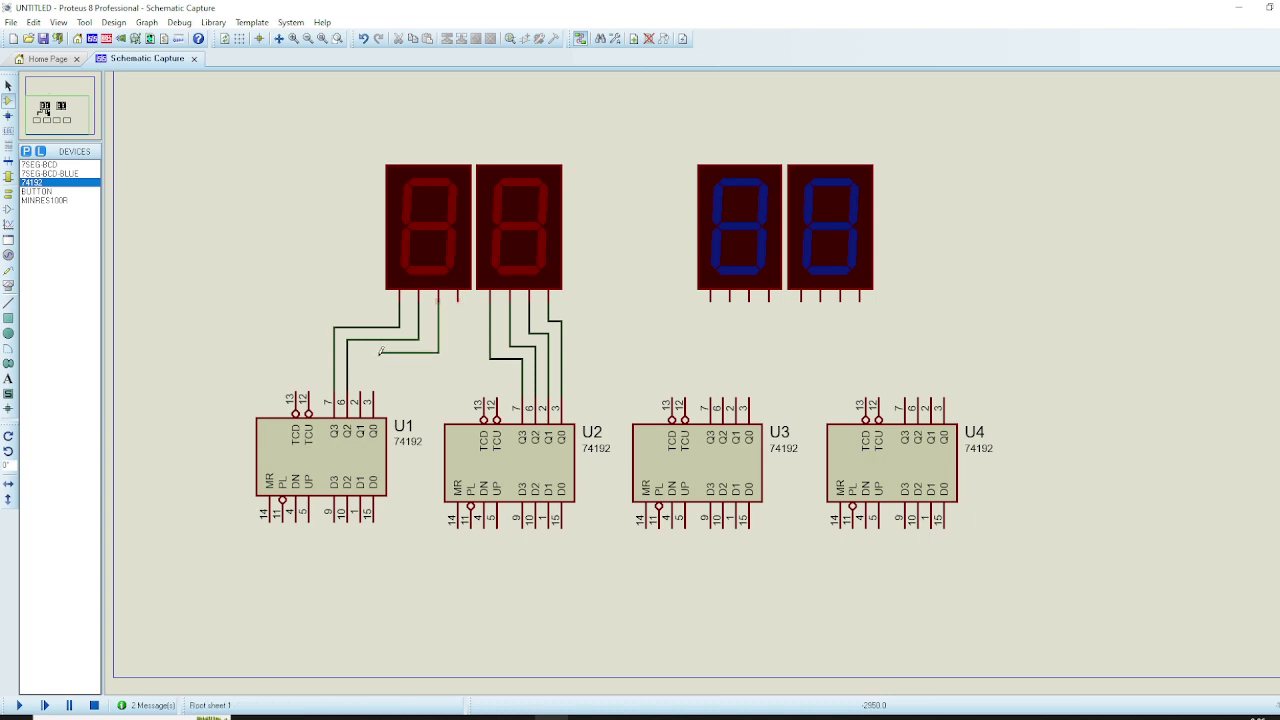
pyautogui.click(360, 391)
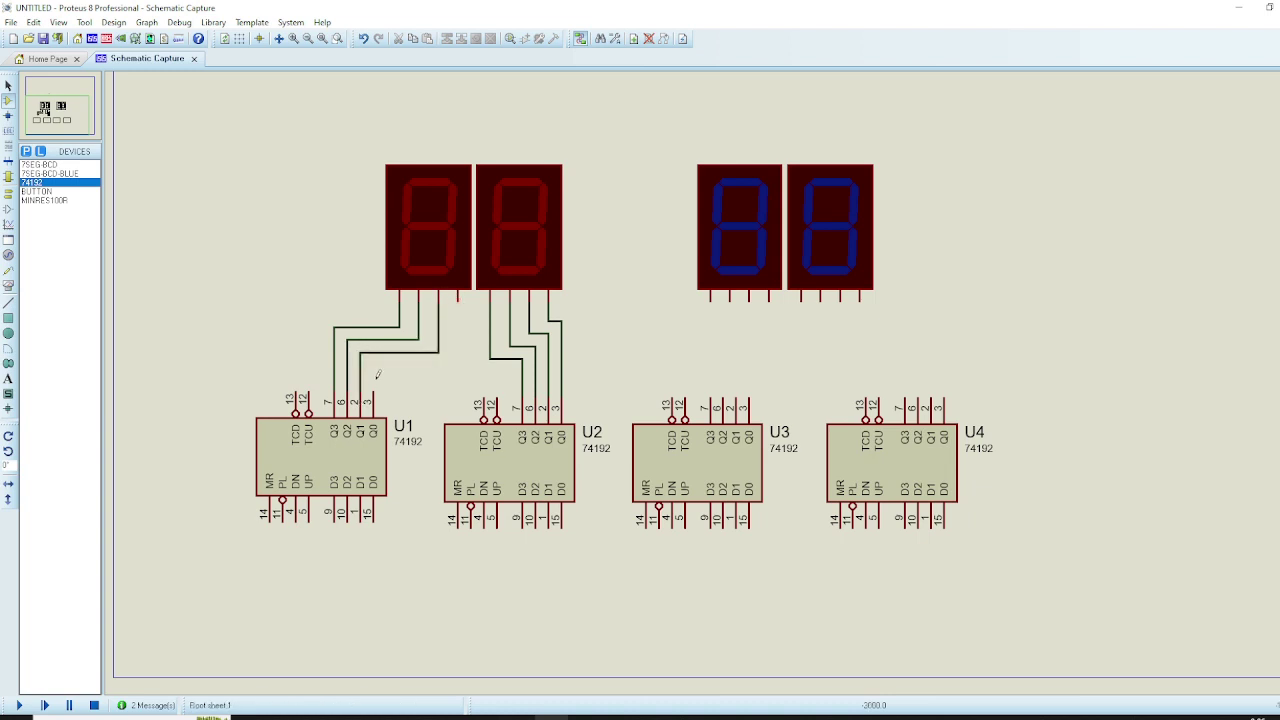
pyautogui.click(458, 298)
pyautogui.click(373, 391)
pyautogui.scroll(-1, 682, 376)
pyautogui.scroll(1, 680, 338)
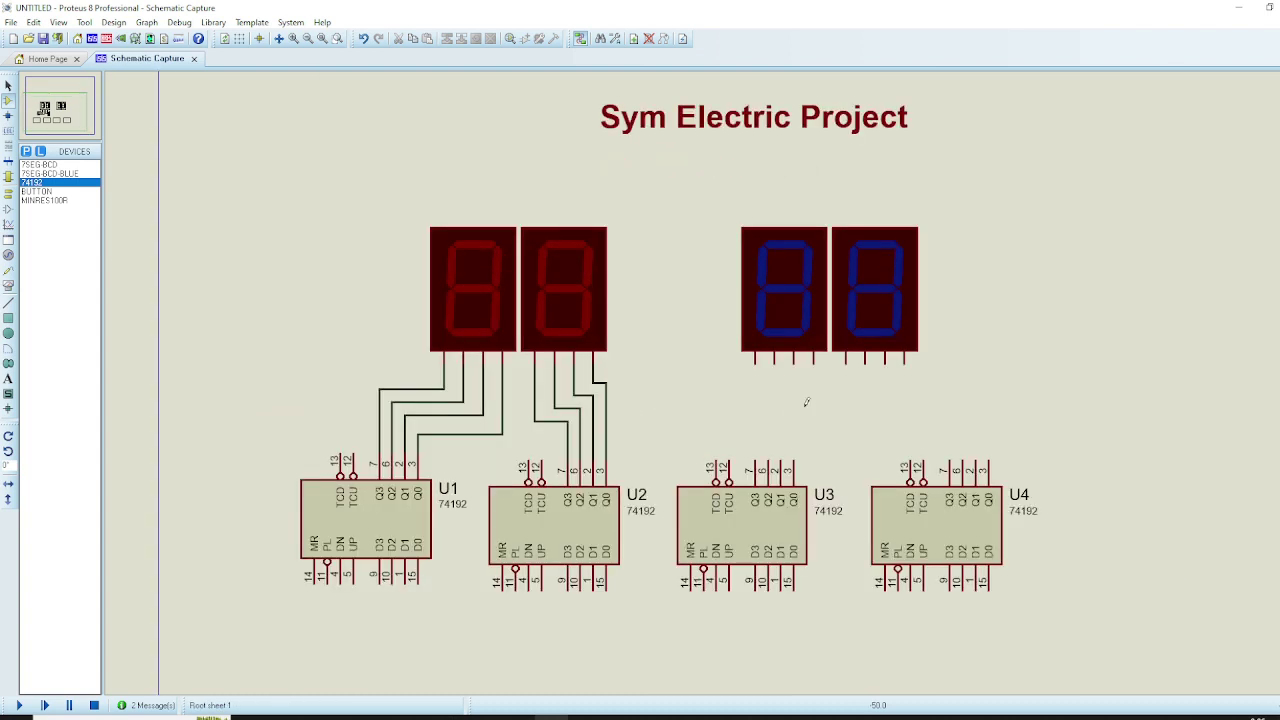
# Wire the four input pins of the left blue display, from left to right, to outputs Q3, Q2, Q1 and Q0 of U3.
pyautogui.click(755, 362)
pyautogui.click(755, 462)
pyautogui.click(773, 362)
pyautogui.click(768, 462)
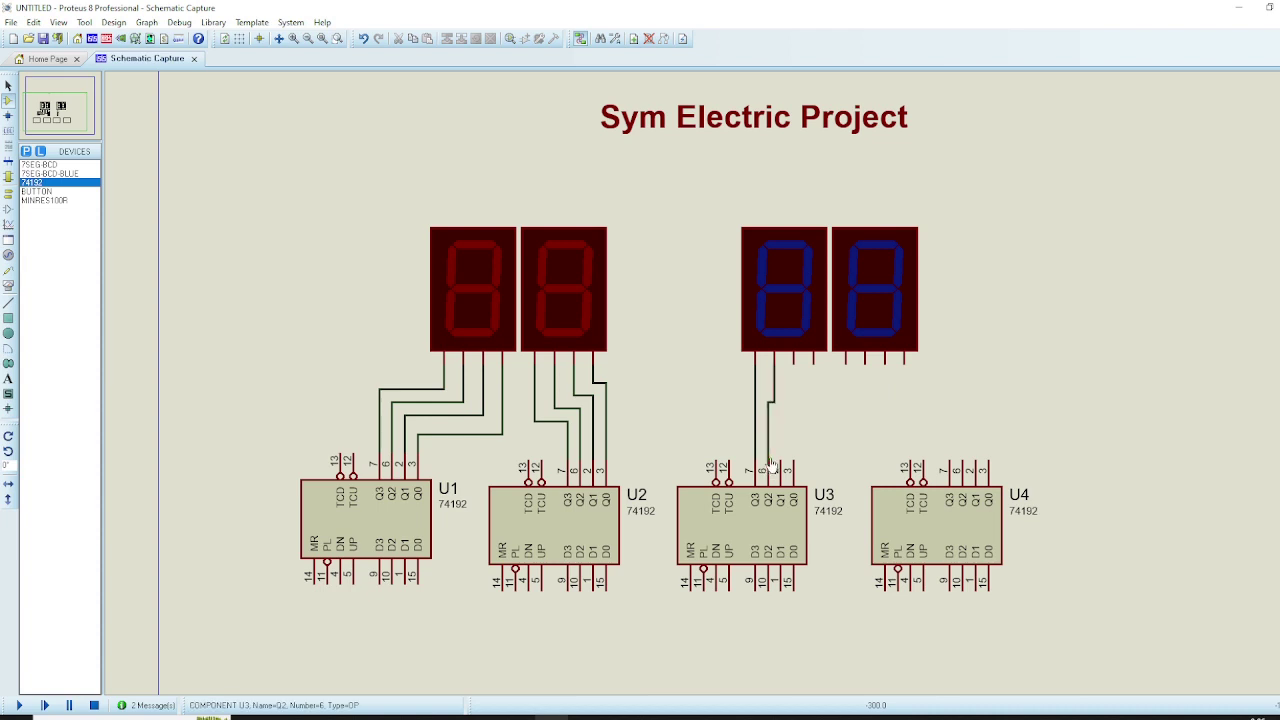
pyautogui.click(793, 362)
pyautogui.click(781, 462)
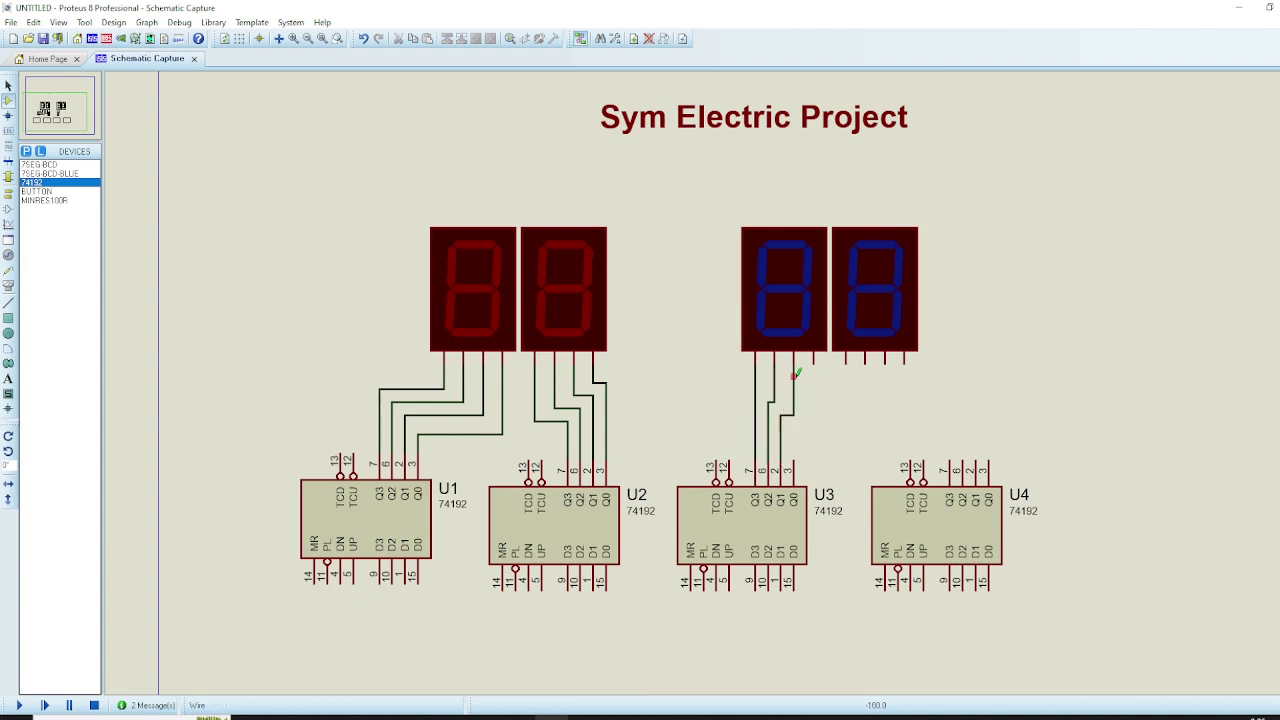
pyautogui.click(813, 362)
pyautogui.click(794, 458)
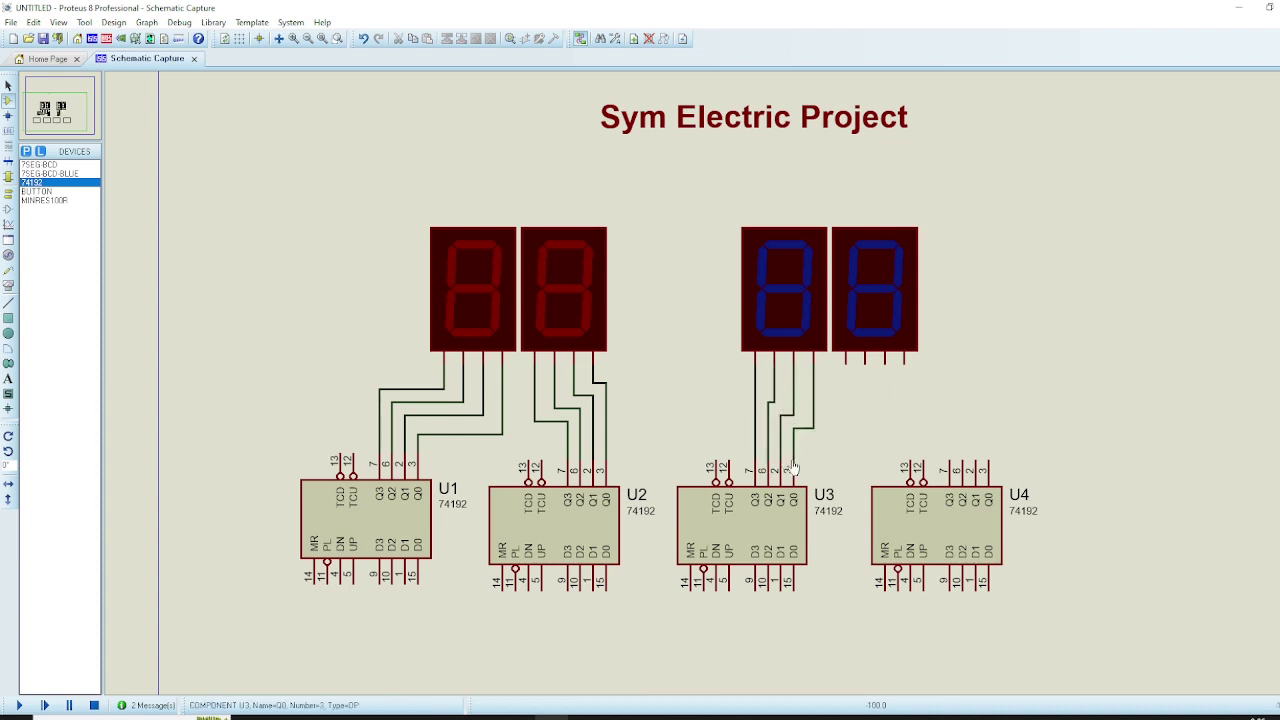
# Wire the four input pins of the right blue display, from right to left, to outputs Q0, Q1, Q2 and Q3 of U4.
pyautogui.click(904, 364)
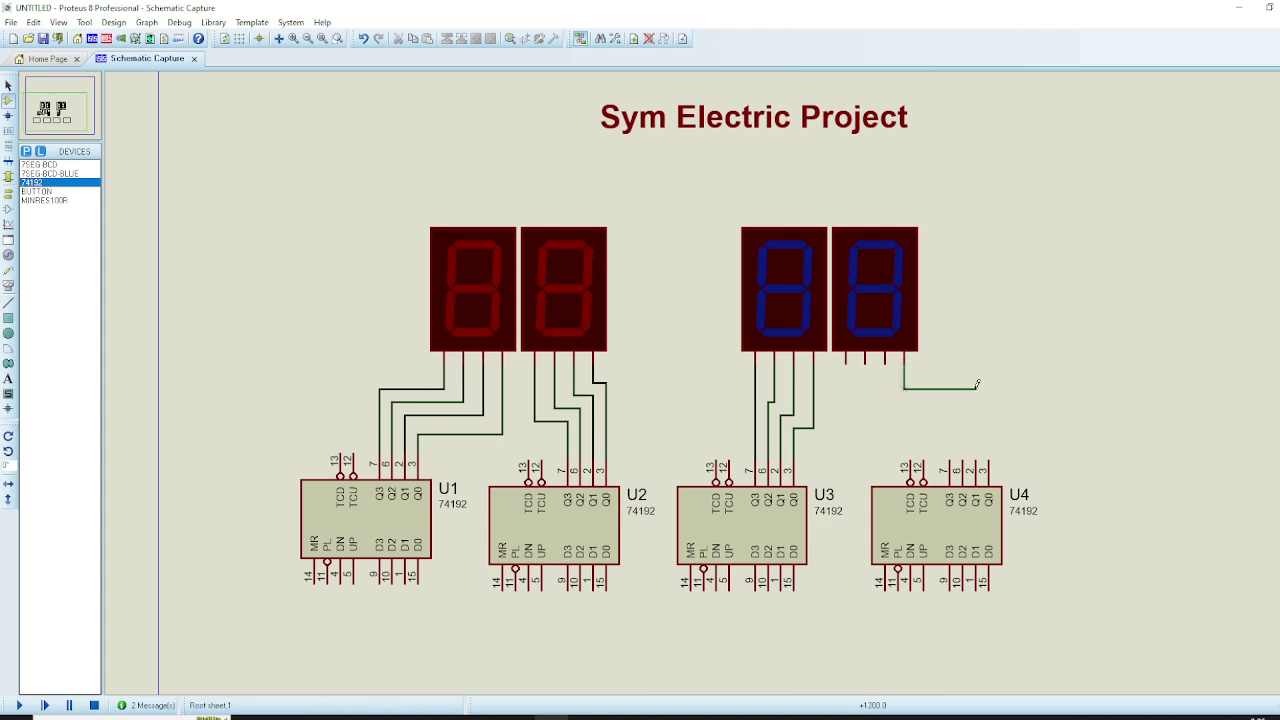
pyautogui.click(989, 463)
pyautogui.click(885, 362)
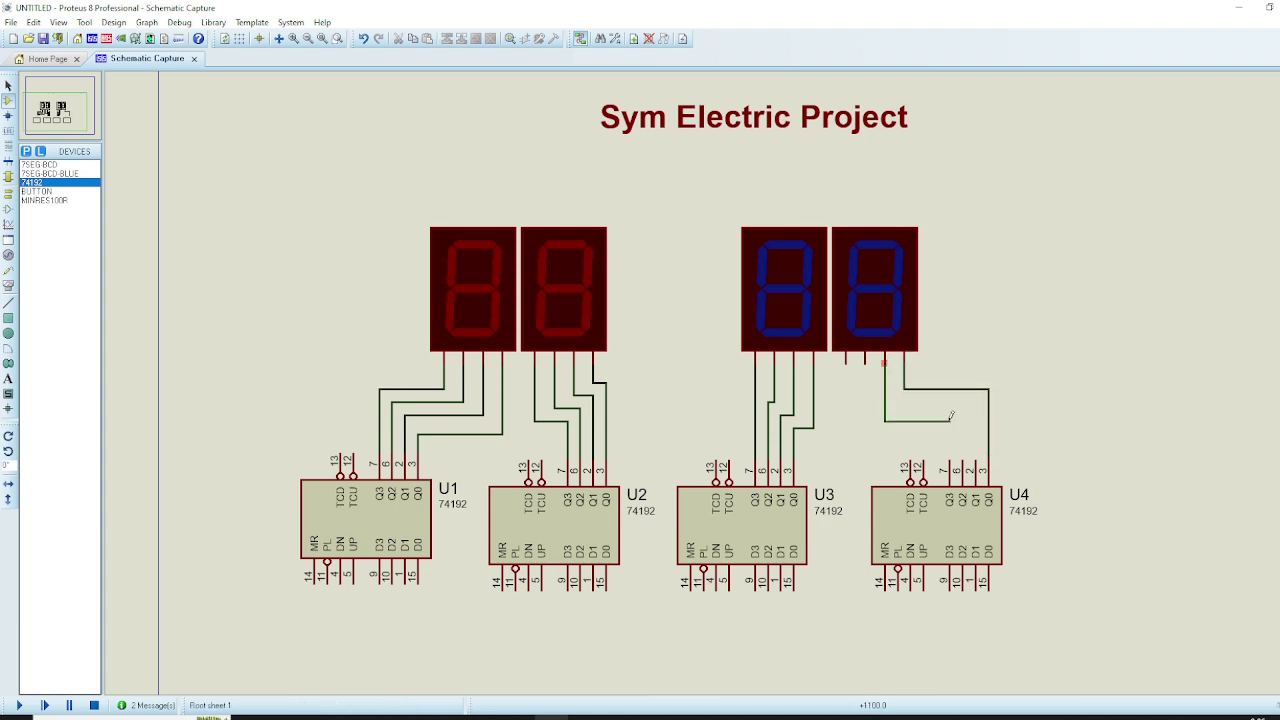
pyautogui.click(976, 462)
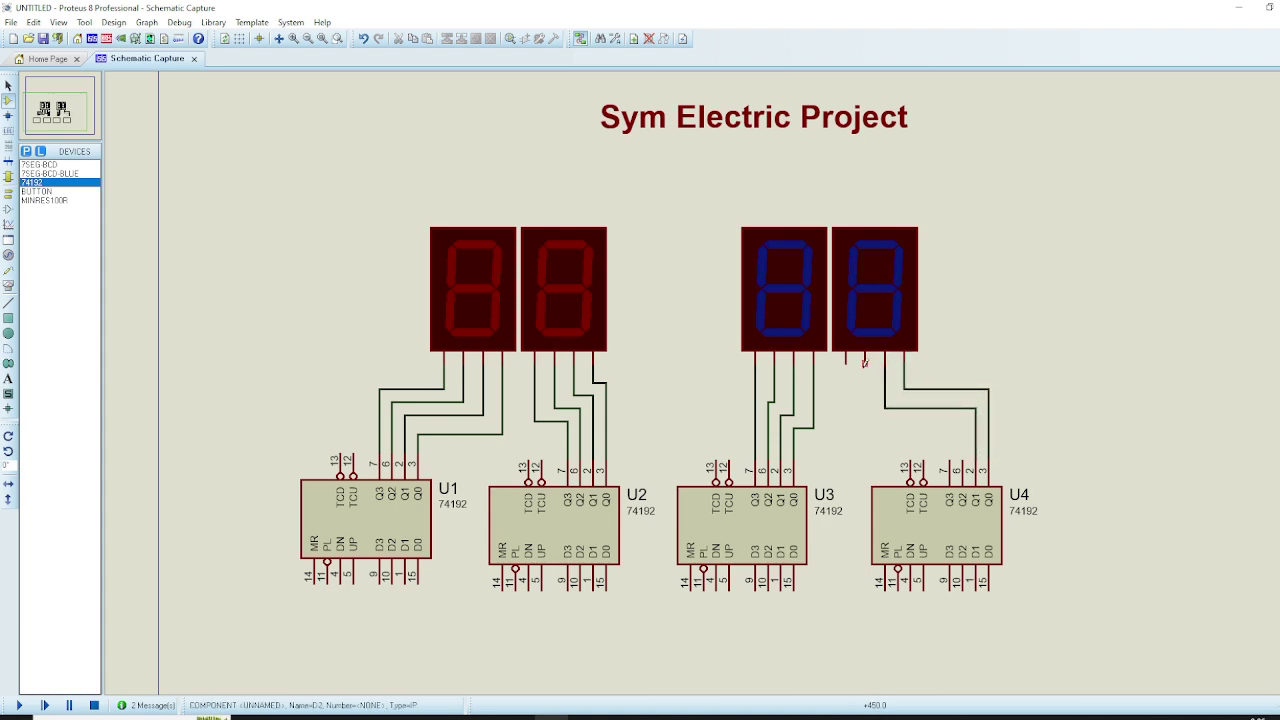
pyautogui.click(865, 362)
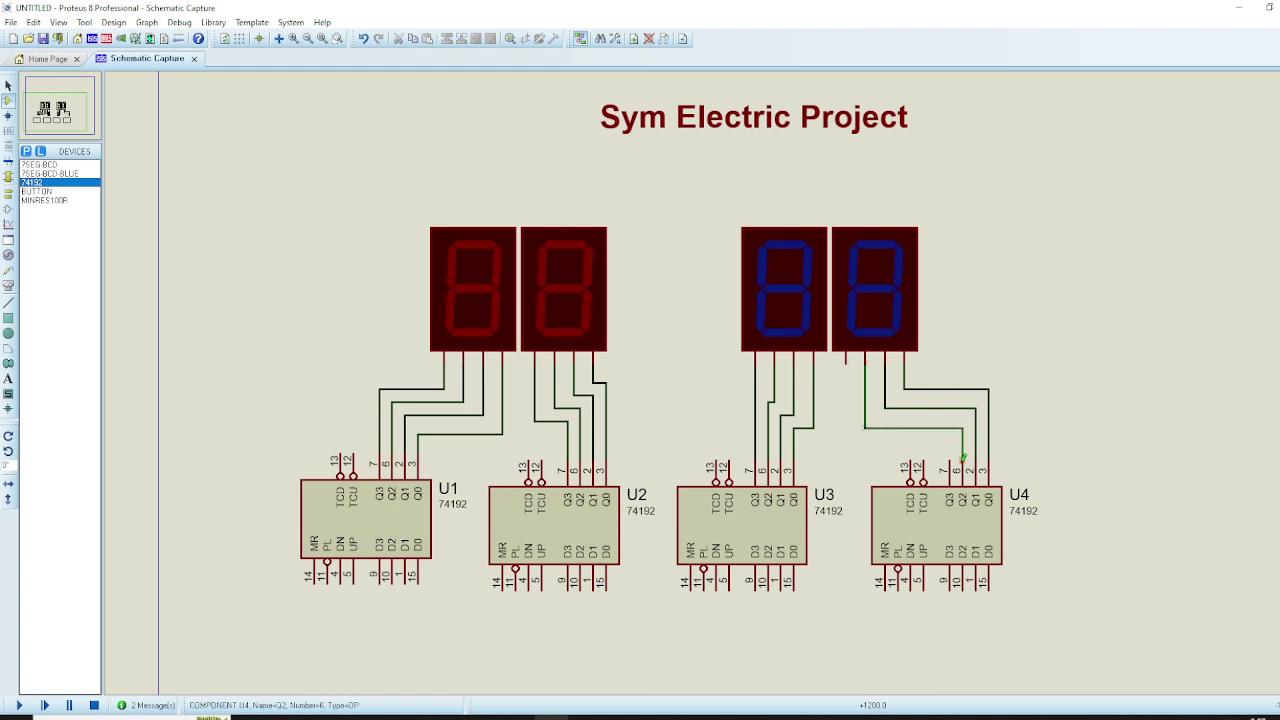
pyautogui.click(962, 462)
pyautogui.click(845, 364)
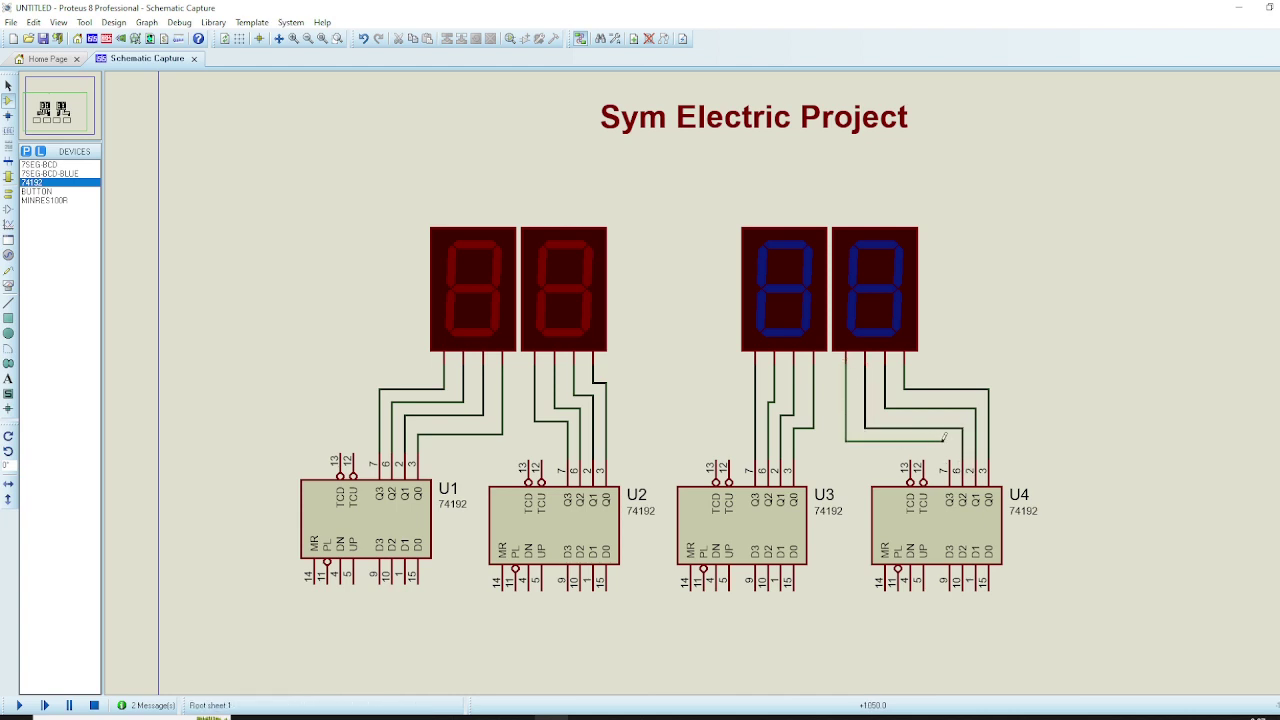
pyautogui.click(946, 462)
# Shift counters U3 and U4 together slightly to the right, and counters U1 and U2 together slightly to the left.
pyautogui.moveTo(1027, 629); pyautogui.dragTo(658, 441)
pyautogui.moveTo(895, 541); pyautogui.dragTo(910, 543)
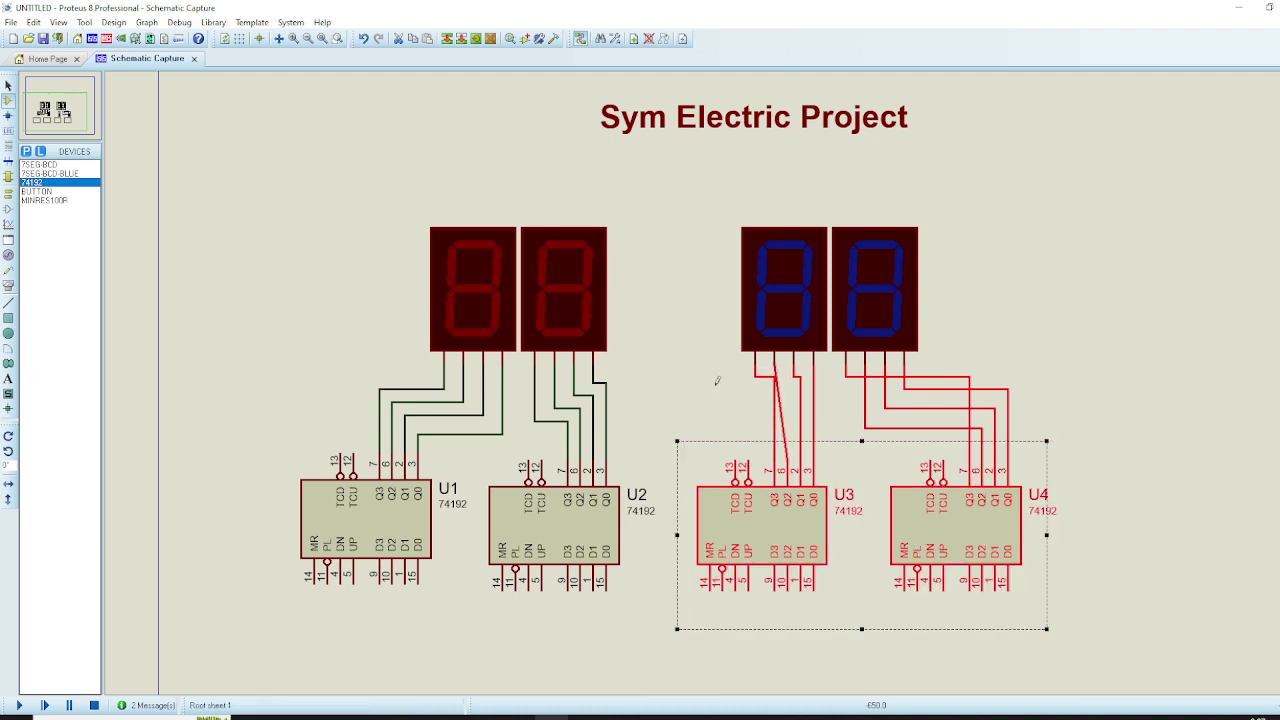
pyautogui.click(679, 392)
pyautogui.moveTo(249, 420); pyautogui.dragTo(690, 621)
pyautogui.moveTo(520, 528); pyautogui.dragTo(558, 530)
pyautogui.click(360, 330)
# Reroute U1's Q0 wire below its neighbours, and replace U2's Q2 and Q3 wires to the right red display with clean right-angled ones.
pyautogui.rightClick(405, 368)
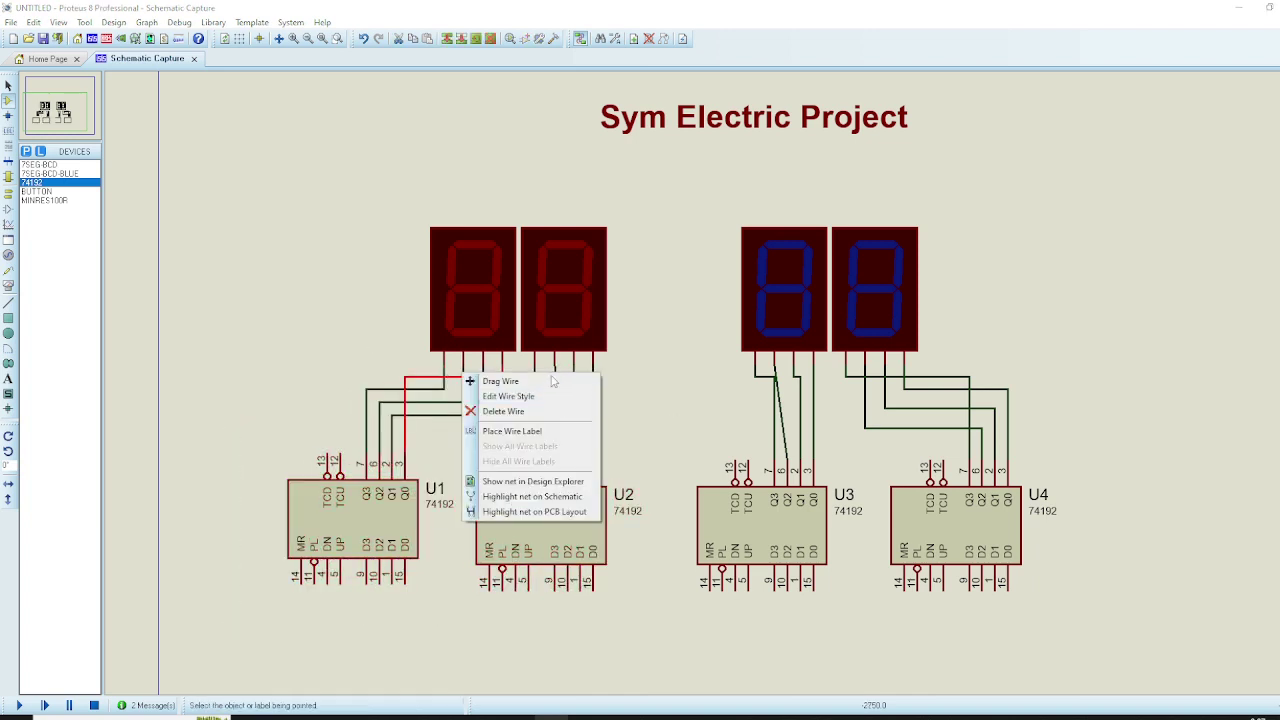
pyautogui.click(440, 375)
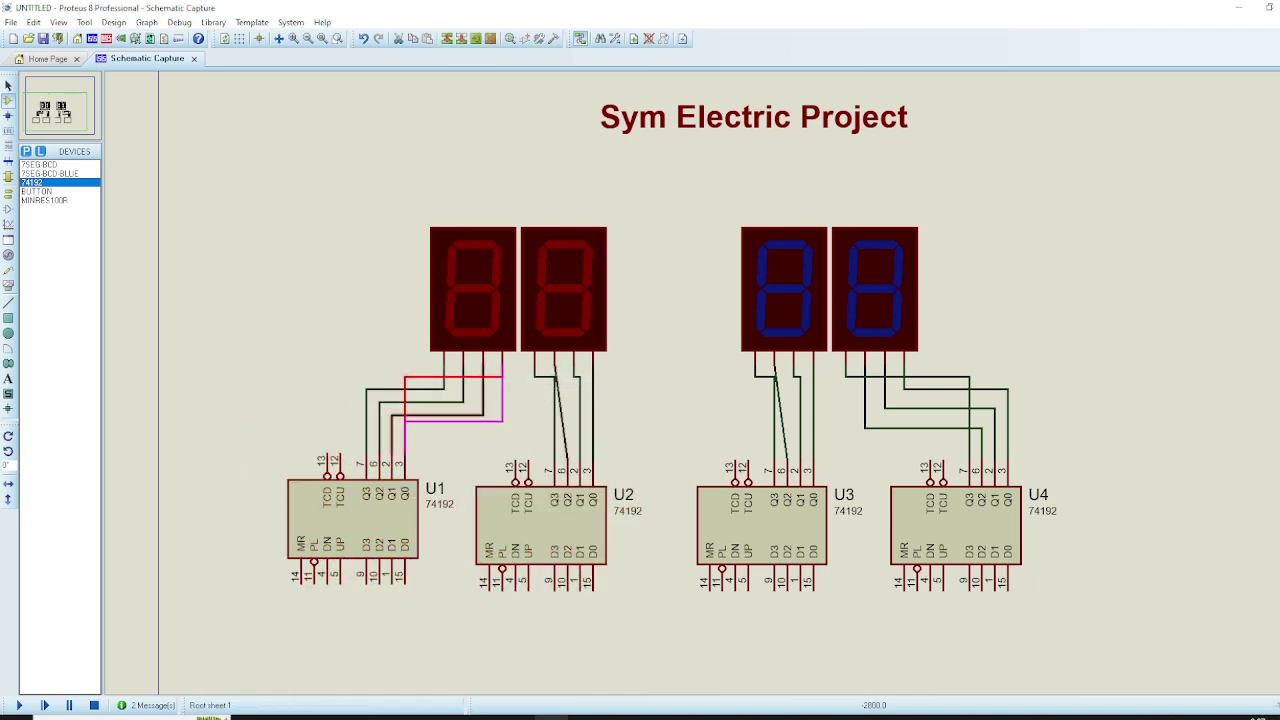
pyautogui.rightClick(562, 410)
pyautogui.rightClick(562, 410)
pyautogui.rightClick(555, 411)
pyautogui.rightClick(555, 411)
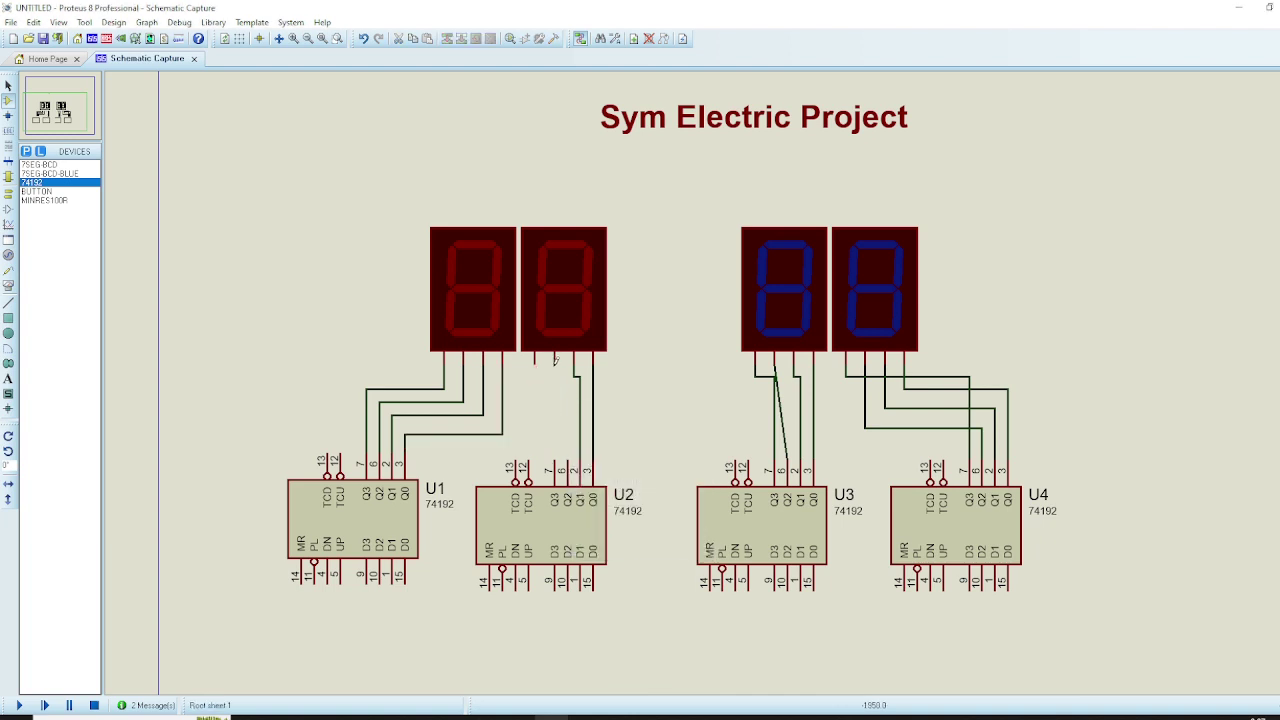
pyautogui.click(554, 360)
pyautogui.click(567, 466)
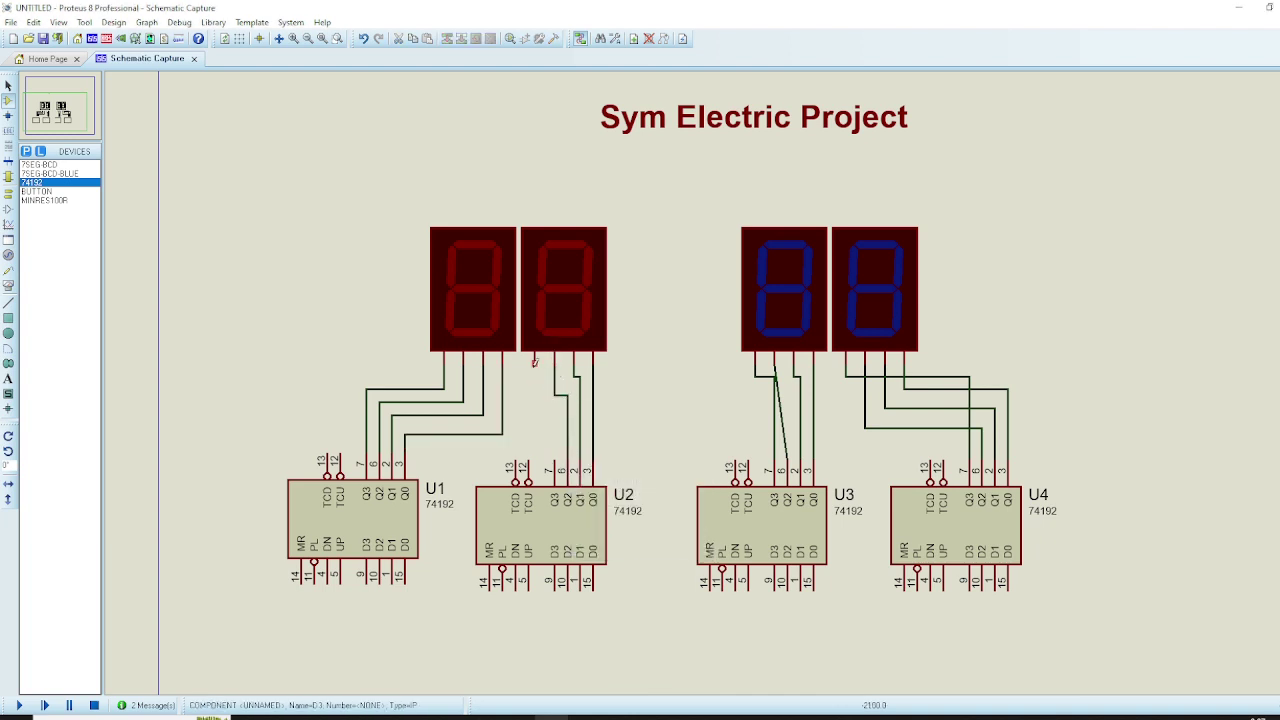
# Replace U3's Q2 and Q3 wires to the left blue display with right-angled ones, and lower the horizontal run of U4's Q3 wire.
pyautogui.rightClick(787, 410)
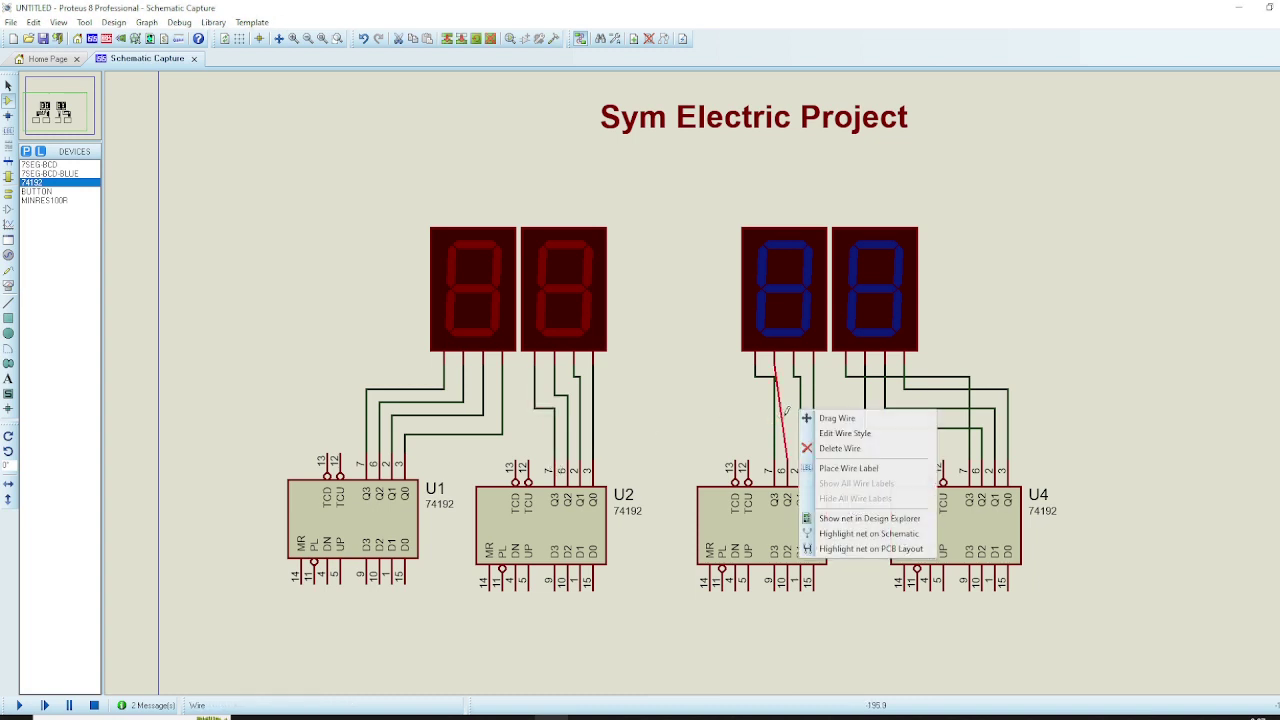
pyautogui.rightClick(787, 410)
pyautogui.rightClick(775, 410)
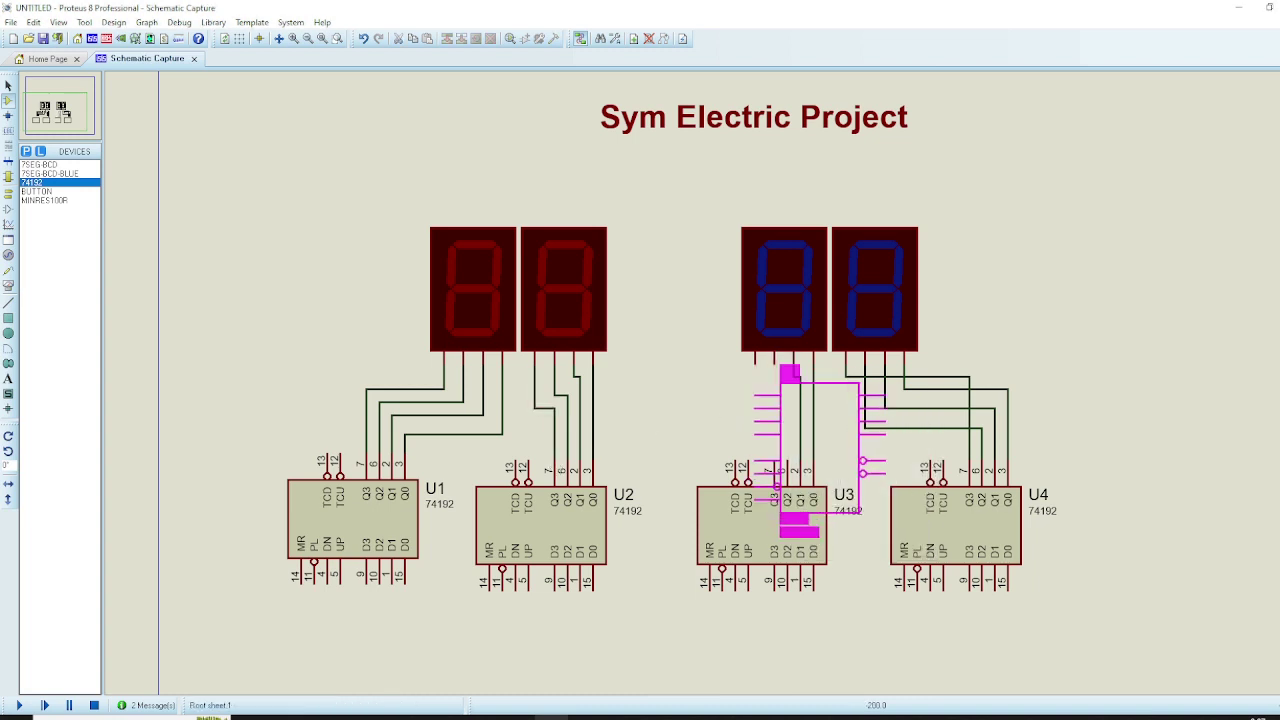
pyautogui.rightClick(775, 410)
pyautogui.click(773, 357)
pyautogui.click(789, 462)
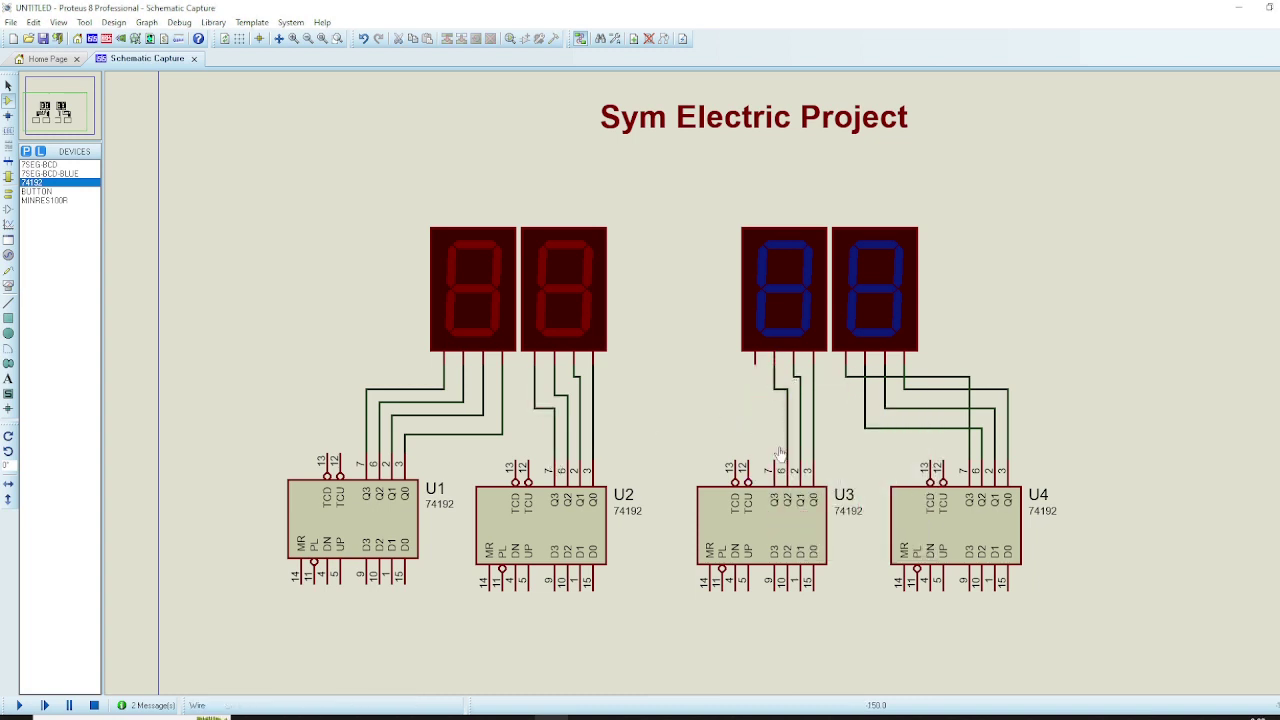
pyautogui.click(755, 360)
pyautogui.click(774, 464)
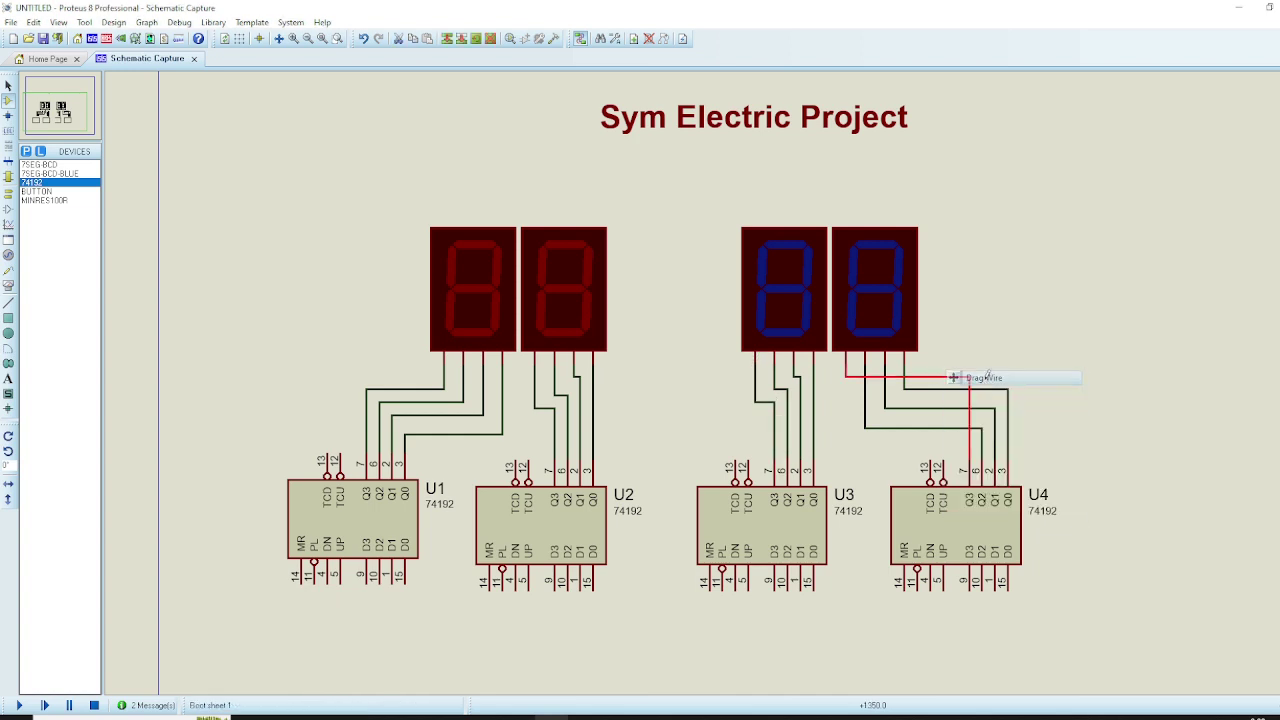
pyautogui.moveTo(931, 376); pyautogui.dragTo(931, 440)
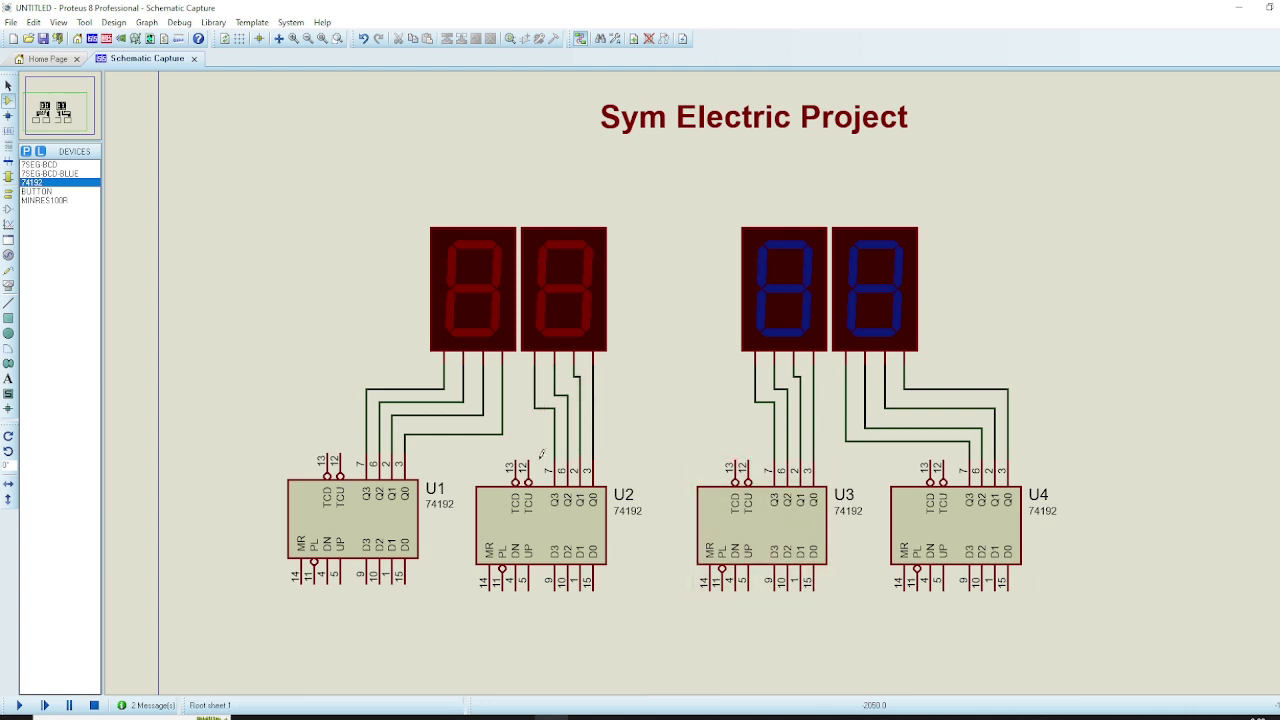
# Wire the TCU output of U2 to the MR pin of U1, and the TCU output of U4 to the MR pin of U3.
pyautogui.click(528, 460)
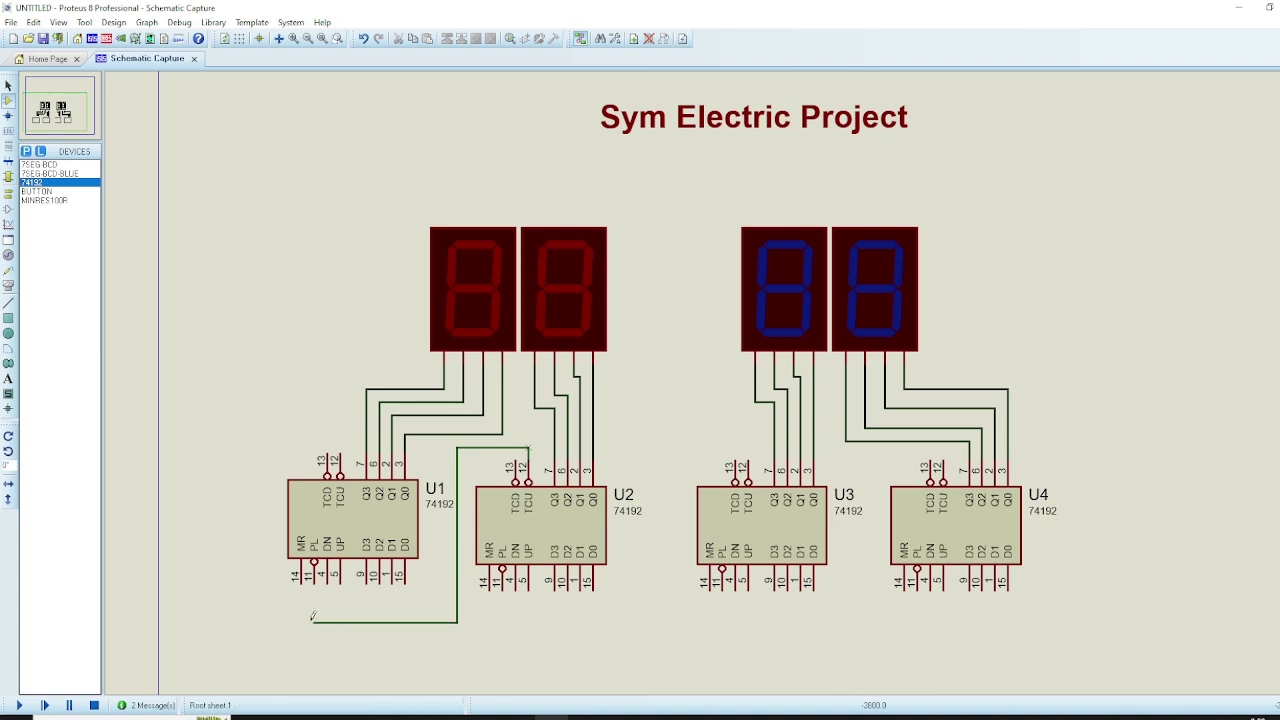
pyautogui.click(301, 581)
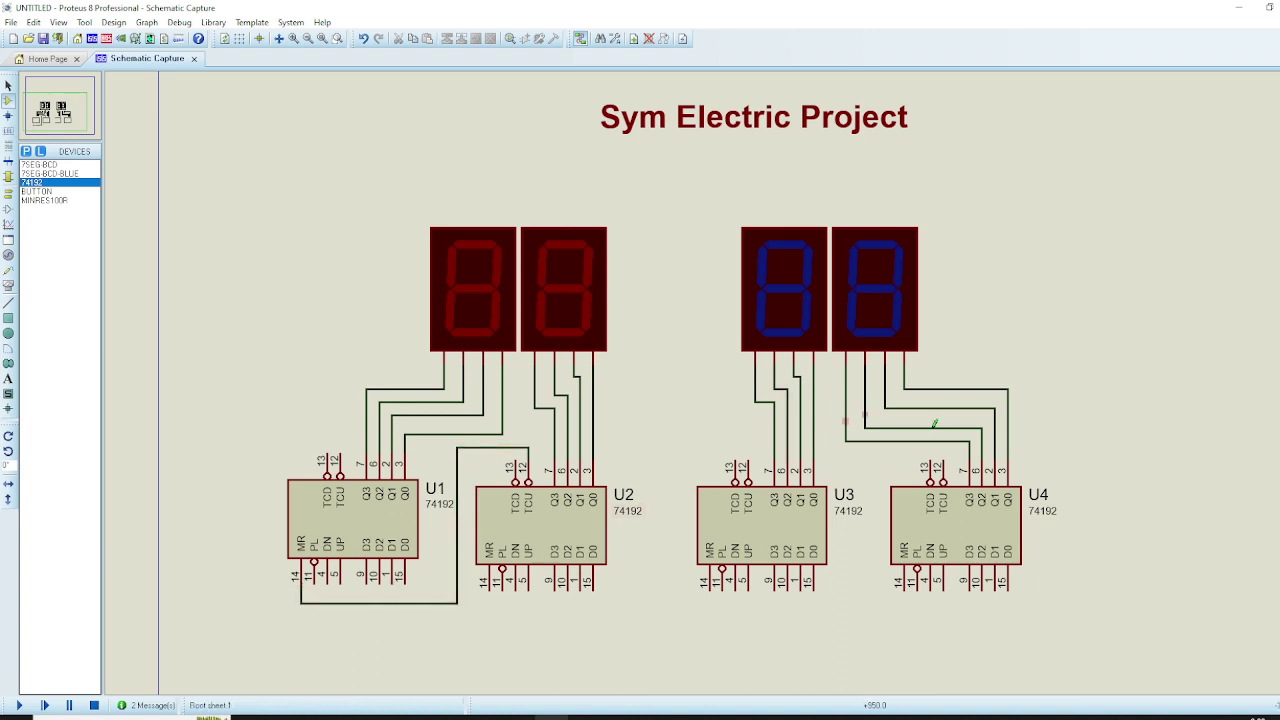
pyautogui.click(943, 461)
pyautogui.click(710, 598)
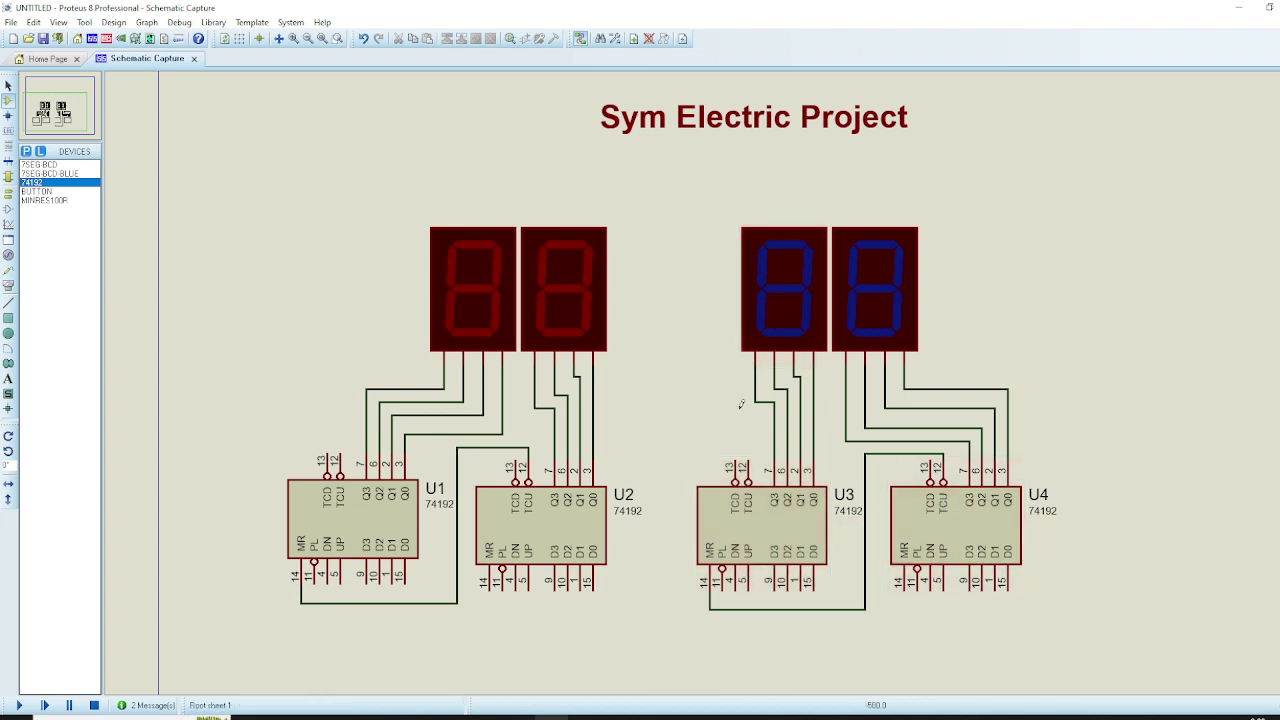
# Place three push buttons in a row below counters U2, U3 and U4.
pyautogui.scroll(-1, 725, 390)
pyautogui.scroll(1, 712, 378)
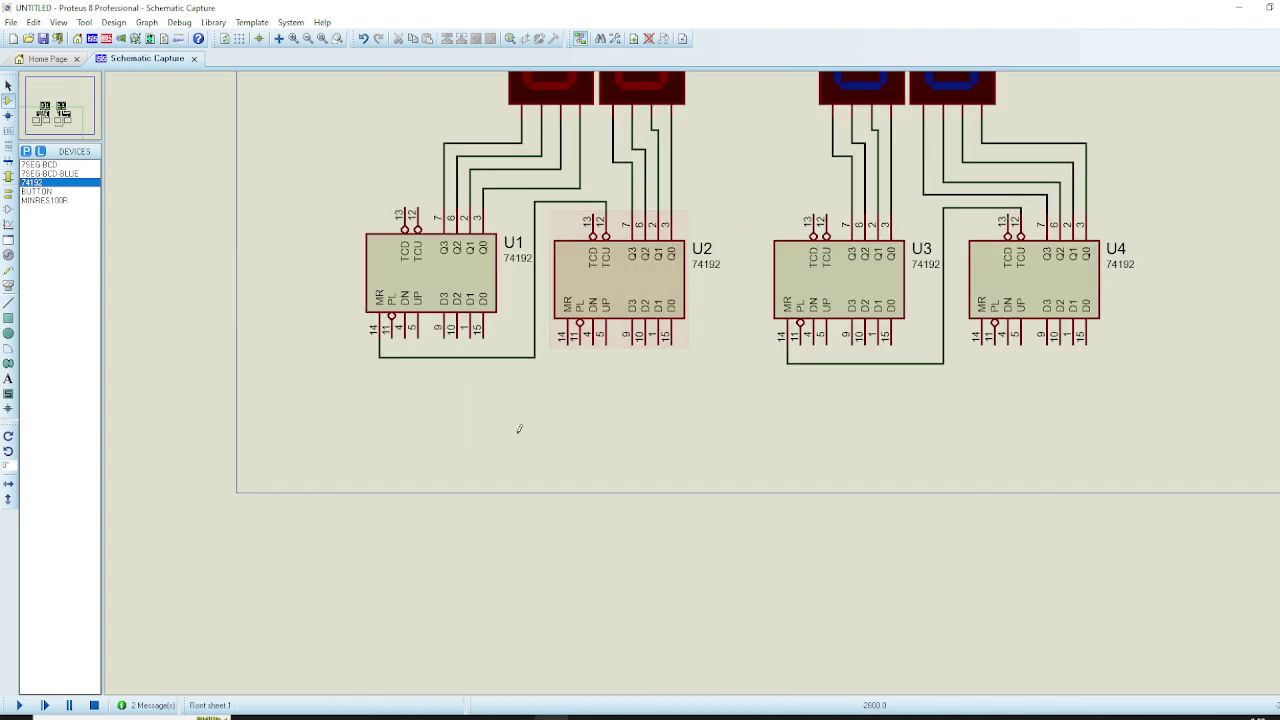
pyautogui.click(38, 191)
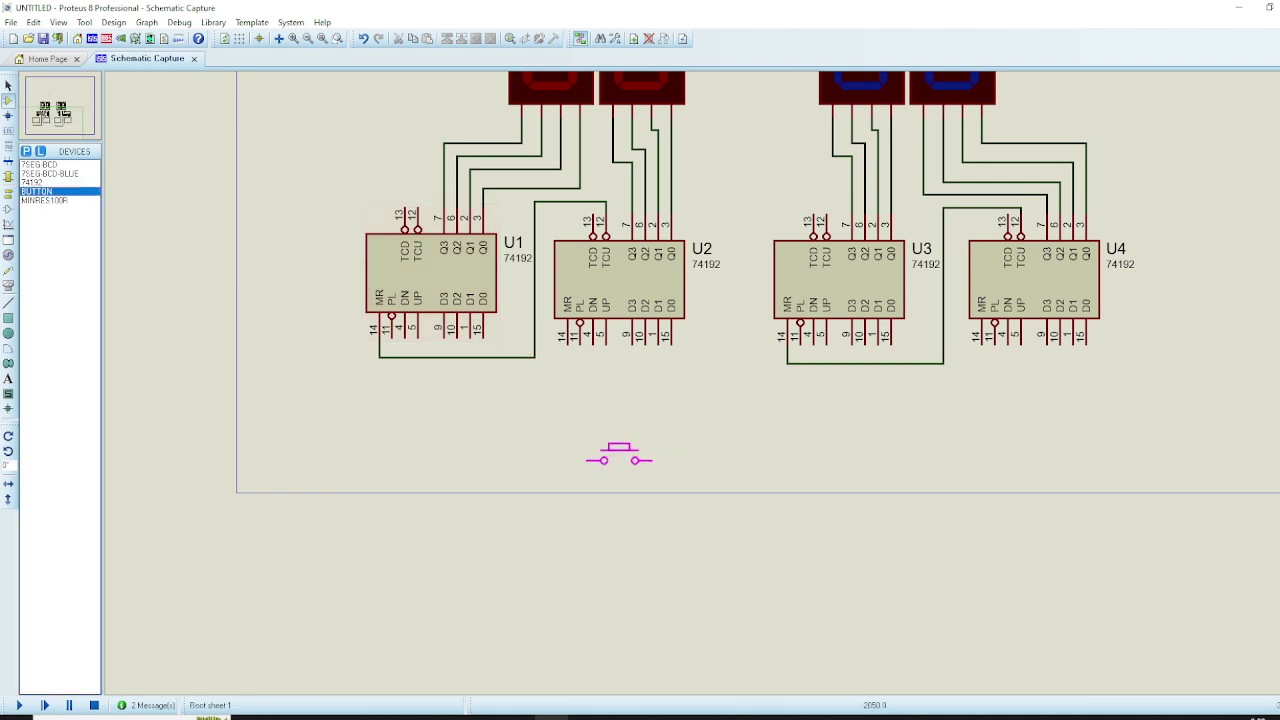
pyautogui.click(619, 450)
pyautogui.click(813, 448)
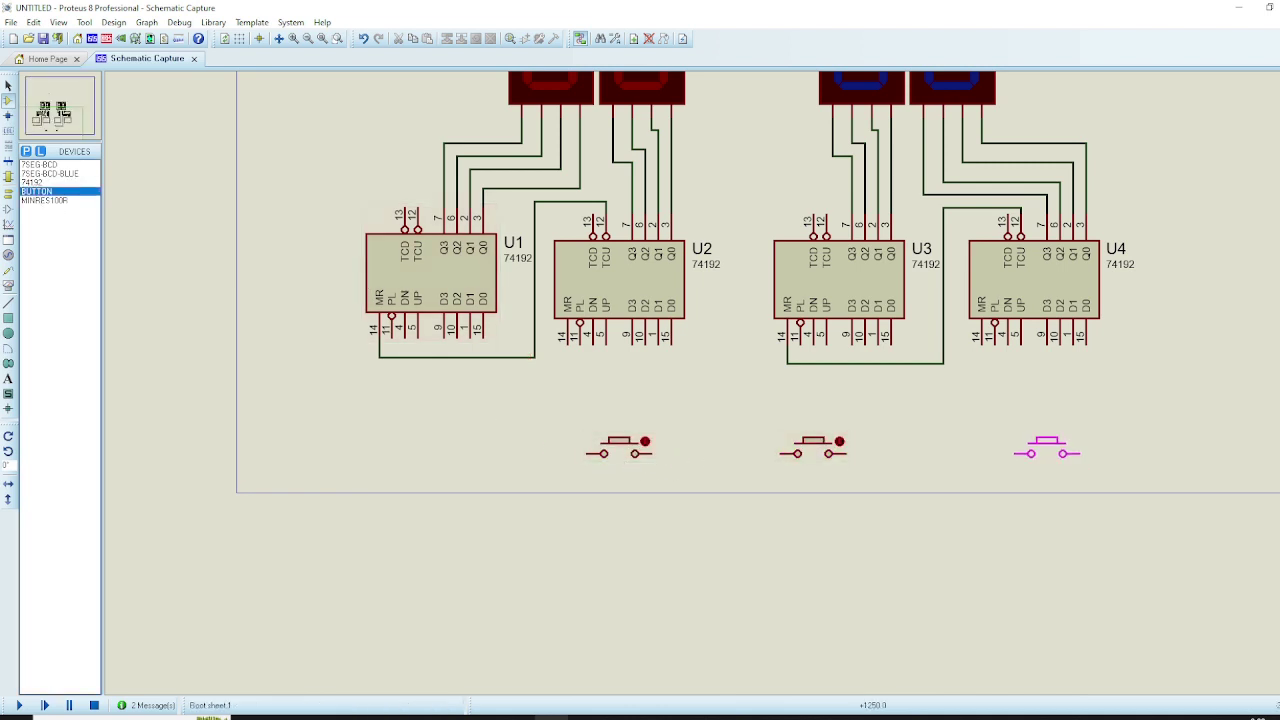
pyautogui.click(1014, 448)
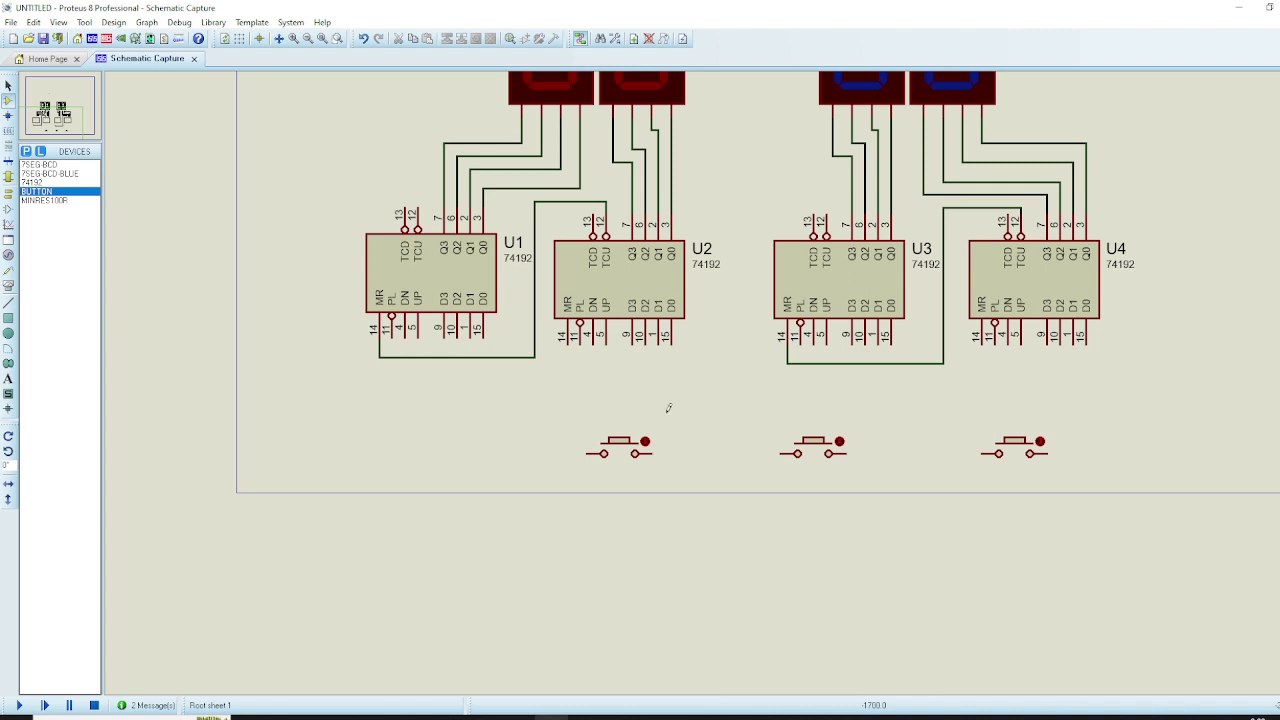
# Place a power terminal to the left of the push buttons and wire it to the right-hand pin of all three buttons.
pyautogui.click(8, 193)
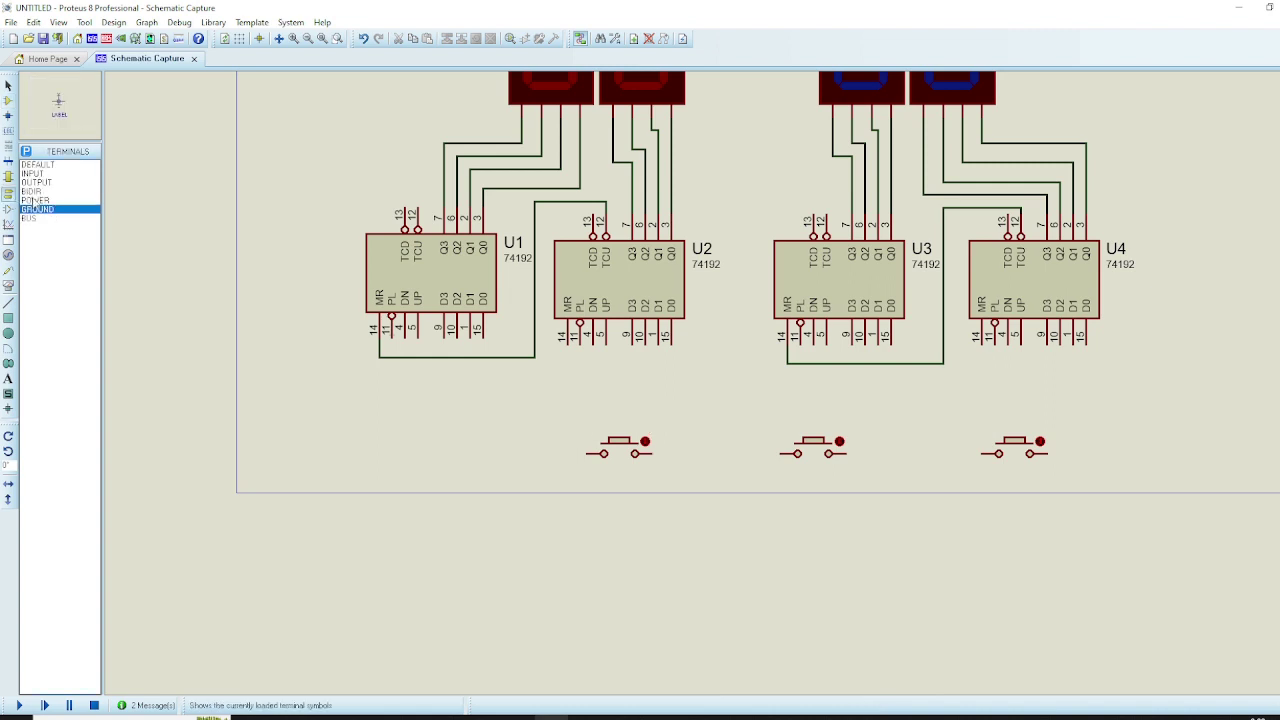
pyautogui.click(35, 200)
pyautogui.click(482, 425)
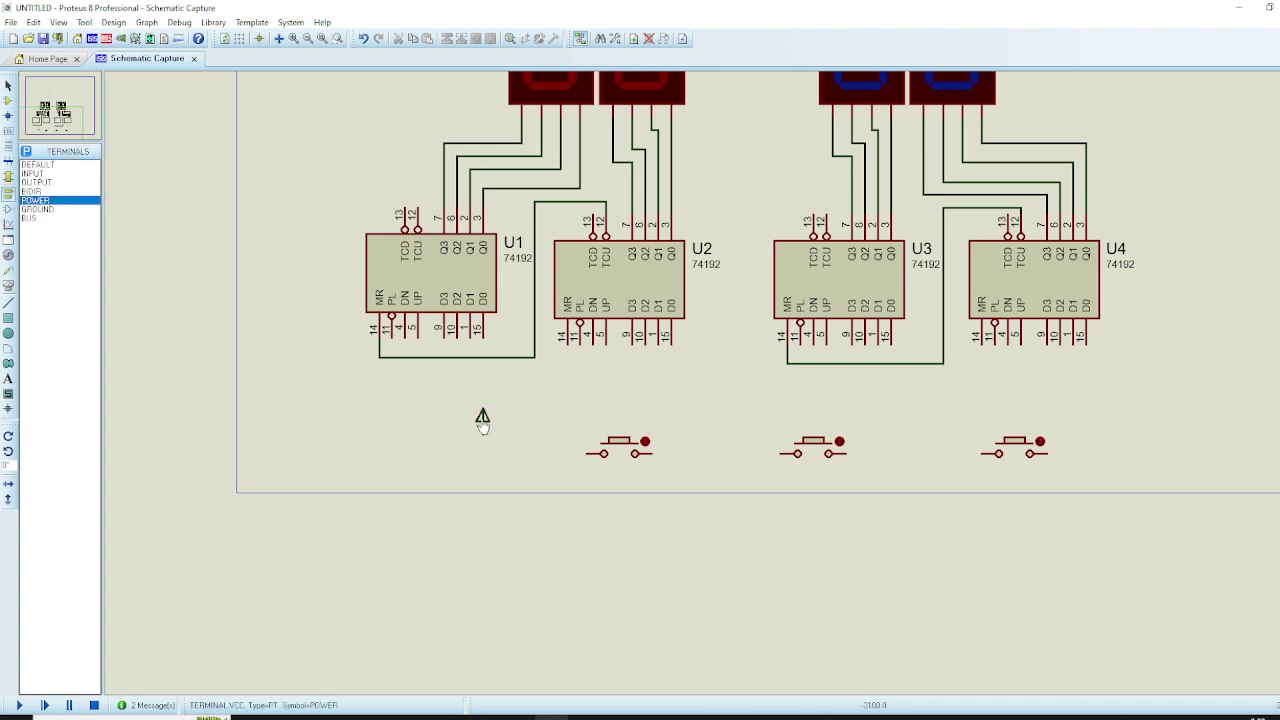
pyautogui.click(482, 433)
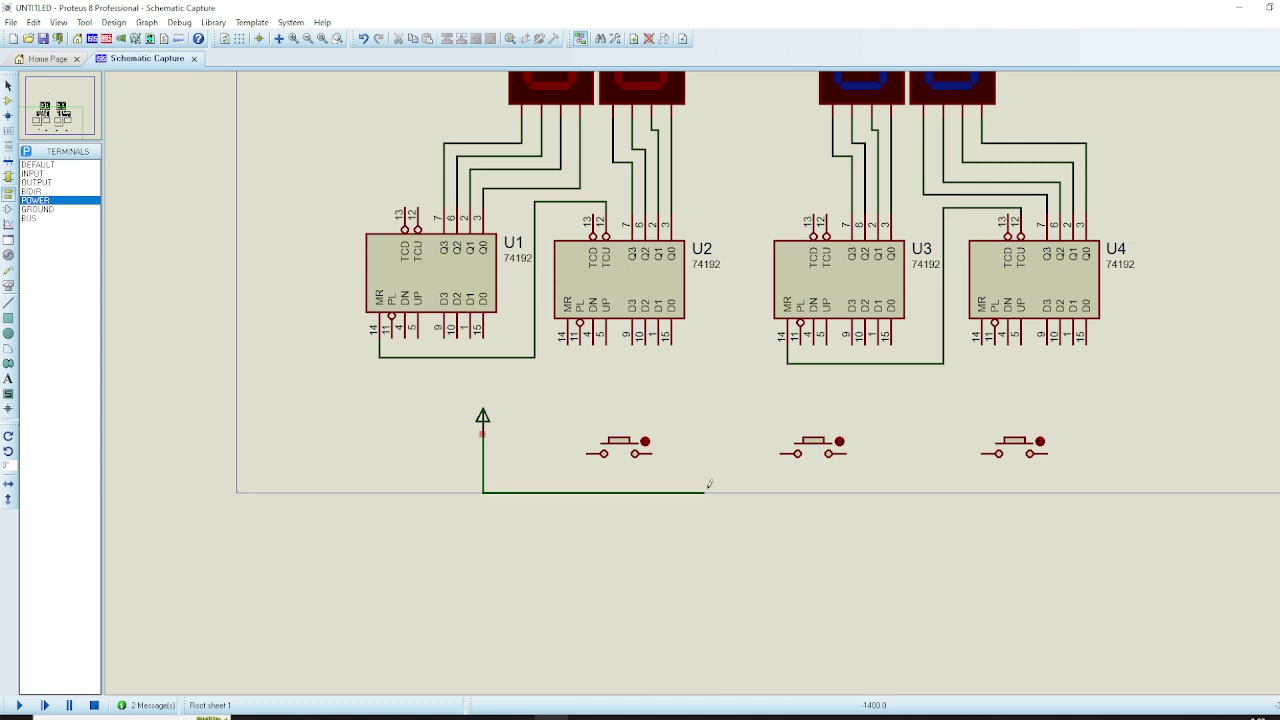
pyautogui.click(1067, 453)
pyautogui.click(846, 453)
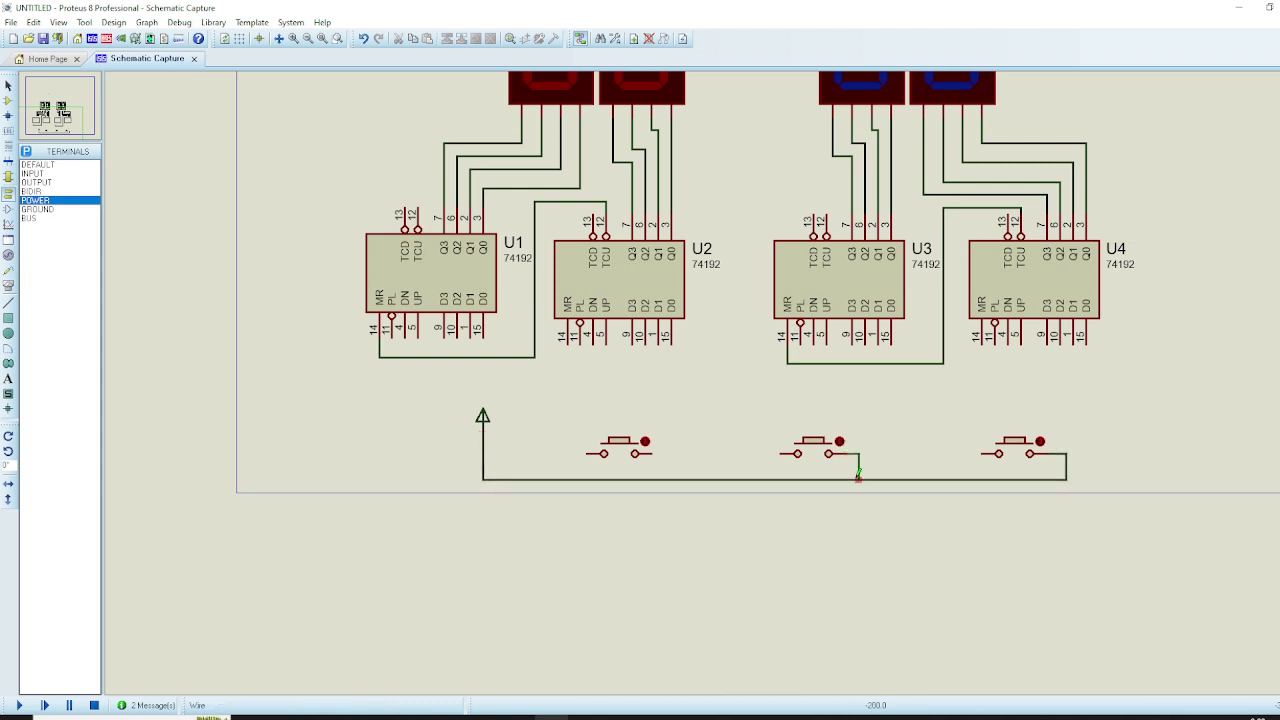
pyautogui.click(650, 453)
# Move the three push buttons and their common power wire down to leave room beneath the counters.
pyautogui.moveTo(547, 415); pyautogui.dragTo(1137, 546)
pyautogui.moveTo(836, 480); pyautogui.dragTo(838, 526)
pyautogui.click(678, 386)
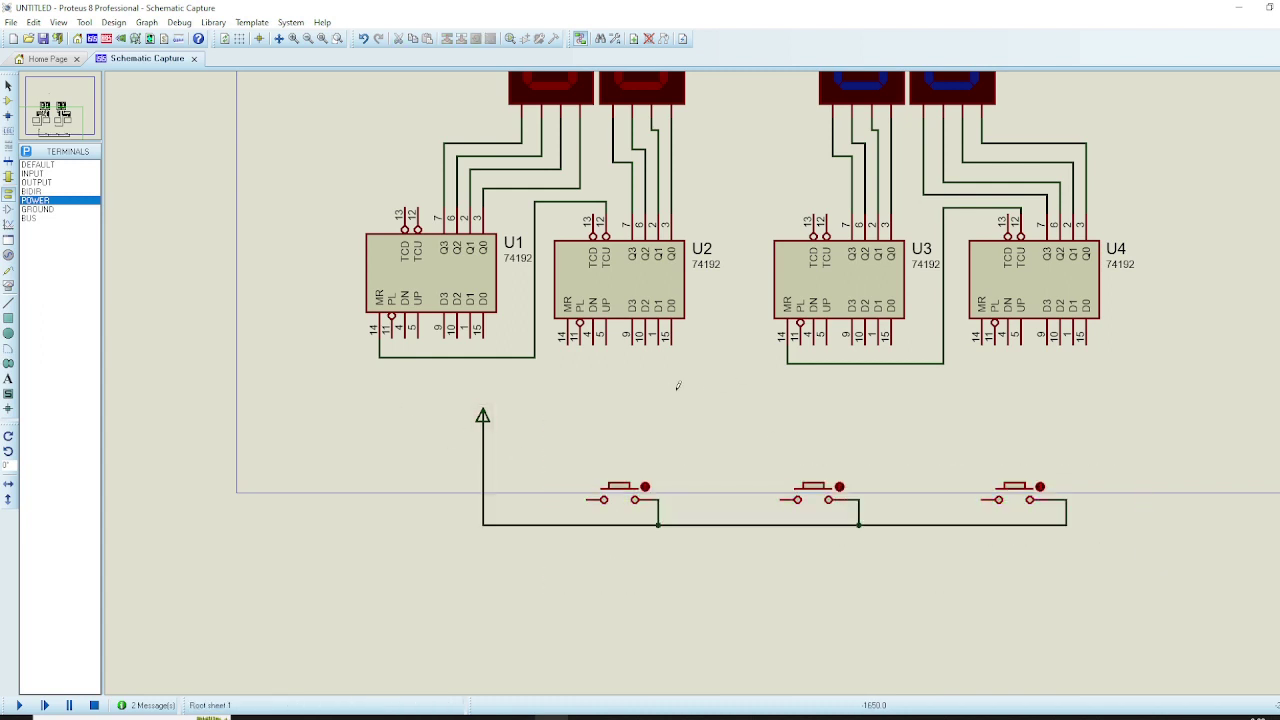
# Place three MINRES100R resistors in a row, one directly above each push button.
pyautogui.click(8, 100)
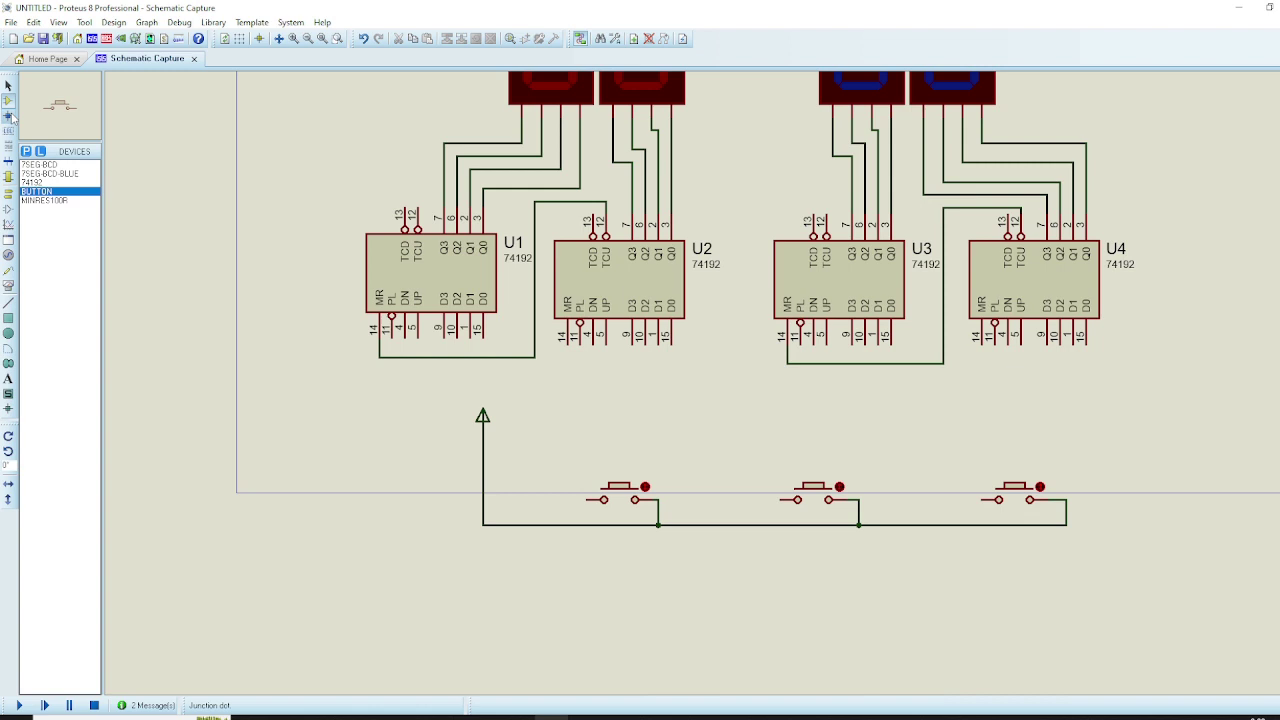
pyautogui.click(42, 200)
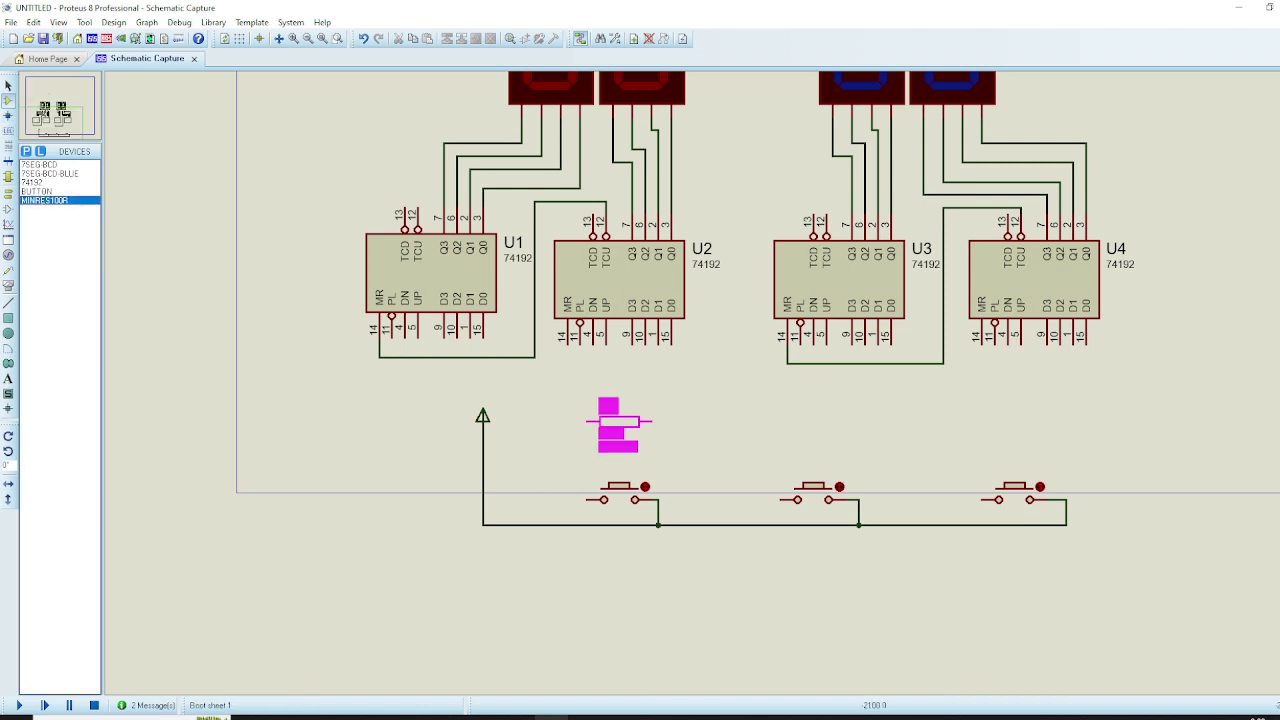
pyautogui.click(619, 421)
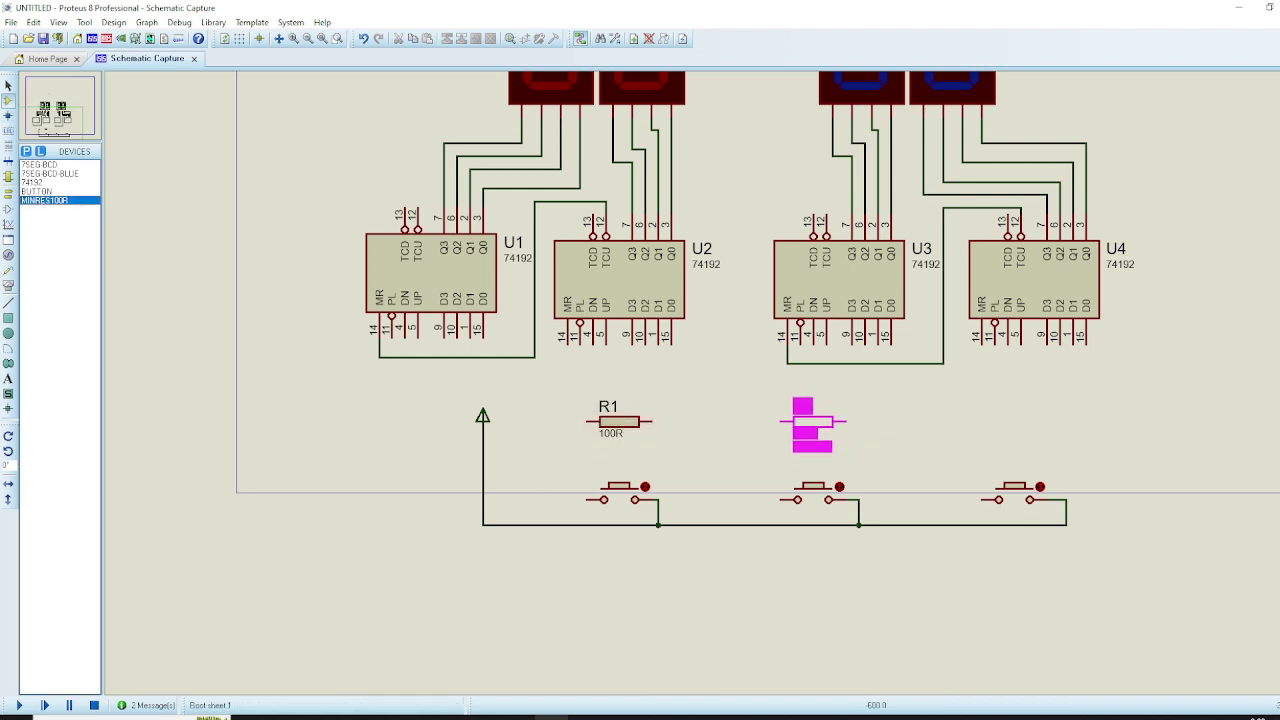
pyautogui.click(812, 421)
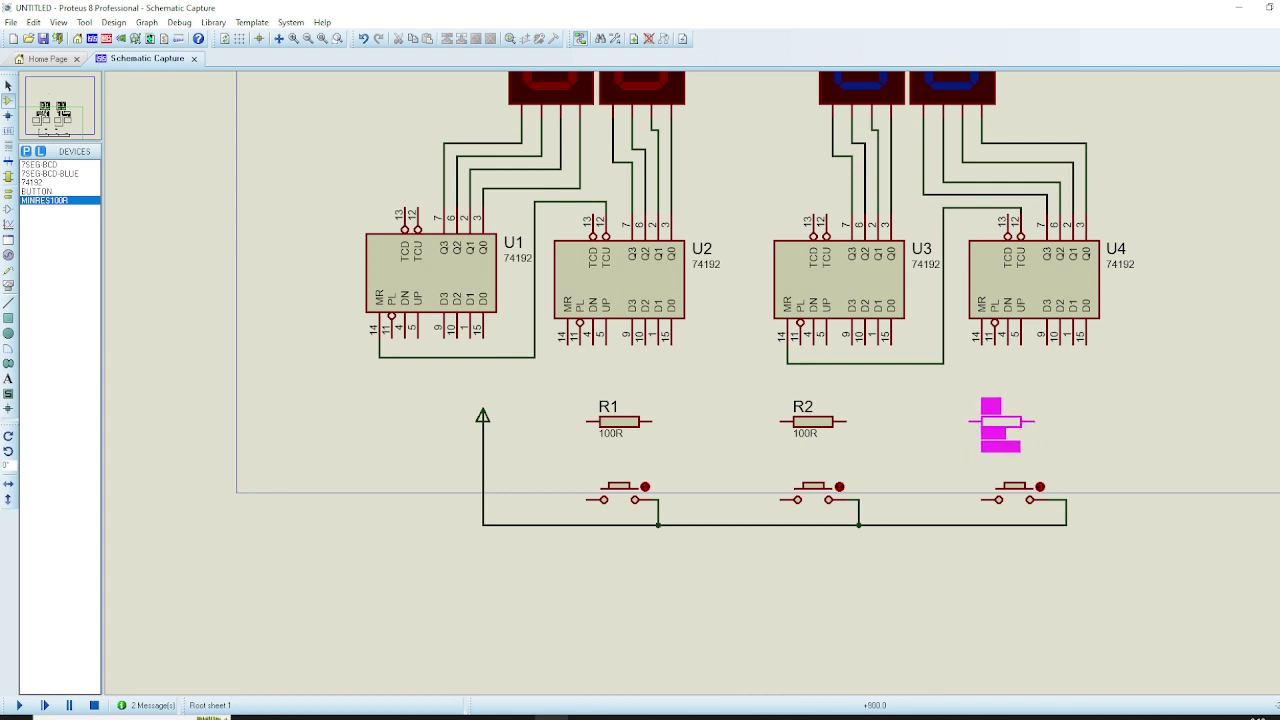
pyautogui.click(1014, 421)
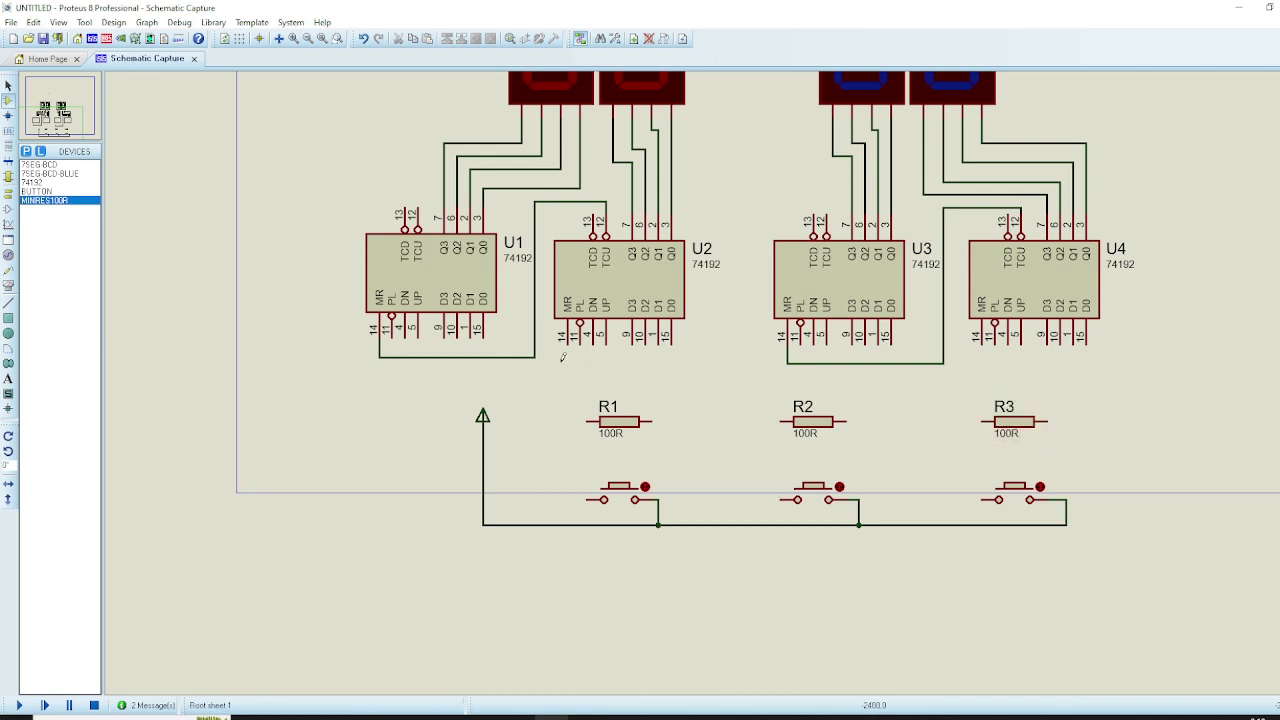
pyautogui.click(568, 341)
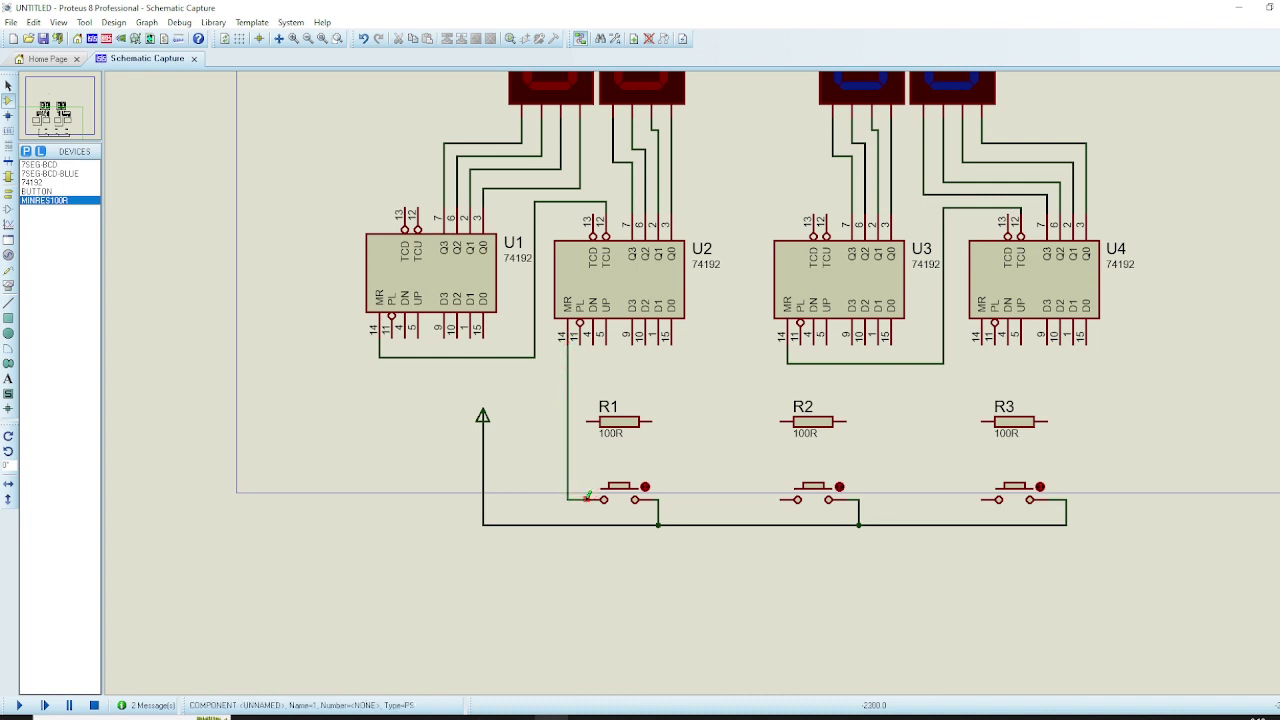
pyautogui.click(603, 499)
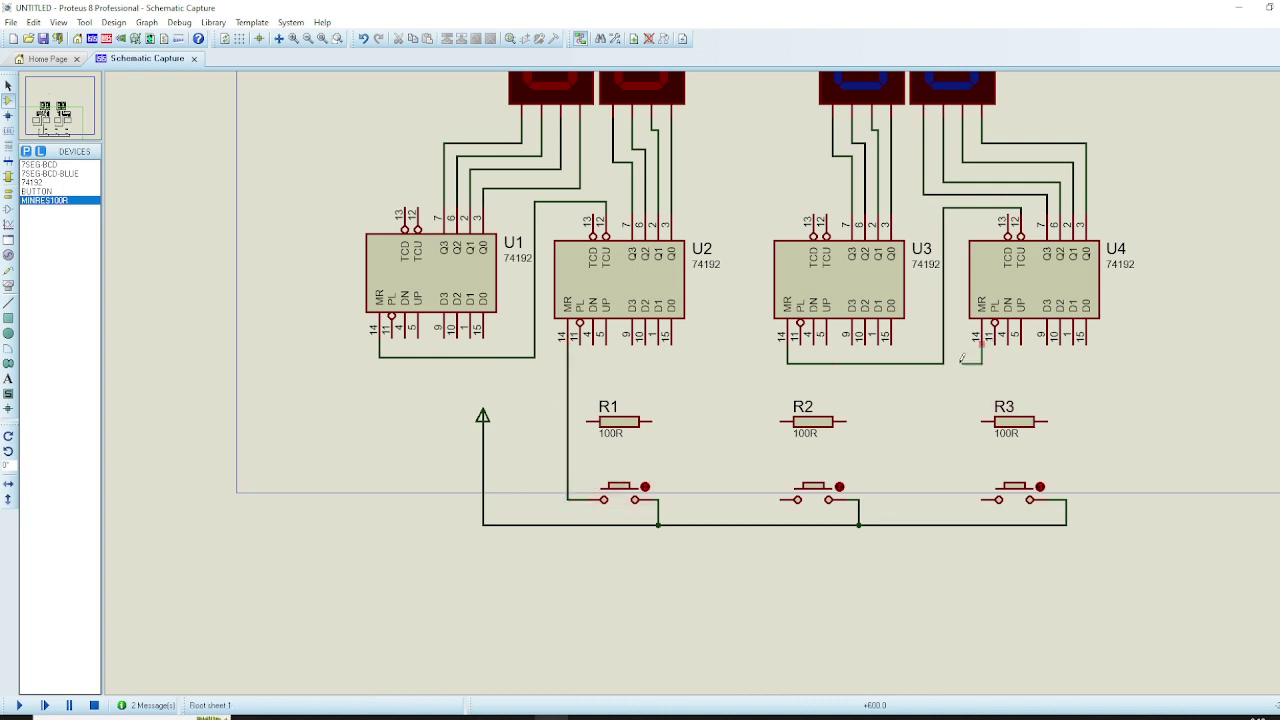
pyautogui.click(997, 498)
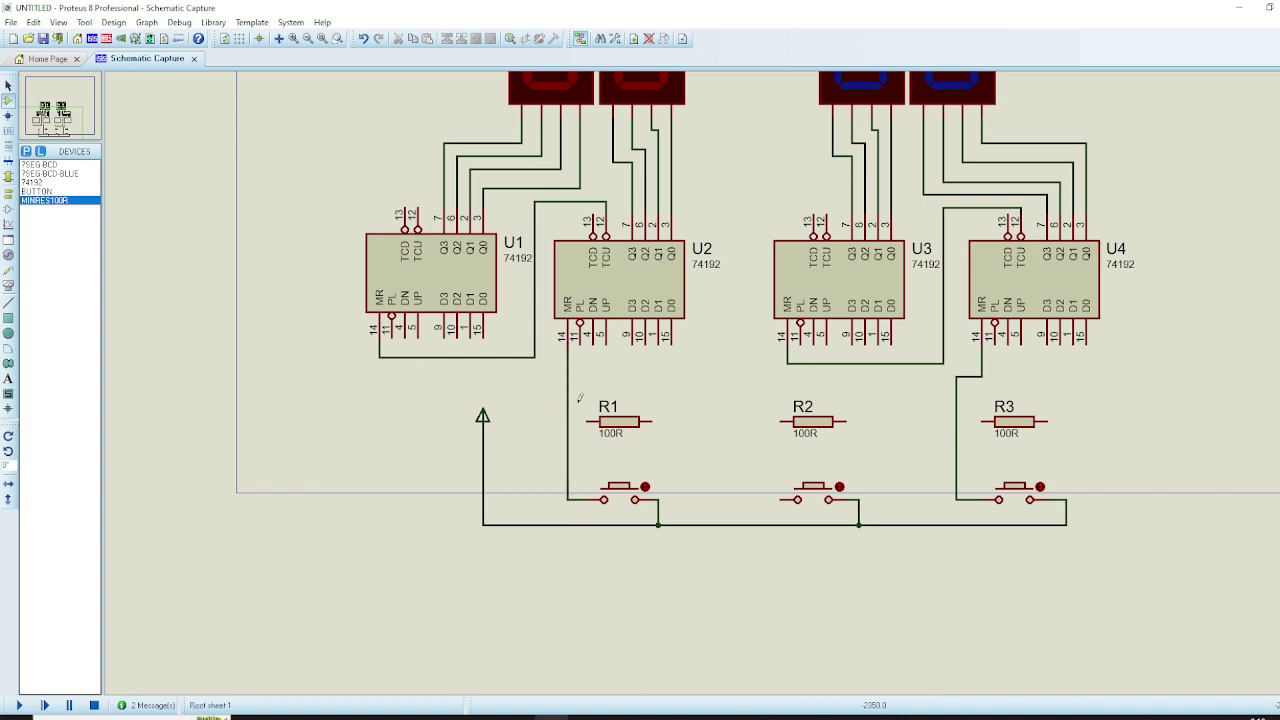
pyautogui.rightClick(569, 382)
pyautogui.rightClick(569, 382)
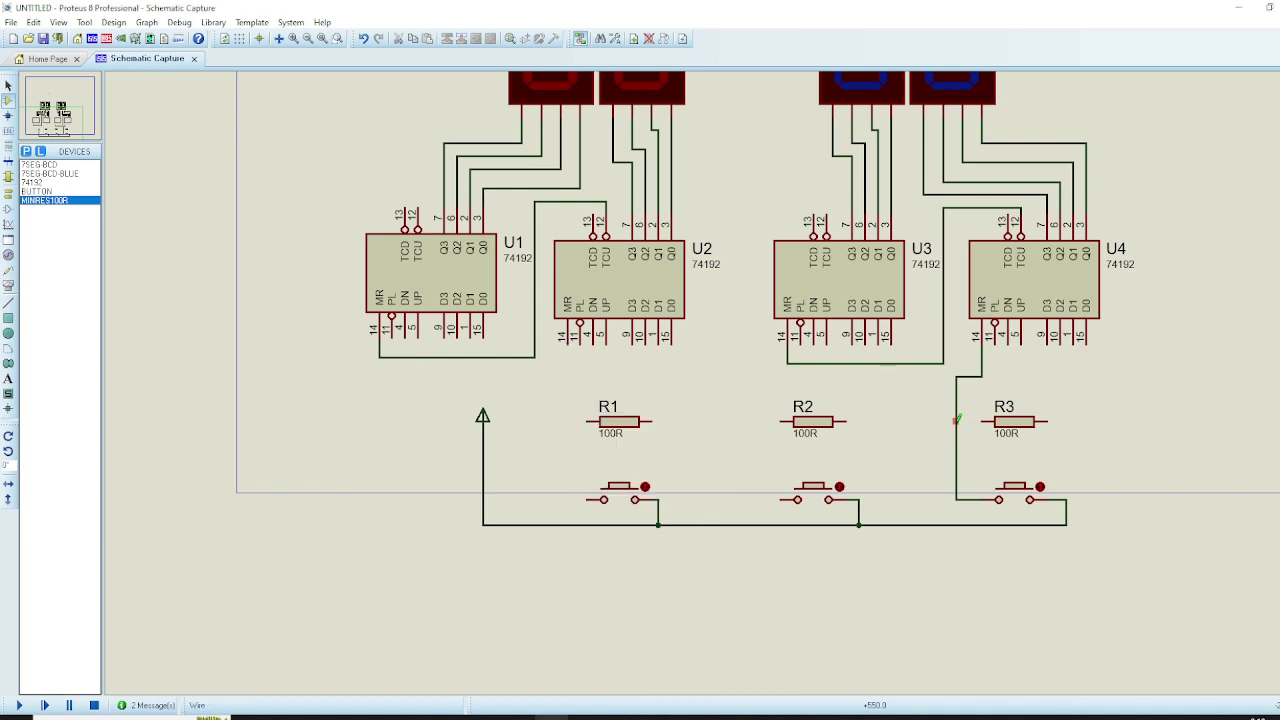
pyautogui.rightClick(956, 422)
pyautogui.rightClick(956, 422)
# Wire the UP pin of counter U2 to the left-hand pin of the left push button.
pyautogui.click(607, 343)
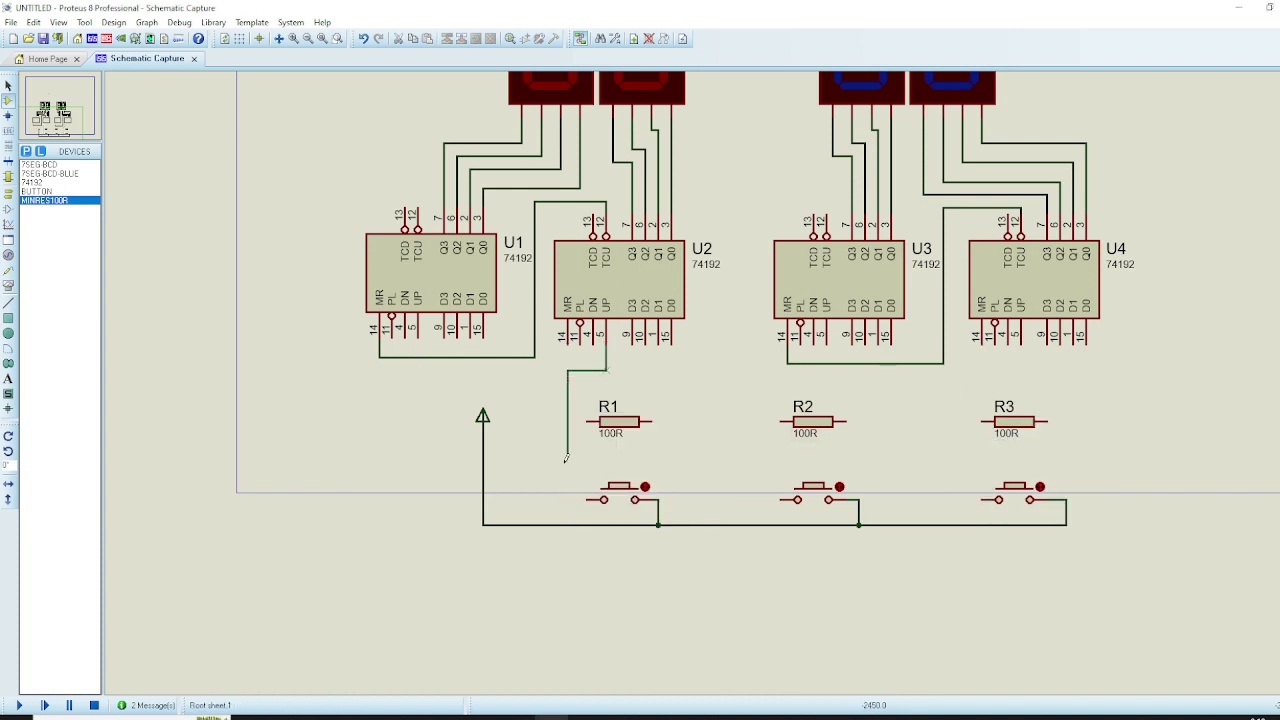
pyautogui.click(604, 498)
# Reroute the cascade wires from the MR pins so U2's TCU connects to U1's UP and U4's TCU to U3's UP.
pyautogui.rightClick(828, 352)
pyautogui.rightClick(494, 357)
pyautogui.rightClick(494, 357)
pyautogui.click(418, 338)
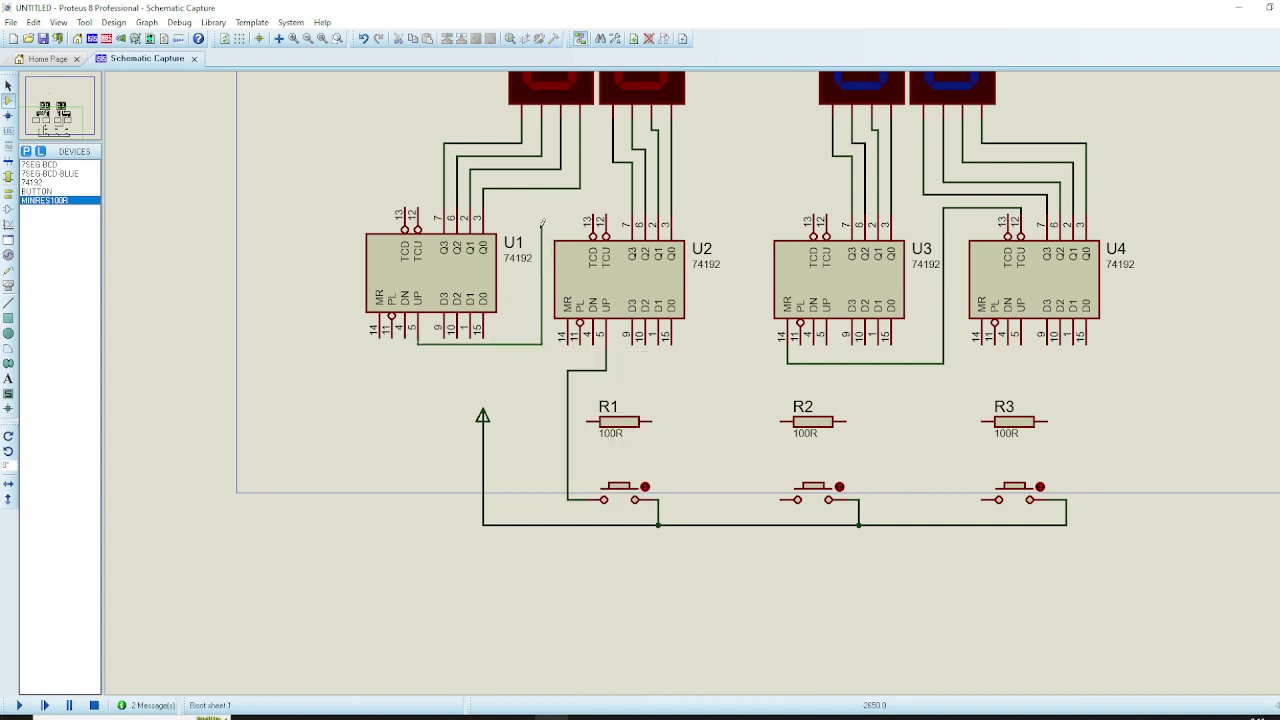
pyautogui.click(606, 217)
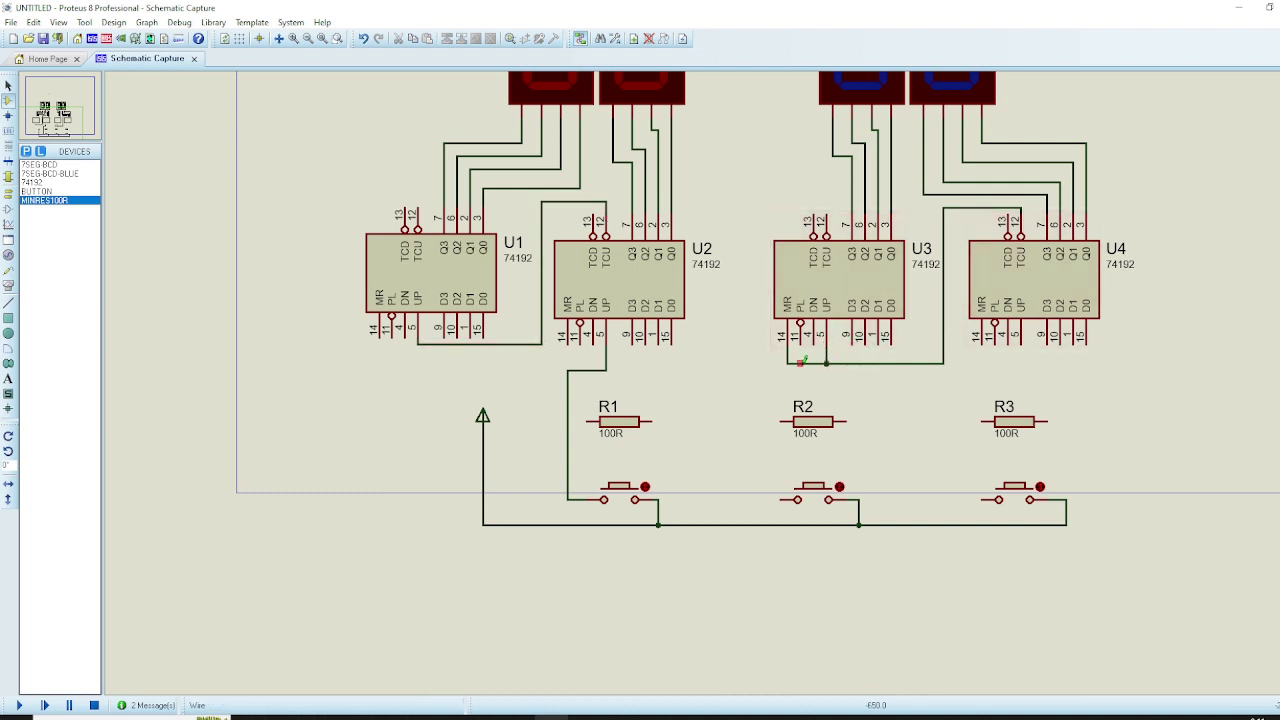
pyautogui.rightClick(801, 363)
pyautogui.rightClick(801, 363)
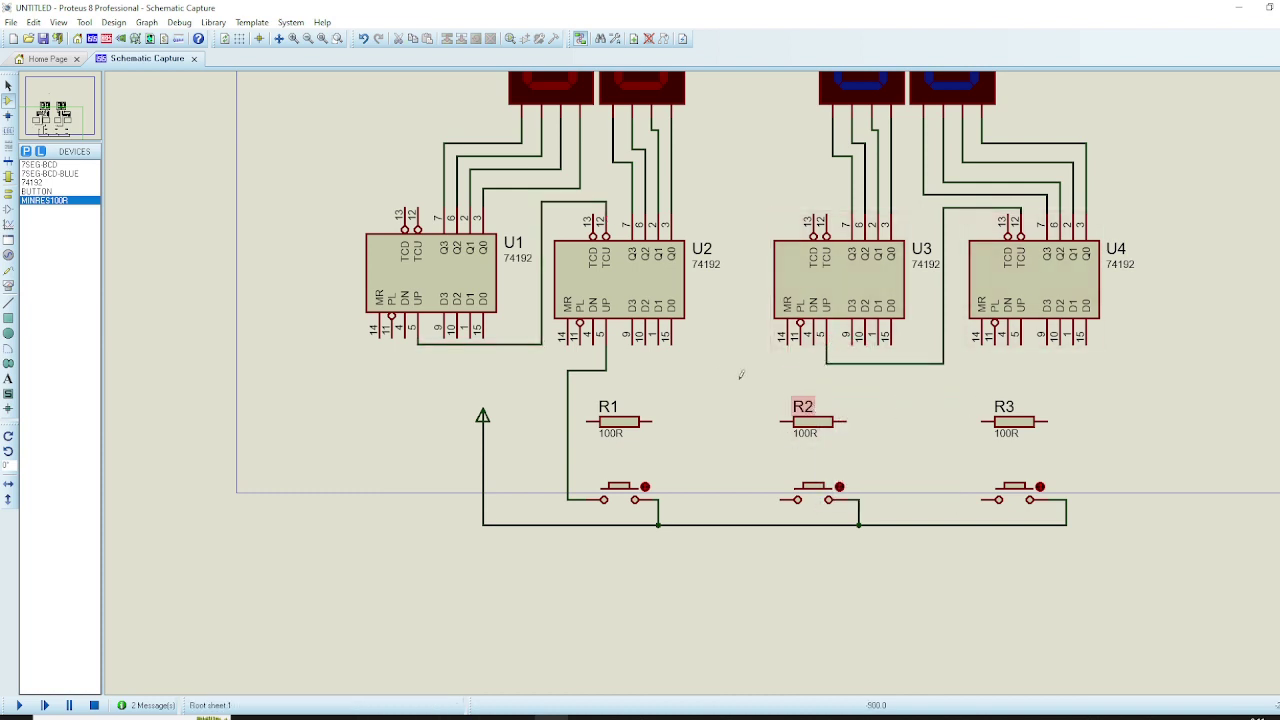
# Wire U4's UP pin to the right push button and join the left ends of R3 and R1 to their button wires.
pyautogui.click(1021, 343)
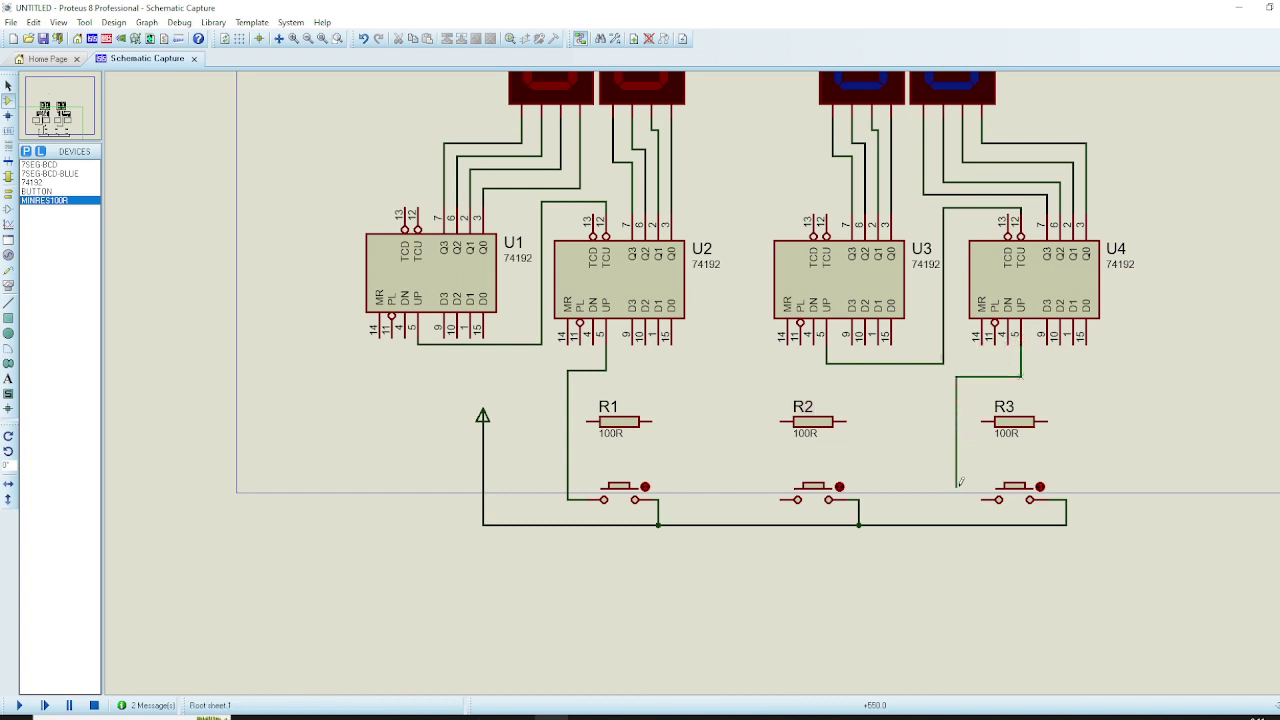
pyautogui.click(998, 499)
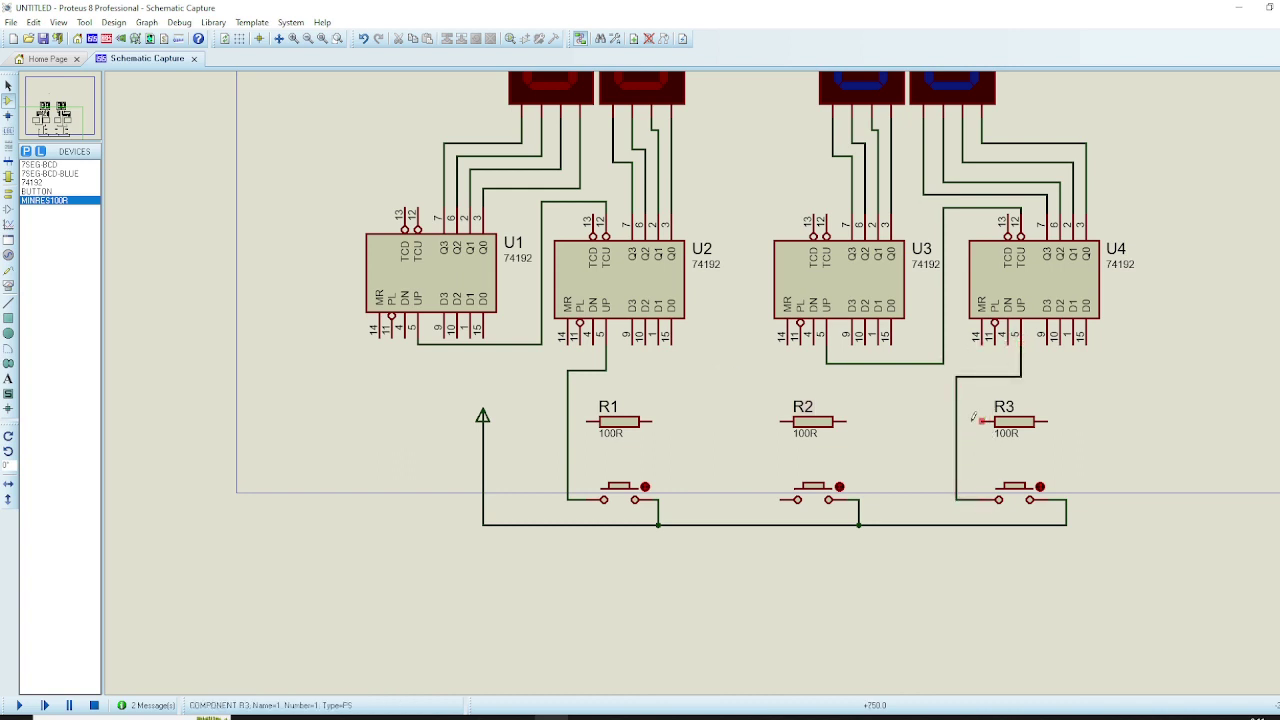
pyautogui.click(985, 421)
pyautogui.click(956, 421)
pyautogui.click(590, 421)
pyautogui.click(567, 421)
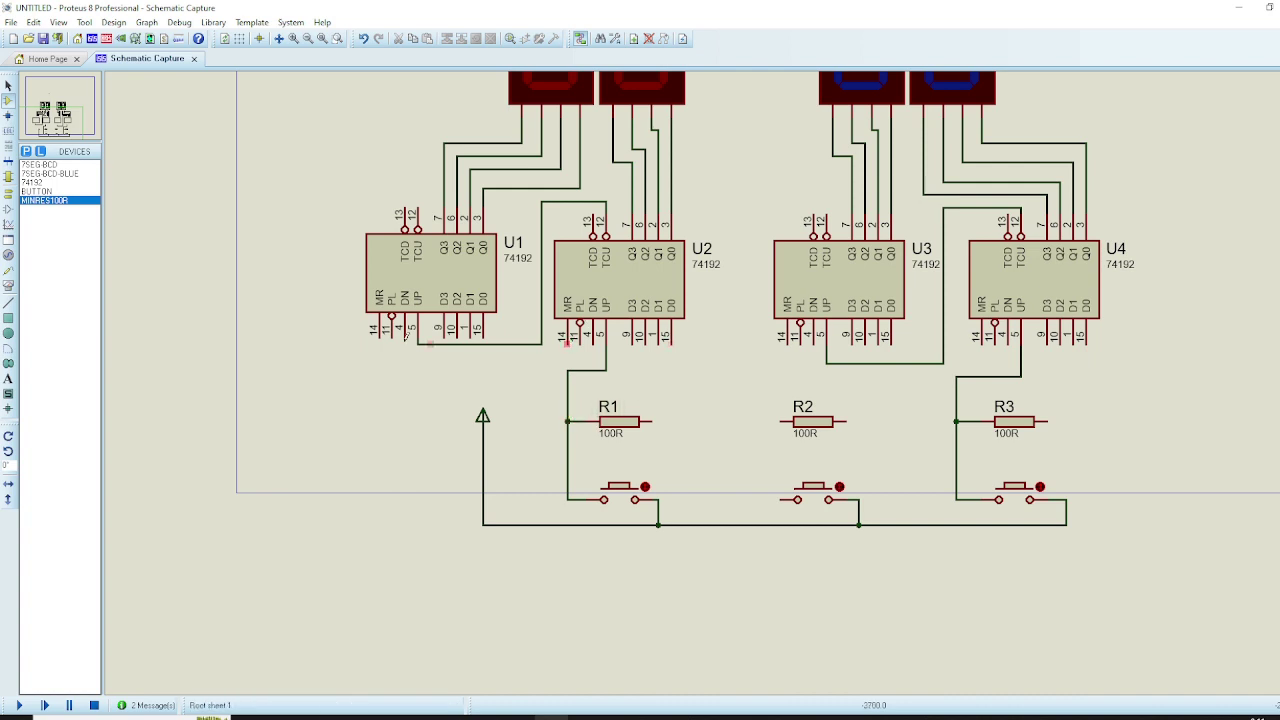
# Connect the MR pins of U1 and U4 with a wire below the counters and lower U2's UP wire bend beneath it.
pyautogui.click(380, 337)
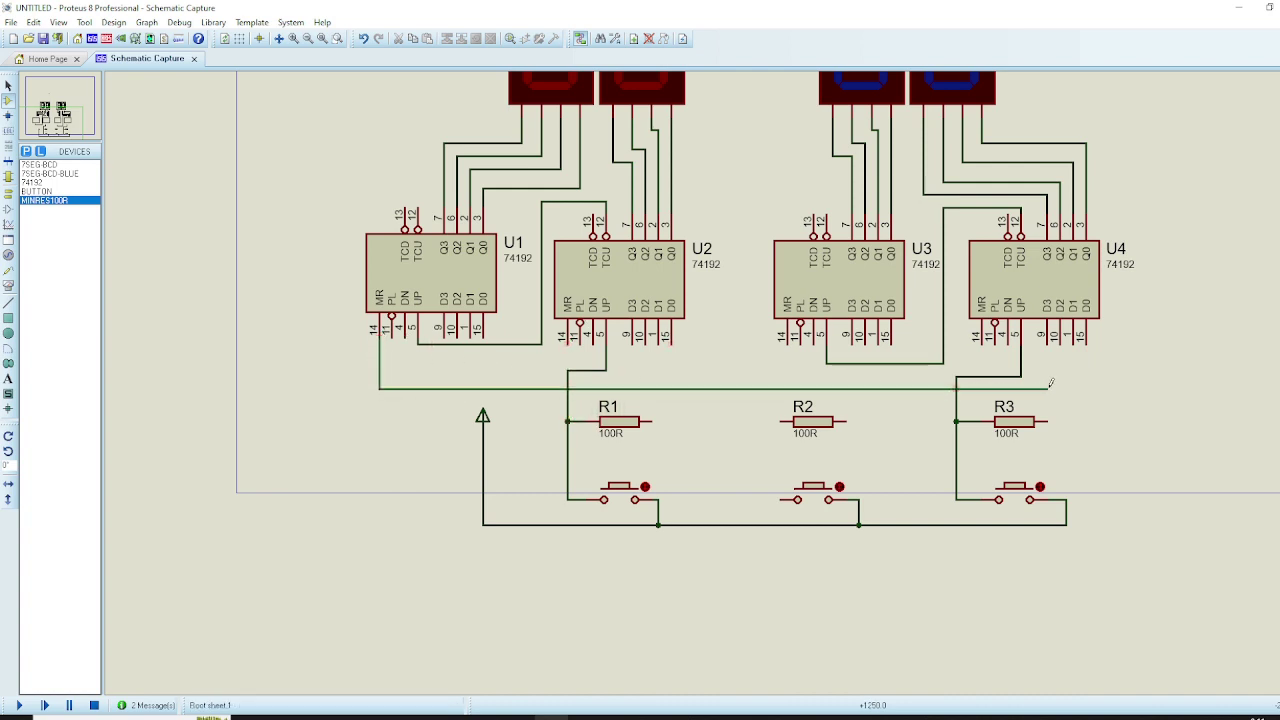
pyautogui.click(986, 342)
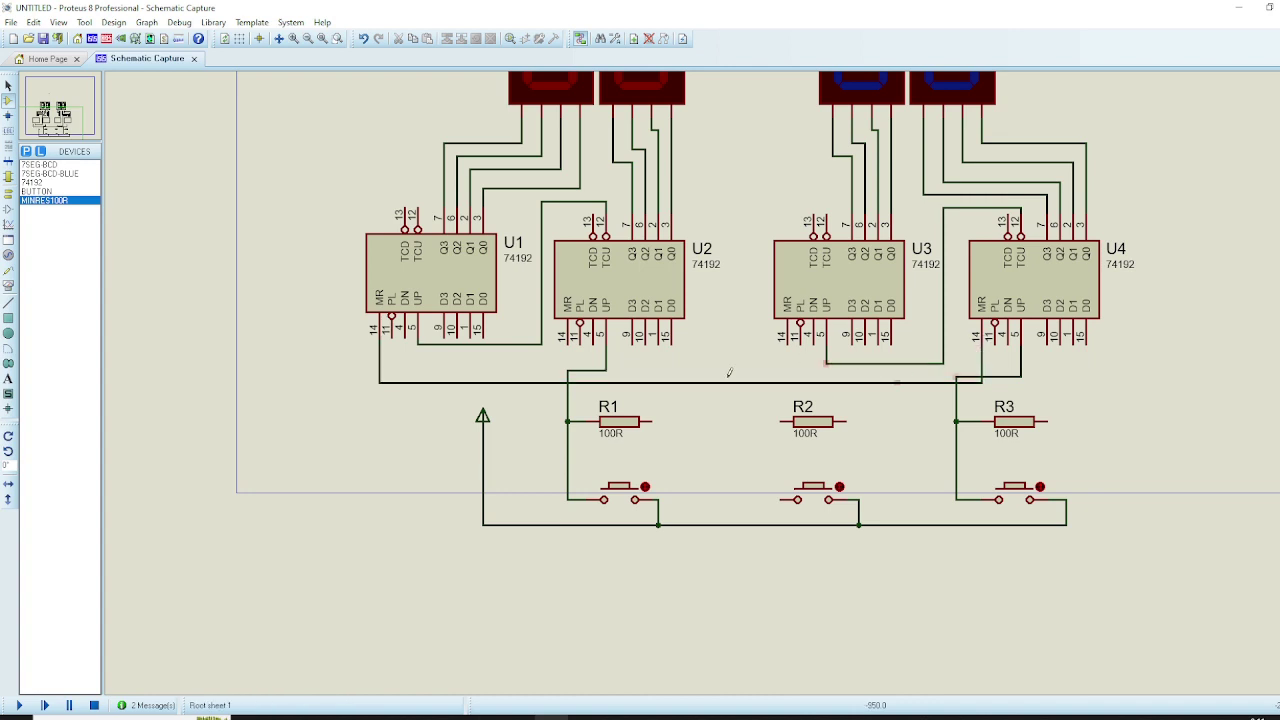
pyautogui.rightClick(587, 368)
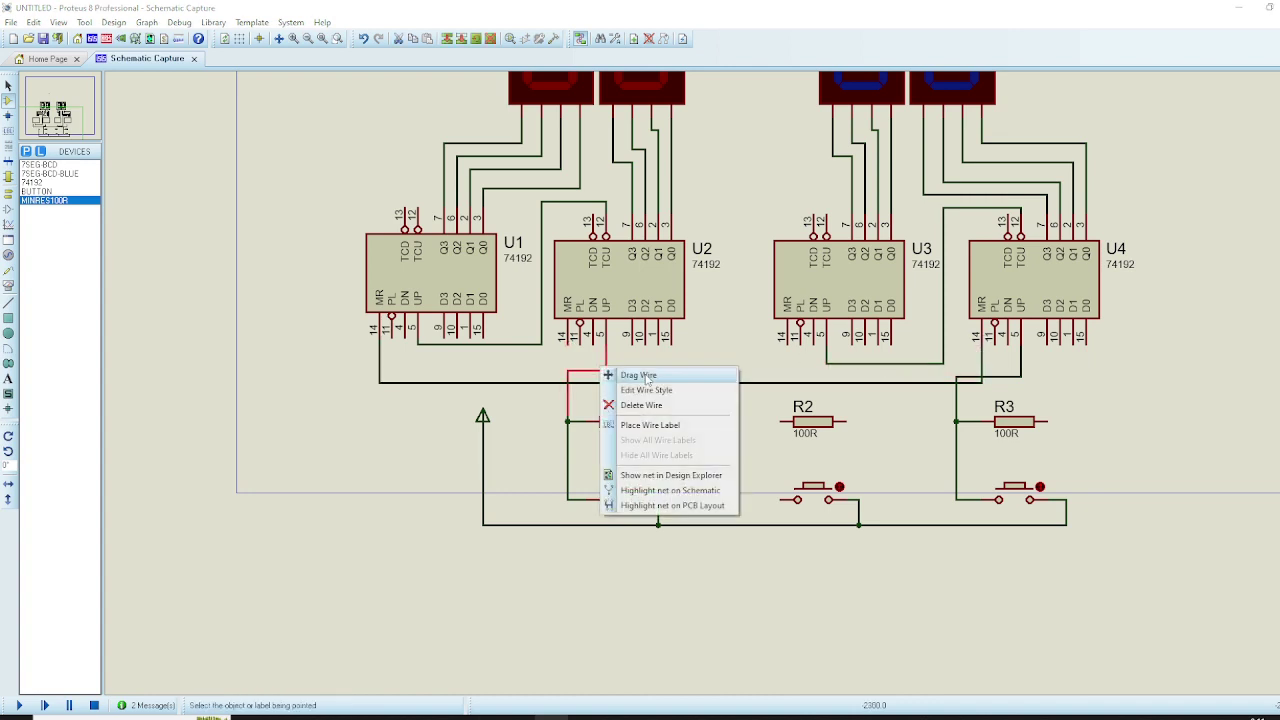
pyautogui.click(625, 374)
pyautogui.click(586, 396)
# Connect the MR pins of U2 and U3 to the common MR wire.
pyautogui.click(567, 342)
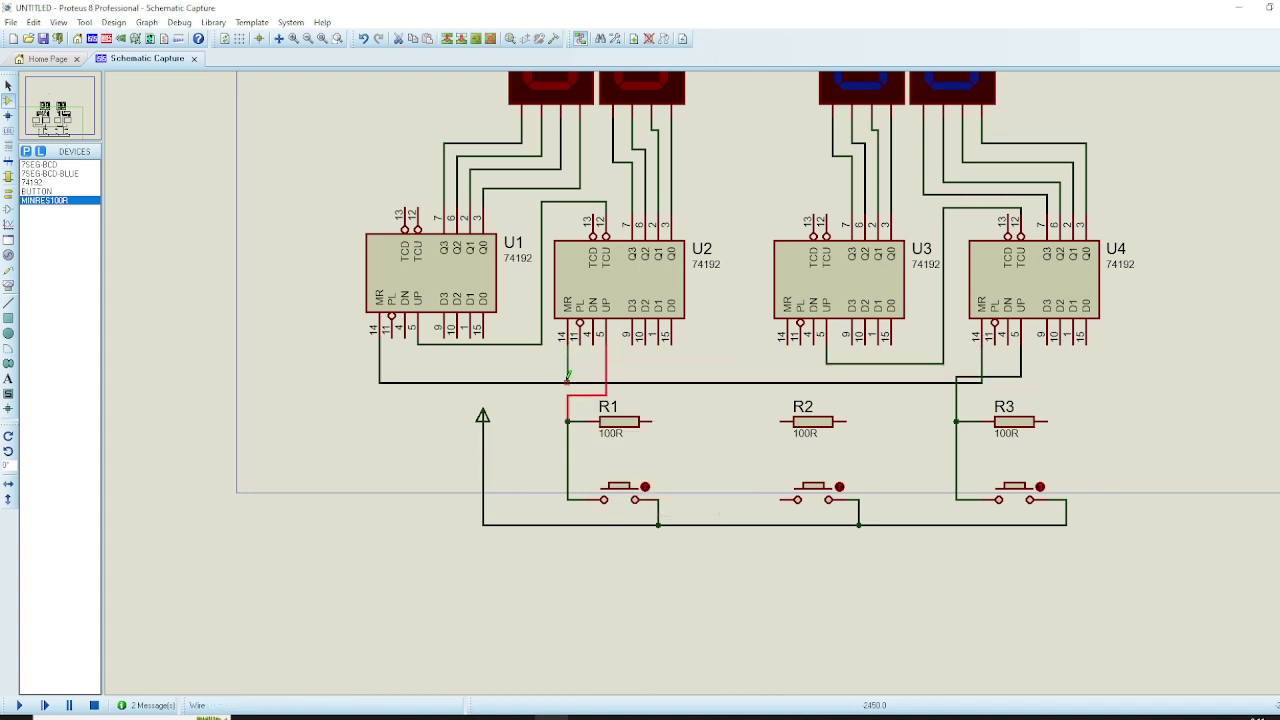
pyautogui.click(567, 382)
pyautogui.click(787, 342)
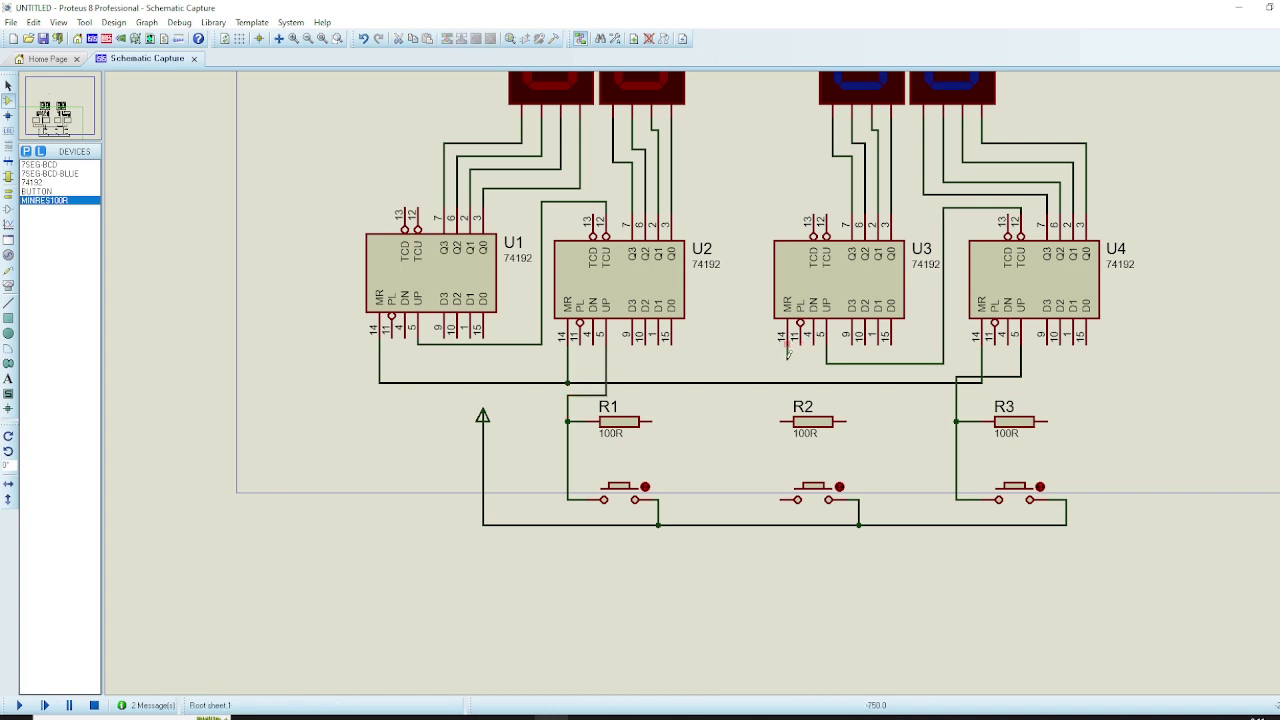
pyautogui.click(787, 382)
# Lower the horizontal segment of U4's UP wire beneath the common MR wire.
pyautogui.rightClick(1012, 375)
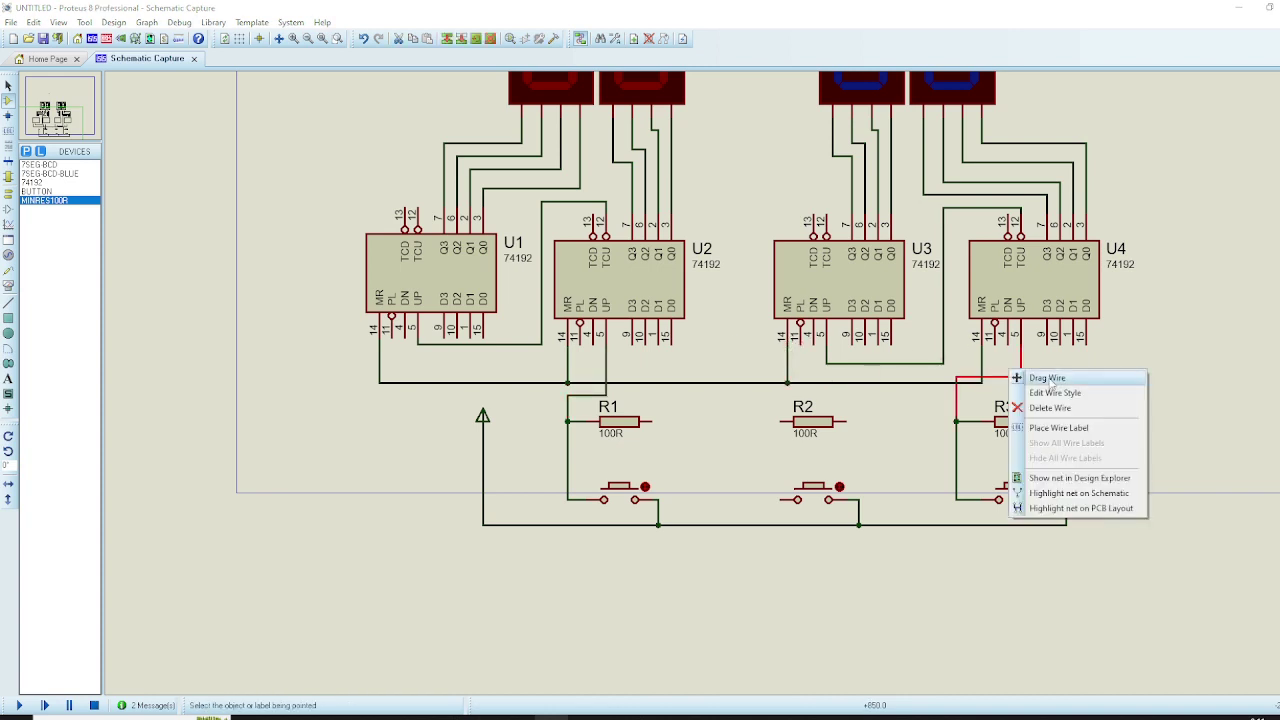
pyautogui.click(1040, 380)
pyautogui.click(990, 388)
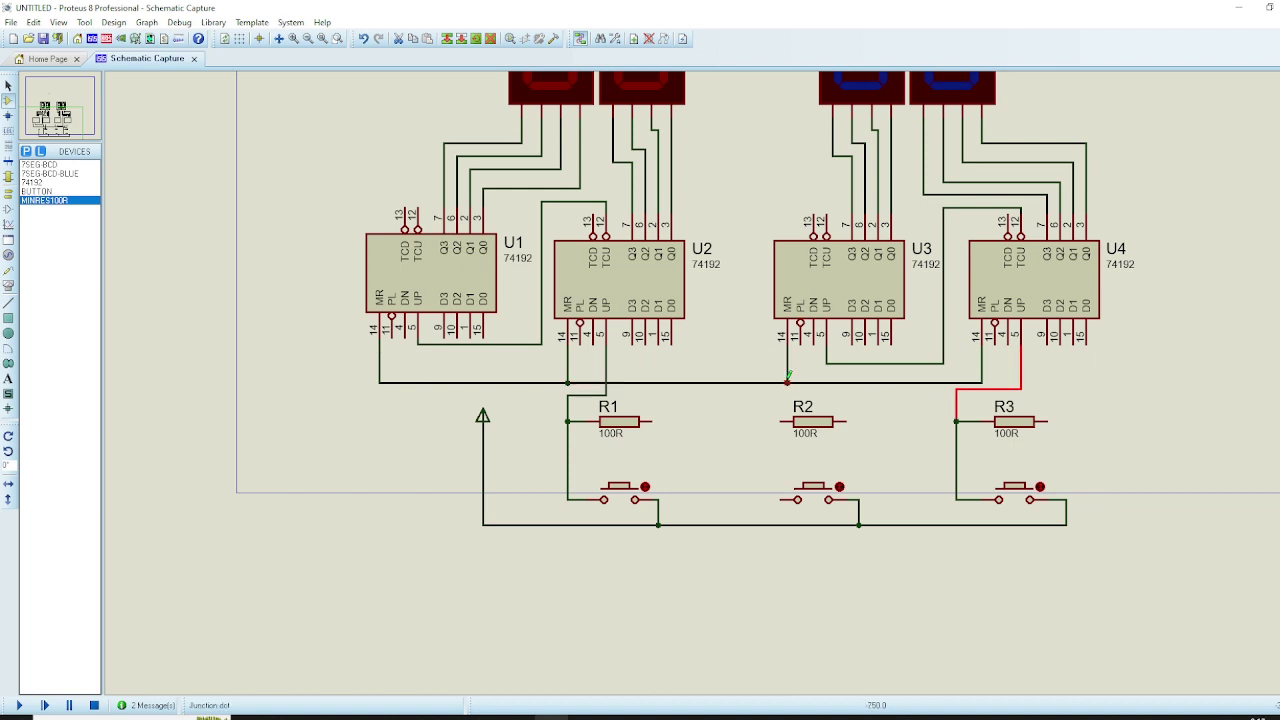
# Wire the left end of R2 to the common MR wire and to the left-hand pin of the middle push button.
pyautogui.click(781, 421)
pyautogui.click(767, 381)
pyautogui.click(767, 421)
pyautogui.click(790, 496)
# Place a ground terminal to the right of the push buttons and wire it to the right ends of R1, R2 and R3.
pyautogui.click(8, 193)
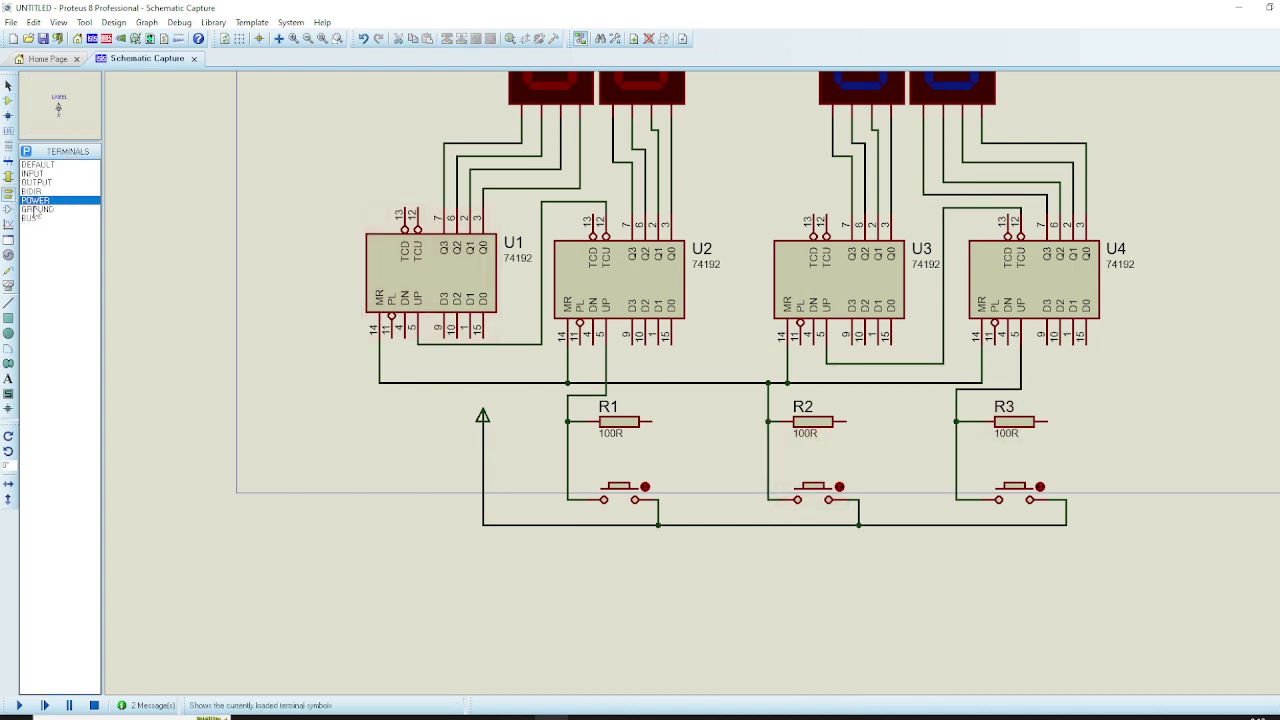
pyautogui.click(37, 209)
pyautogui.click(1150, 482)
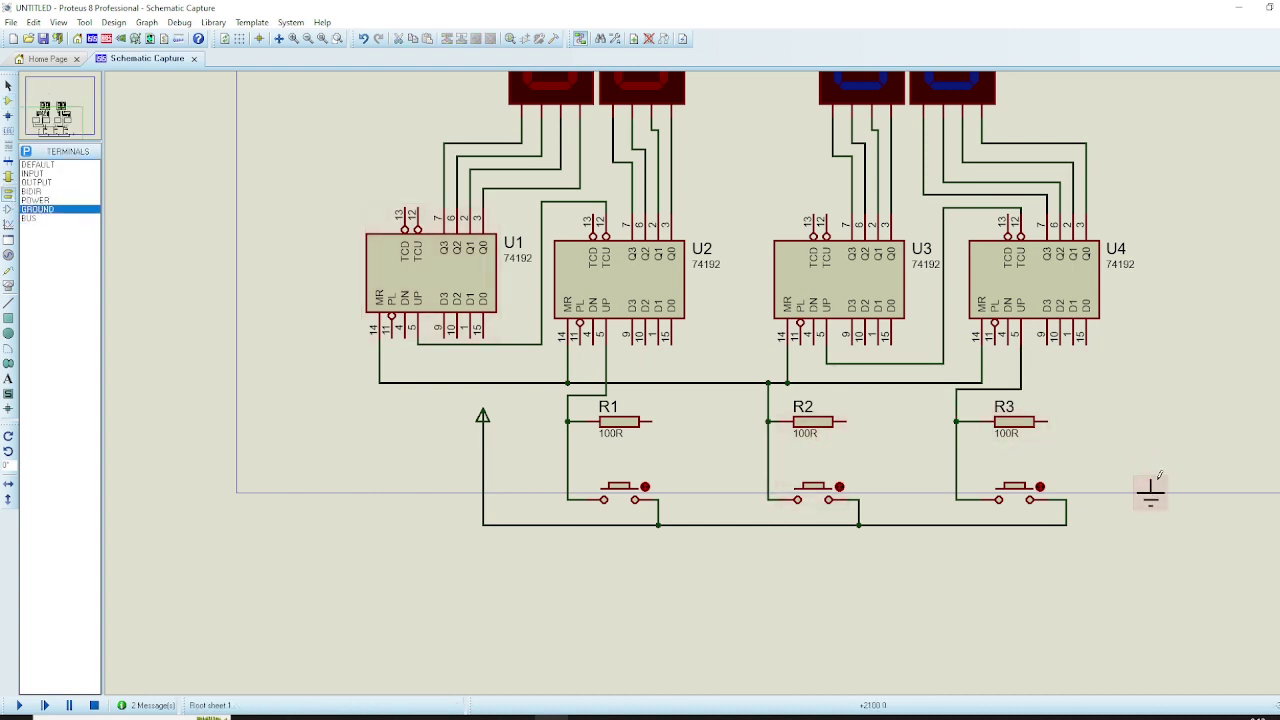
pyautogui.click(1150, 481)
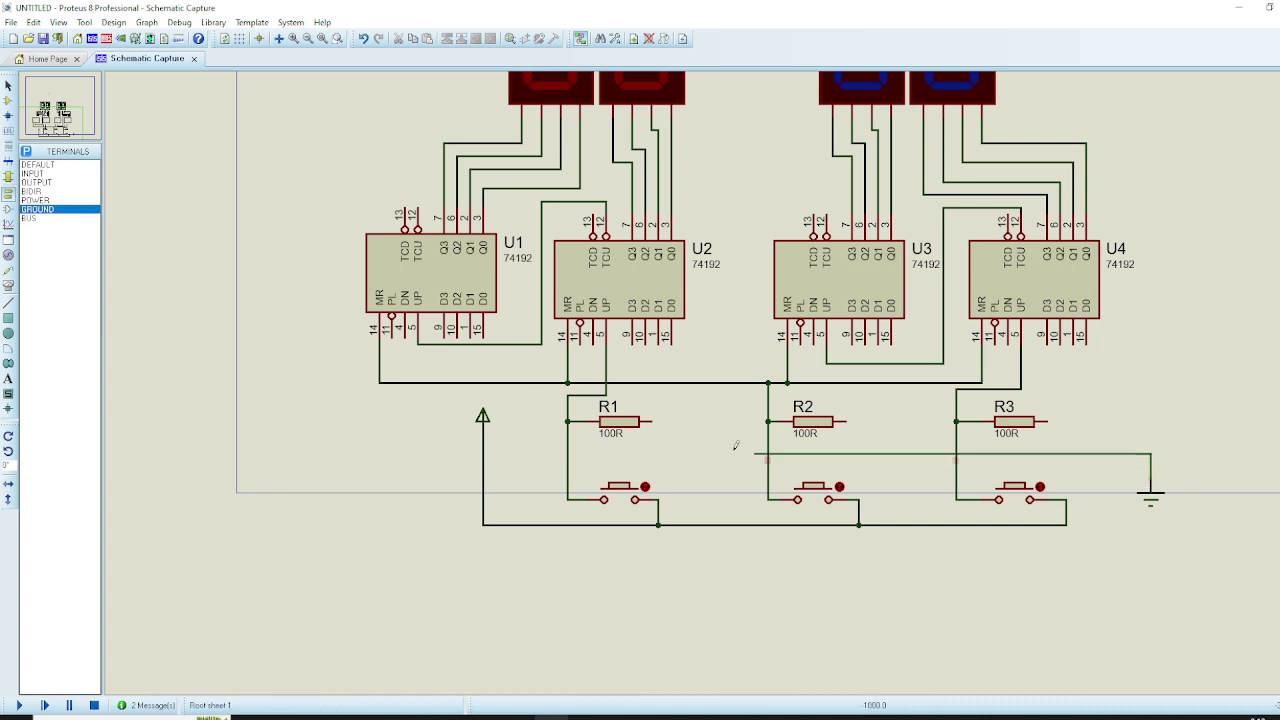
pyautogui.click(648, 421)
pyautogui.click(846, 421)
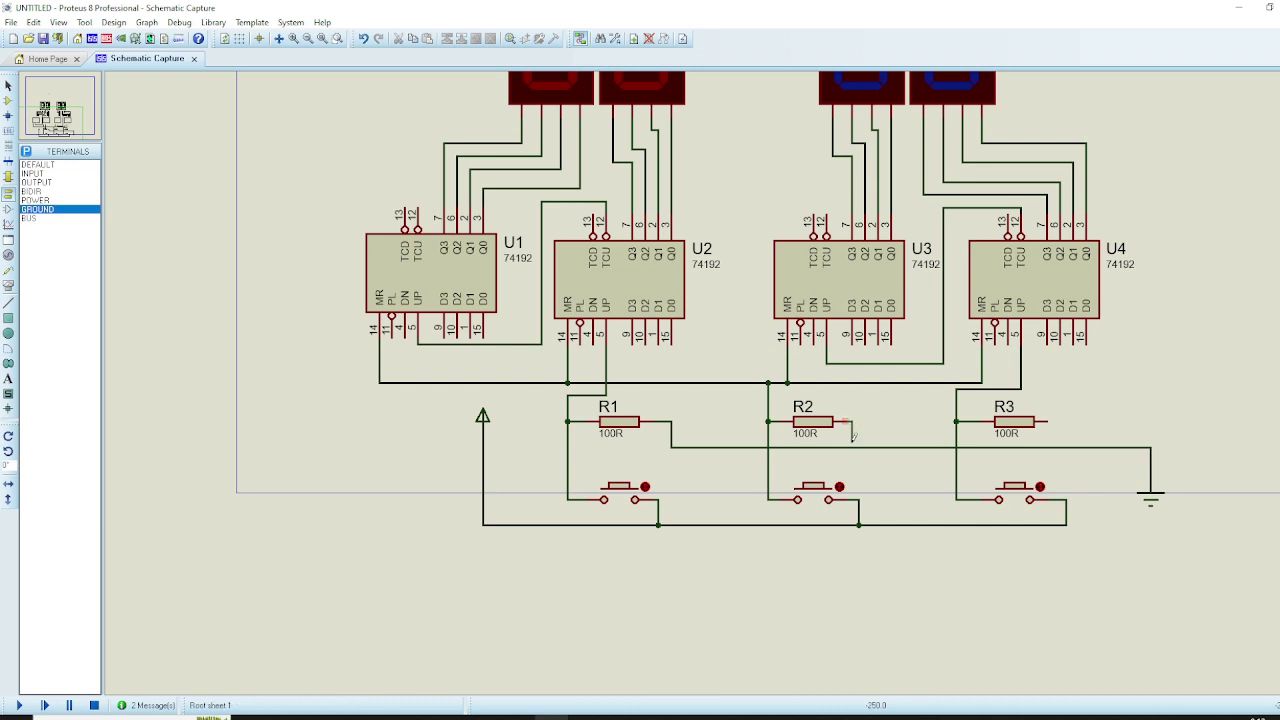
pyautogui.click(851, 447)
pyautogui.click(1052, 447)
# Set the left push button's part reference to TIM A.
pyautogui.rightClick(646, 487)
pyautogui.click(692, 116)
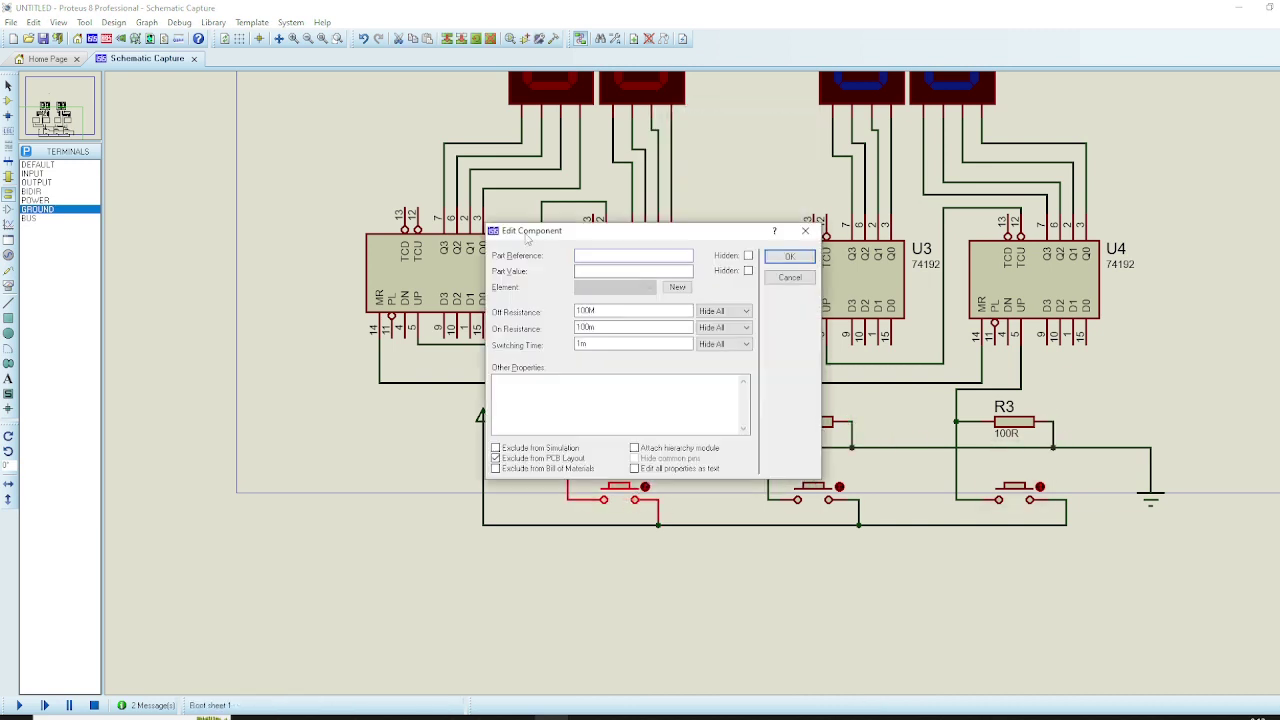
pyautogui.write('A')
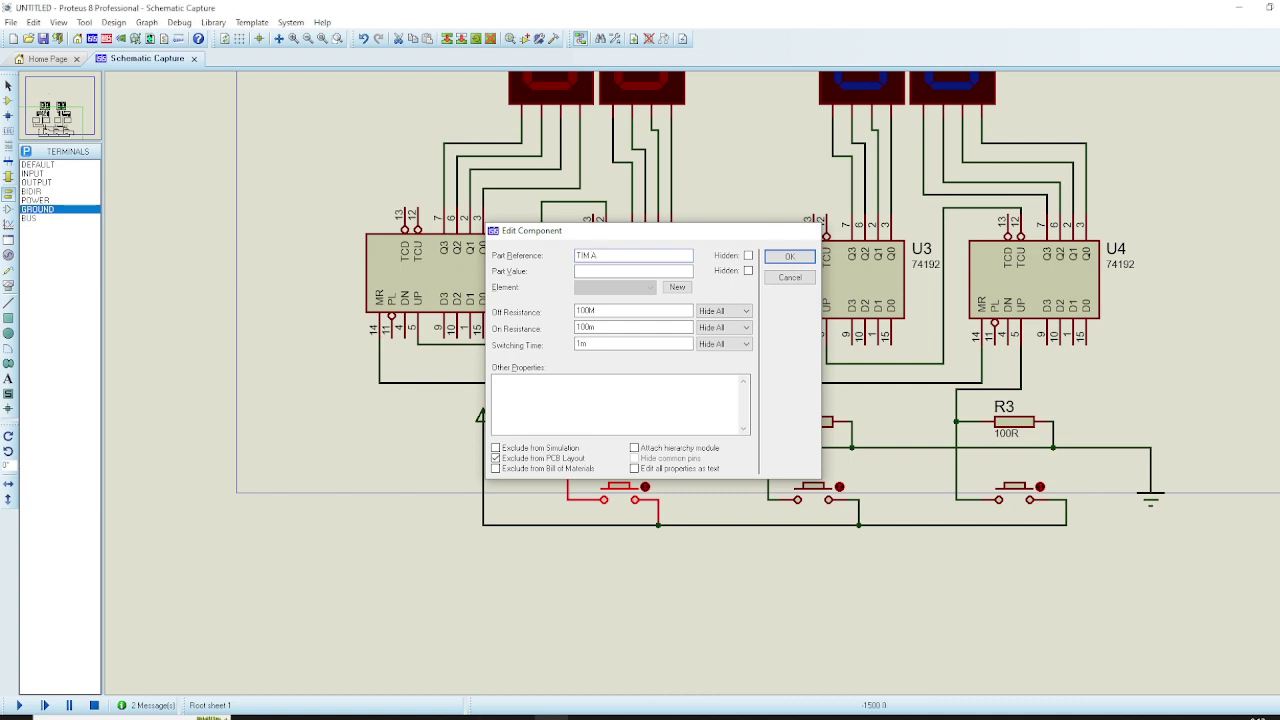
pyautogui.press('Return')
# Set the middle push button's part reference to RESET.
pyautogui.rightClick(815, 488)
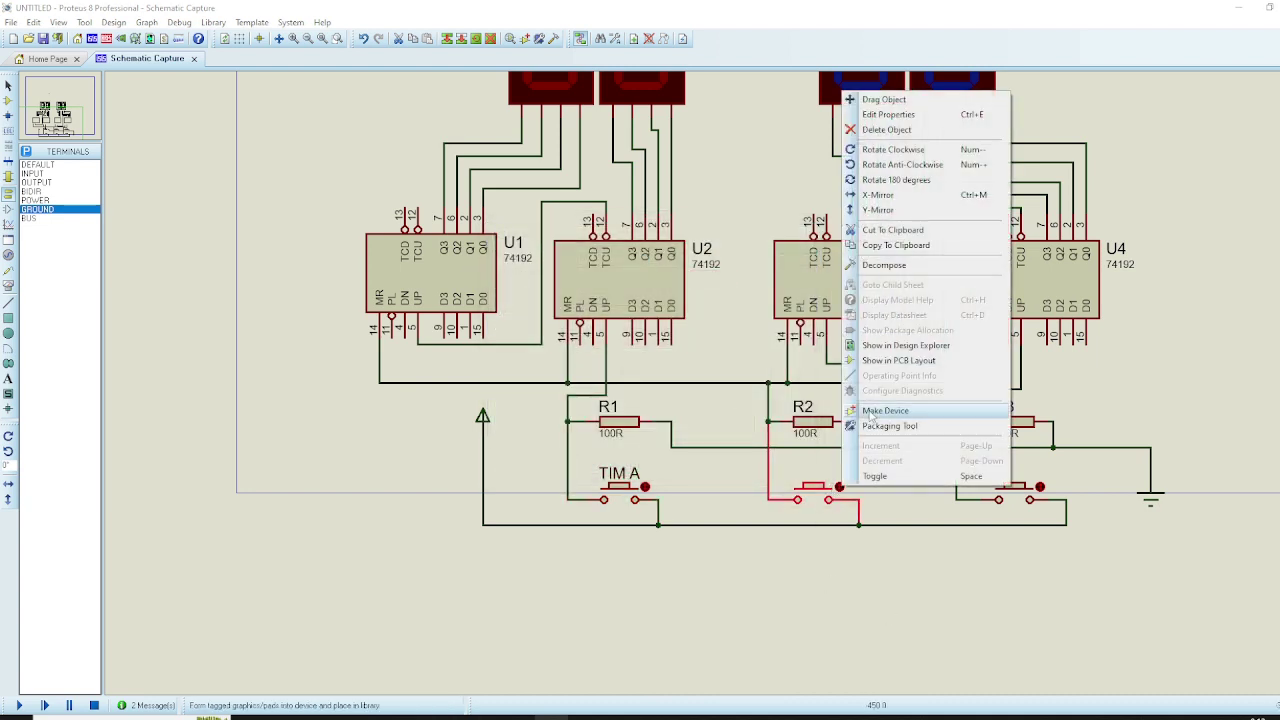
pyautogui.click(888, 114)
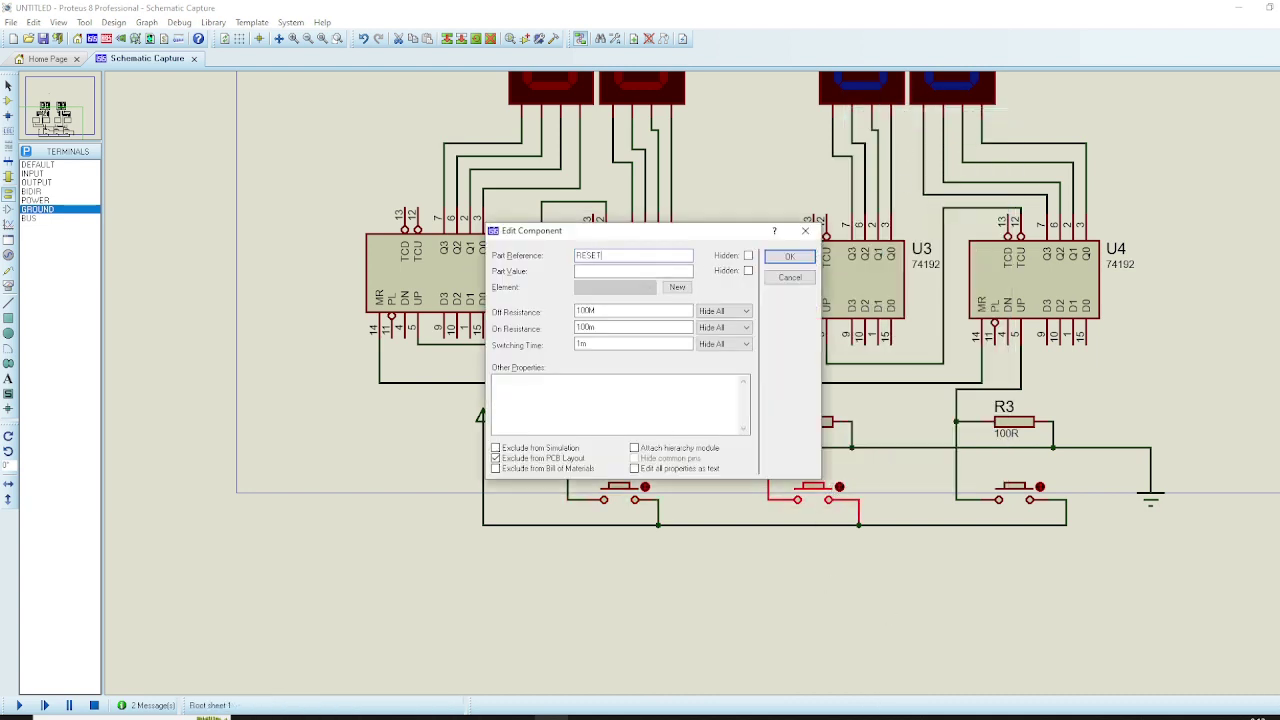
pyautogui.write('RESET')
pyautogui.press('Return')
# Set the right push button's part reference to TIM B.
pyautogui.rightClick(1018, 487)
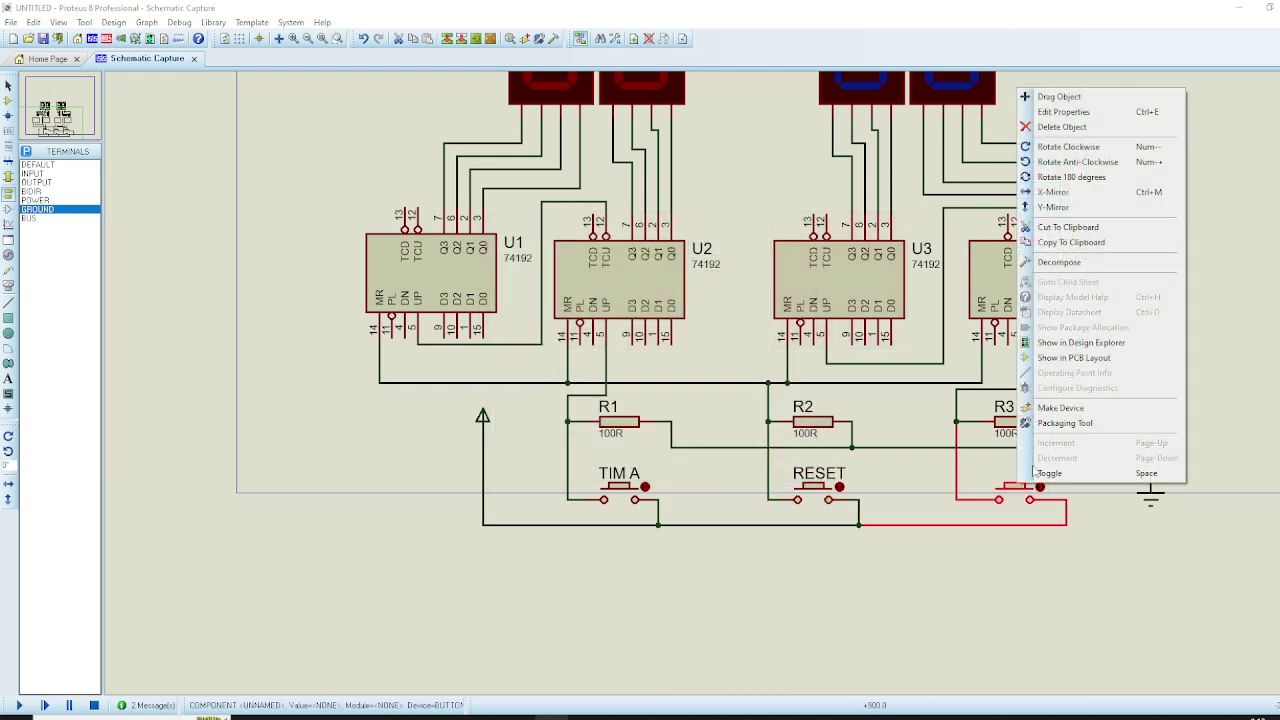
pyautogui.click(1068, 112)
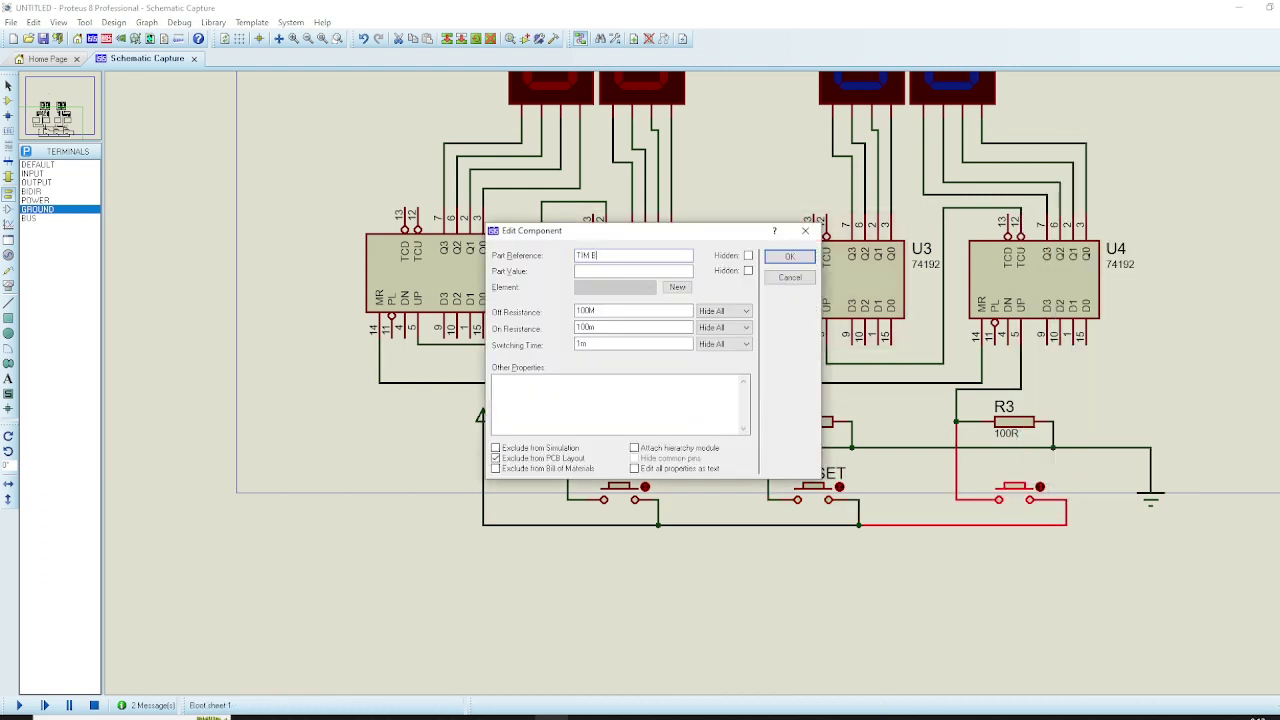
pyautogui.press('Return')
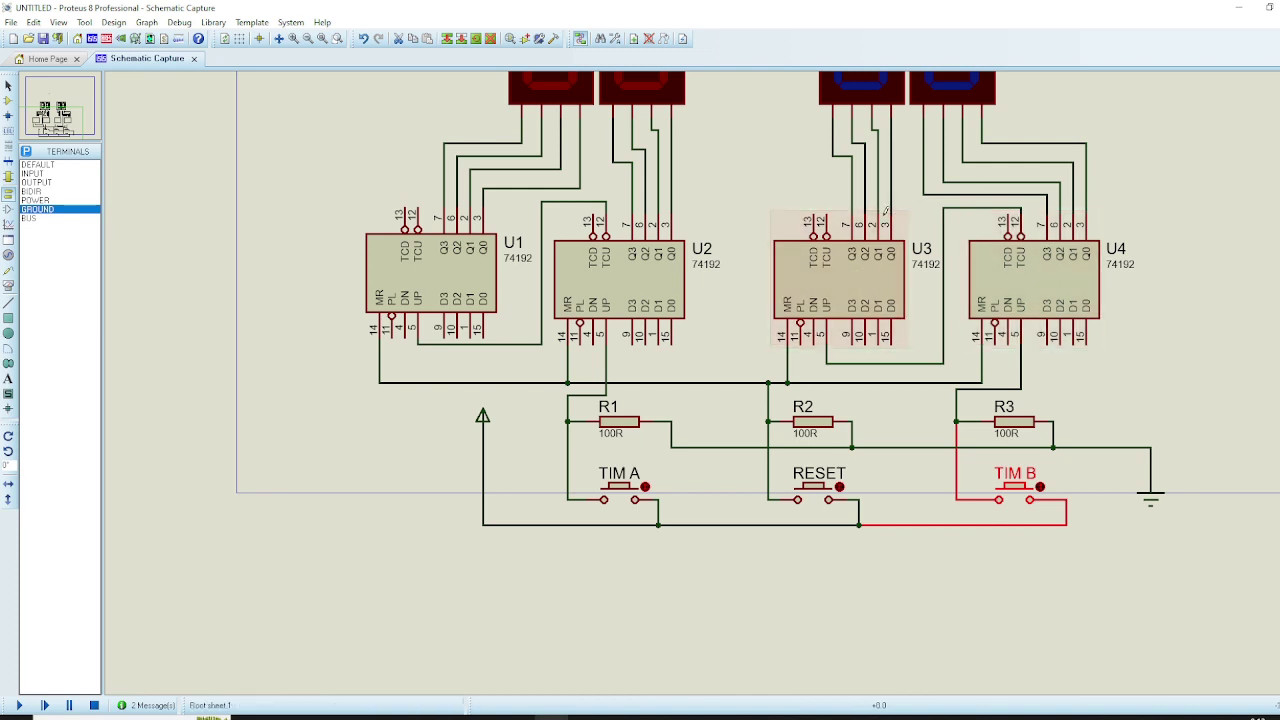
# Add the graphics text "SCORE TIM A" above the red displays.
pyautogui.press('F5')
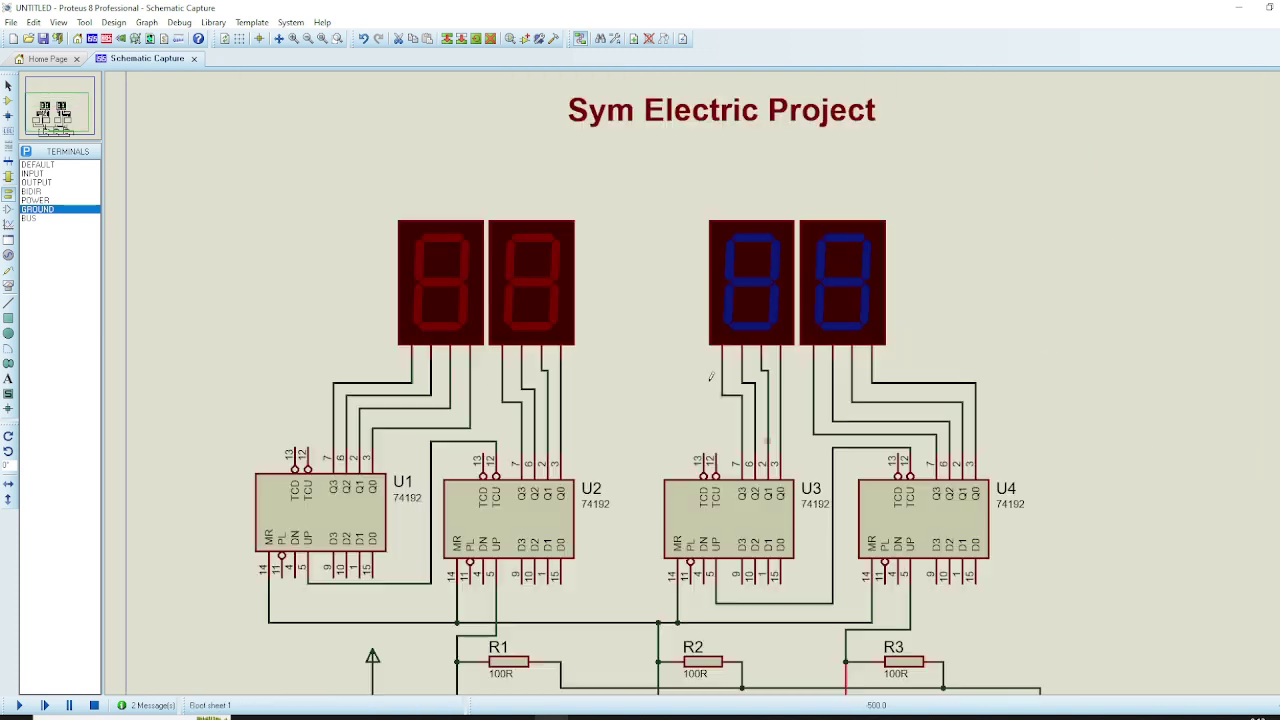
pyautogui.click(8, 379)
pyautogui.click(440, 172)
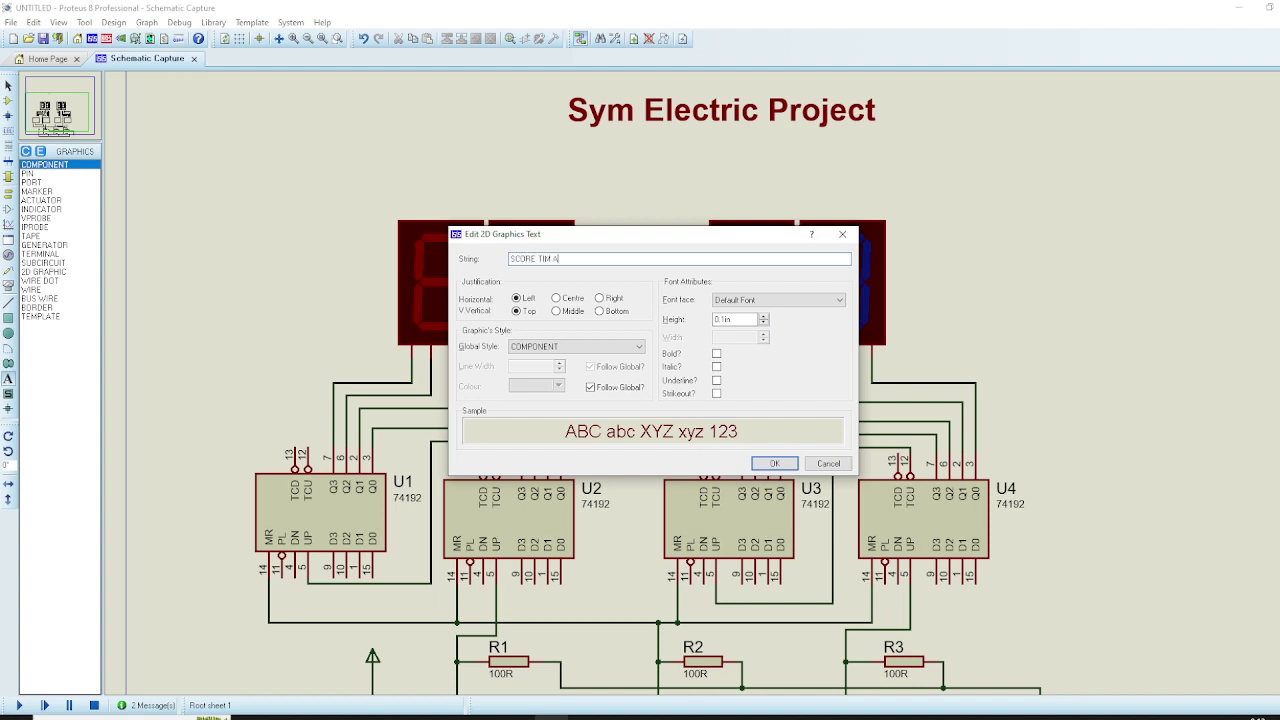
pyautogui.press('Return')
# Make the SCORE TIM A text bold and increase its height.
pyautogui.rightClick(498, 180)
pyautogui.click(570, 194)
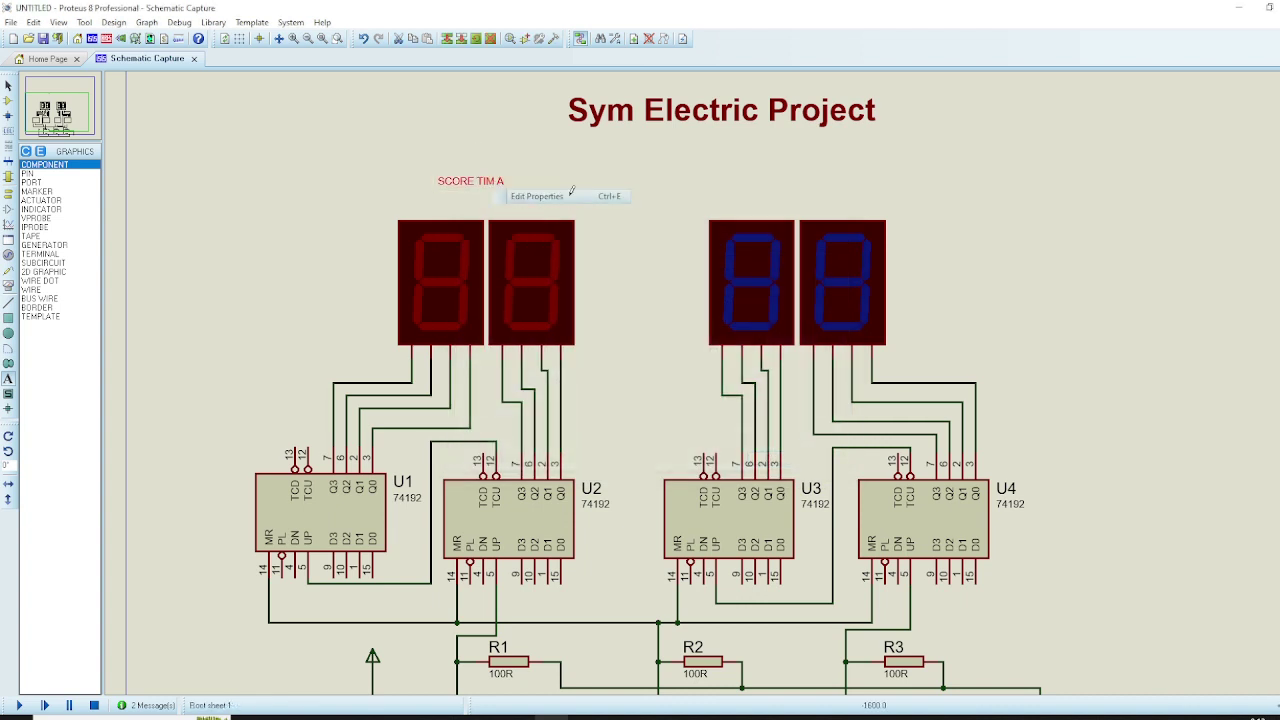
pyautogui.click(716, 354)
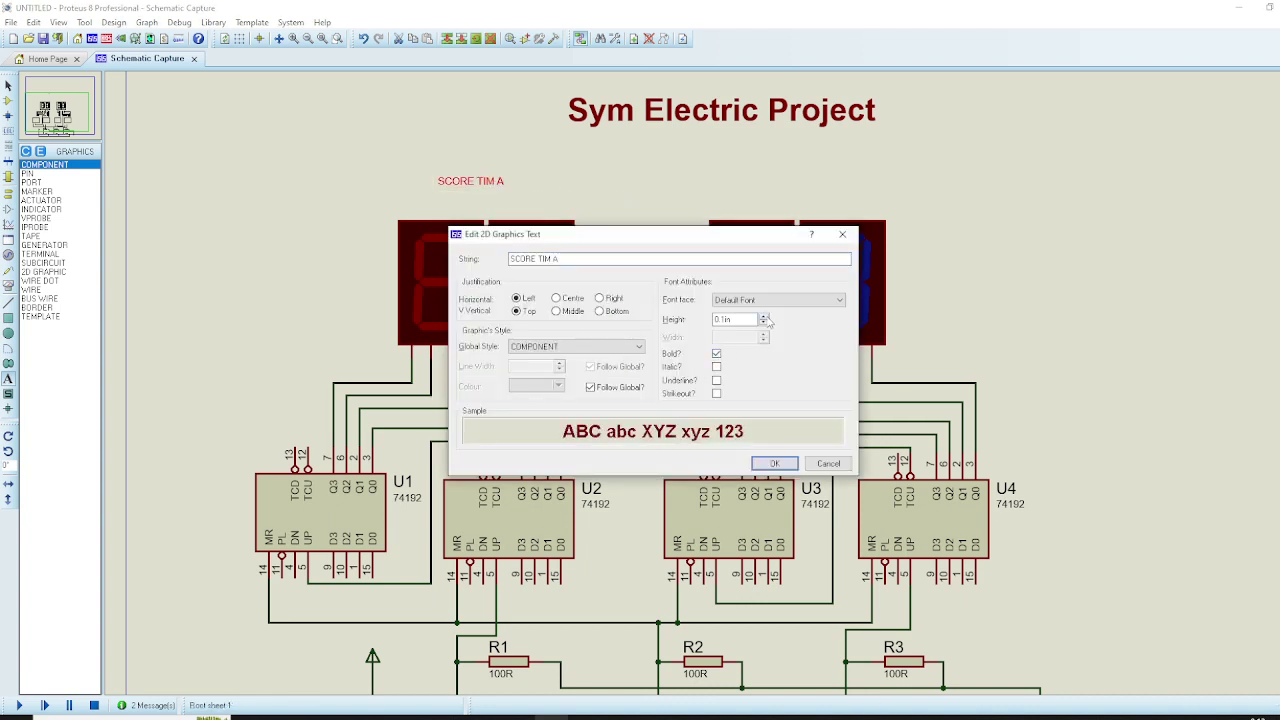
pyautogui.click(775, 463)
# Move the SCORE TIM A text down and slightly left, closer to the red displays.
pyautogui.rightClick(500, 172)
pyautogui.click(540, 179)
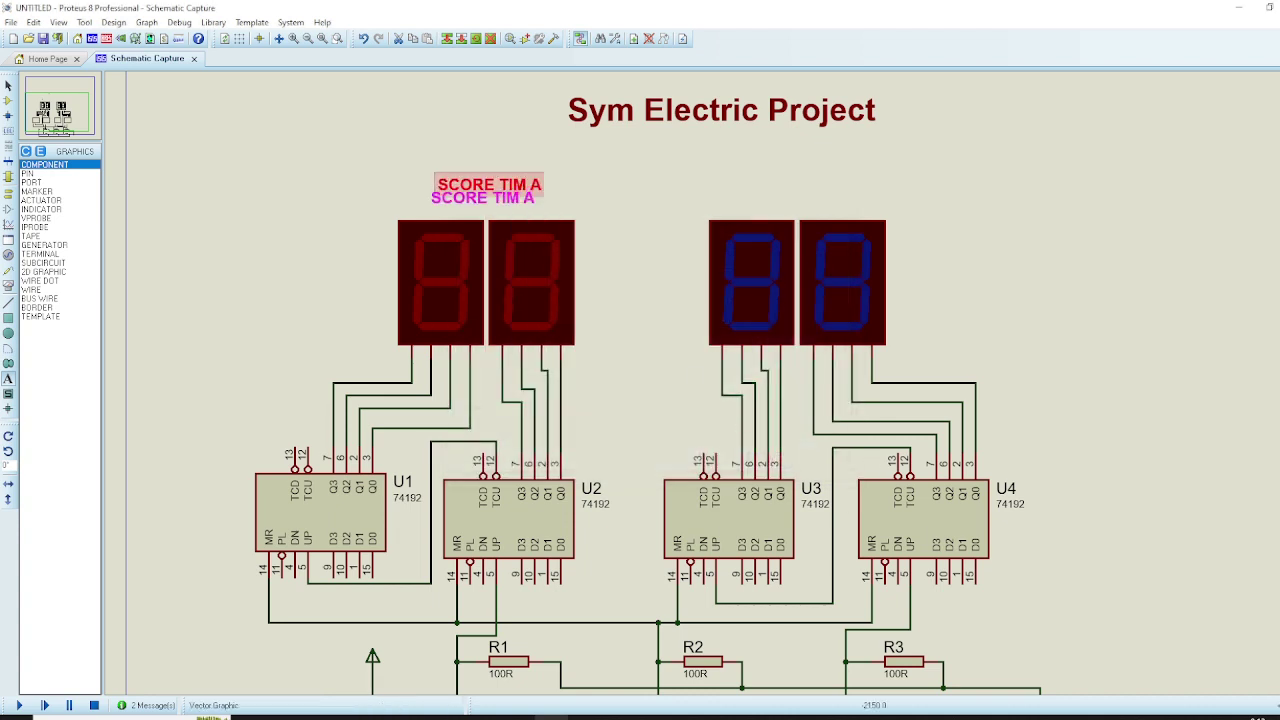
pyautogui.click(507, 196)
# Copy the SCORE TIM A text above the blue displays and change the copy's string to SCORE TIM B.
pyautogui.click(447, 38)
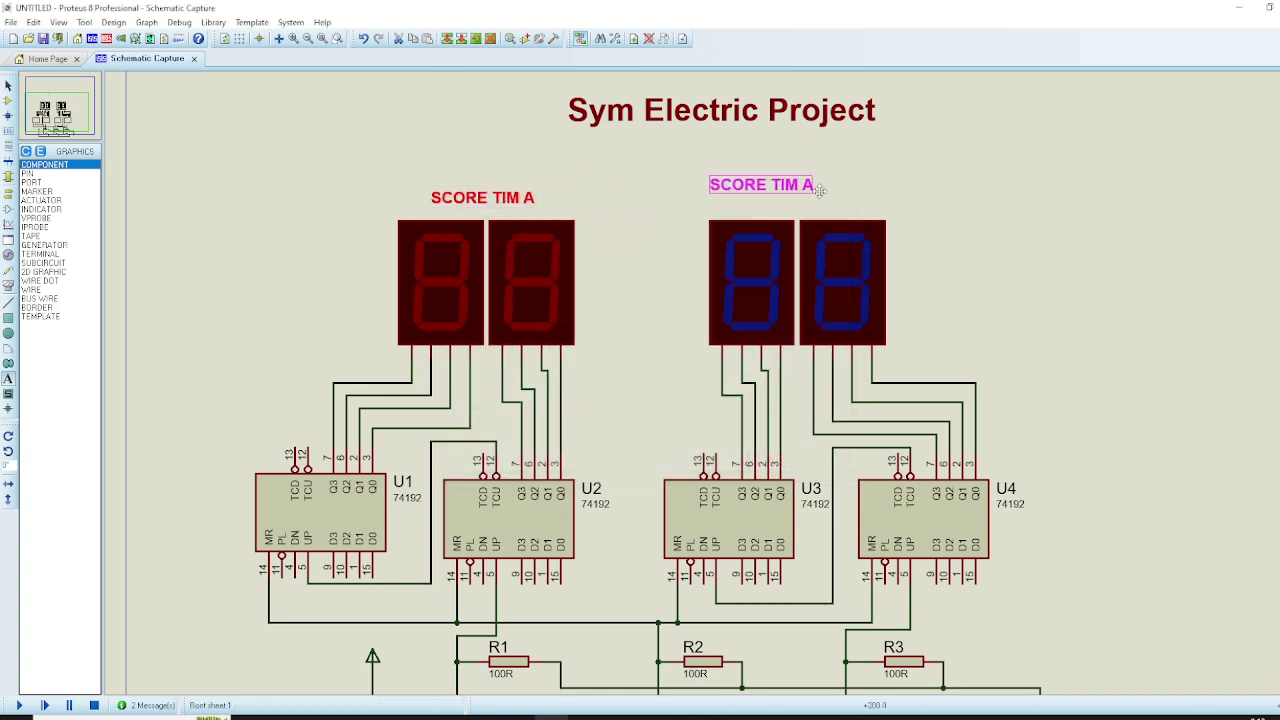
pyautogui.click(842, 207)
pyautogui.rightClick(830, 208)
pyautogui.rightClick(828, 199)
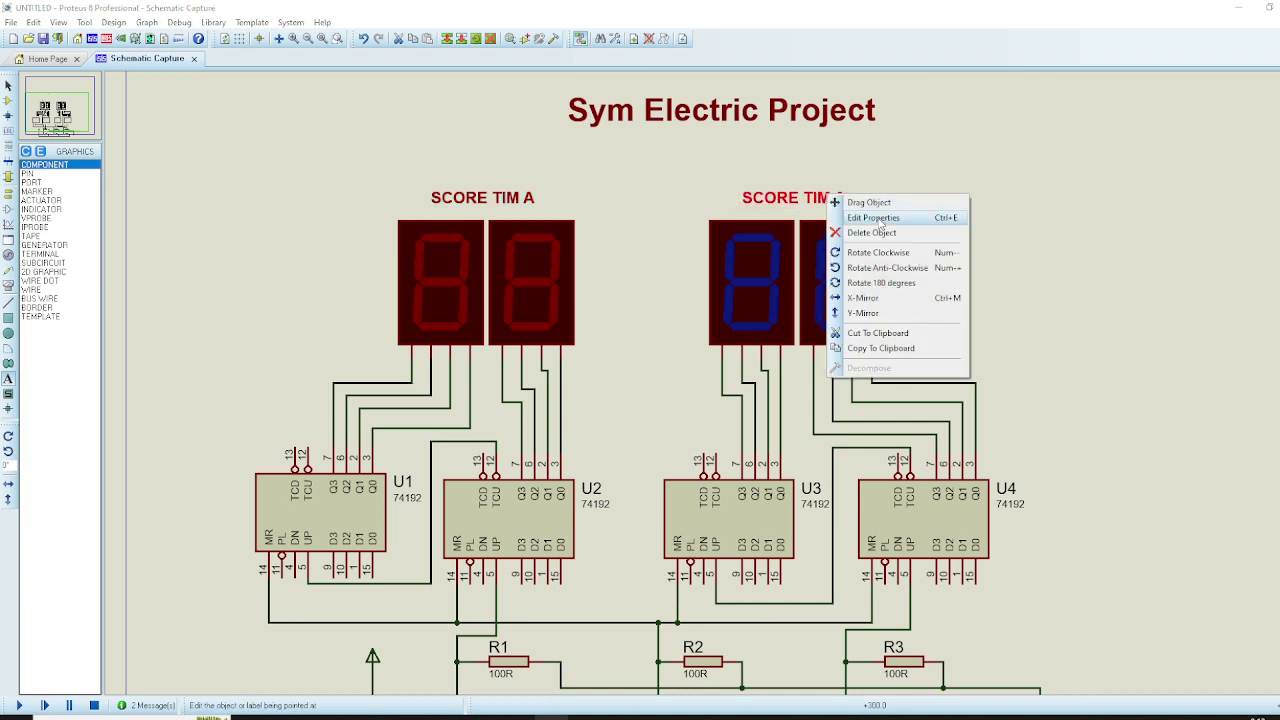
pyautogui.click(850, 212)
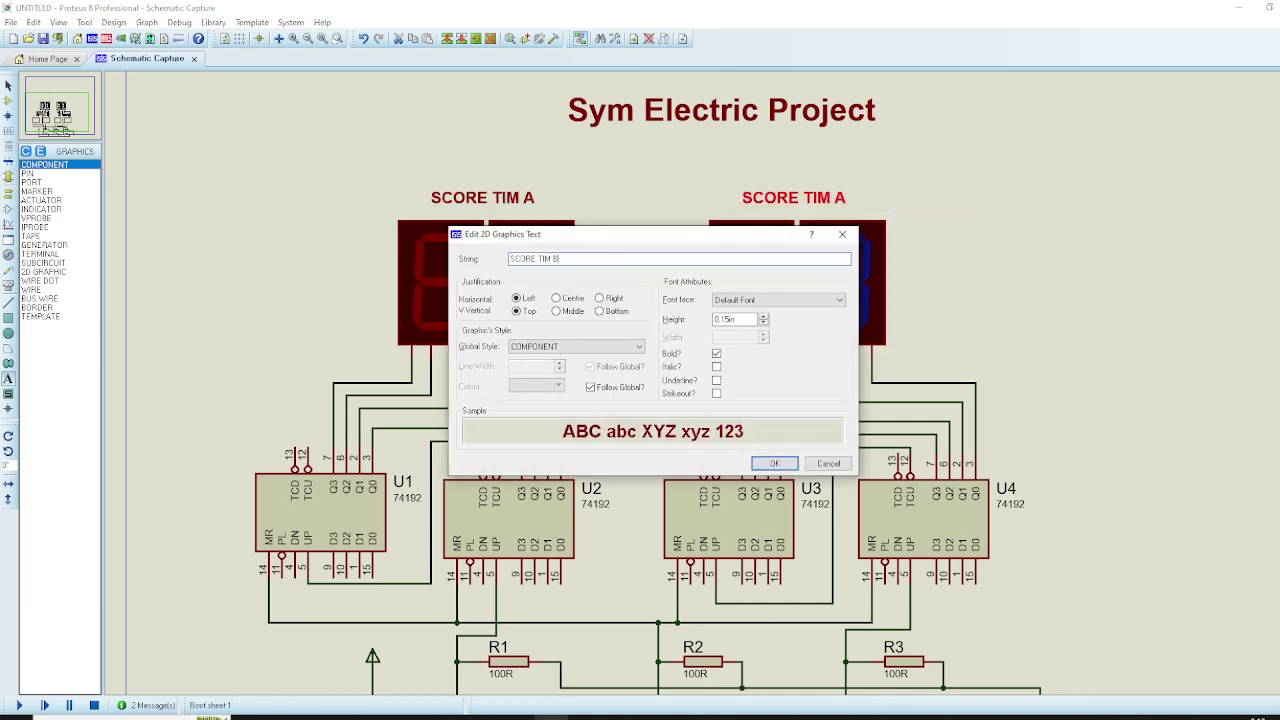
pyautogui.press('Return')
# Move the whole circuit with its title and labels up and slightly right so it fits inside the sheet border.
pyautogui.press('F7')
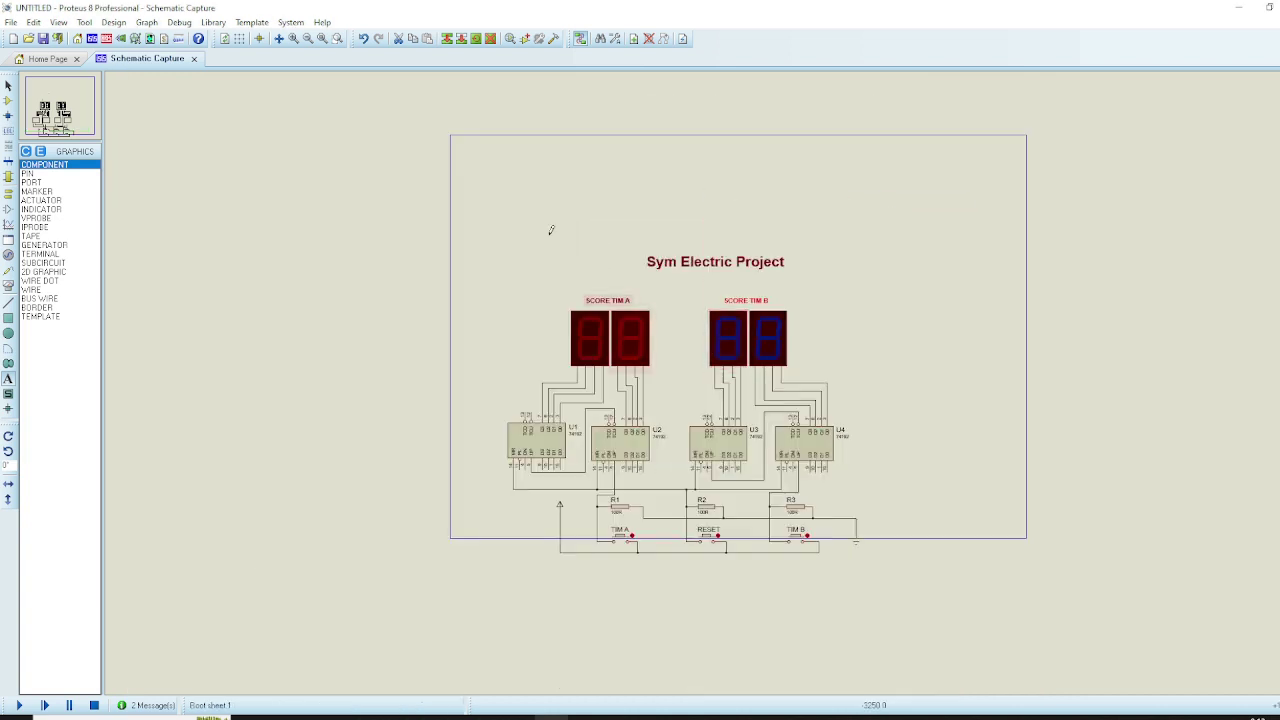
pyautogui.click(883, 593)
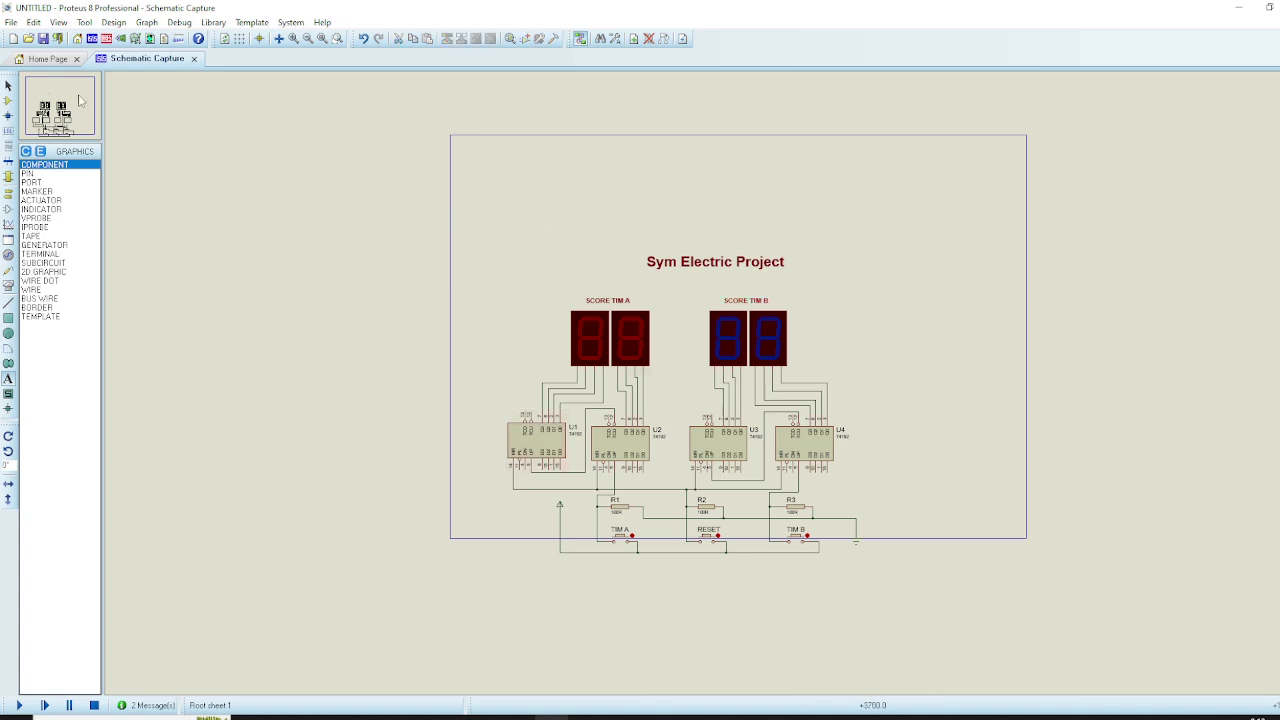
pyautogui.click(8, 85)
pyautogui.moveTo(437, 199); pyautogui.dragTo(948, 621)
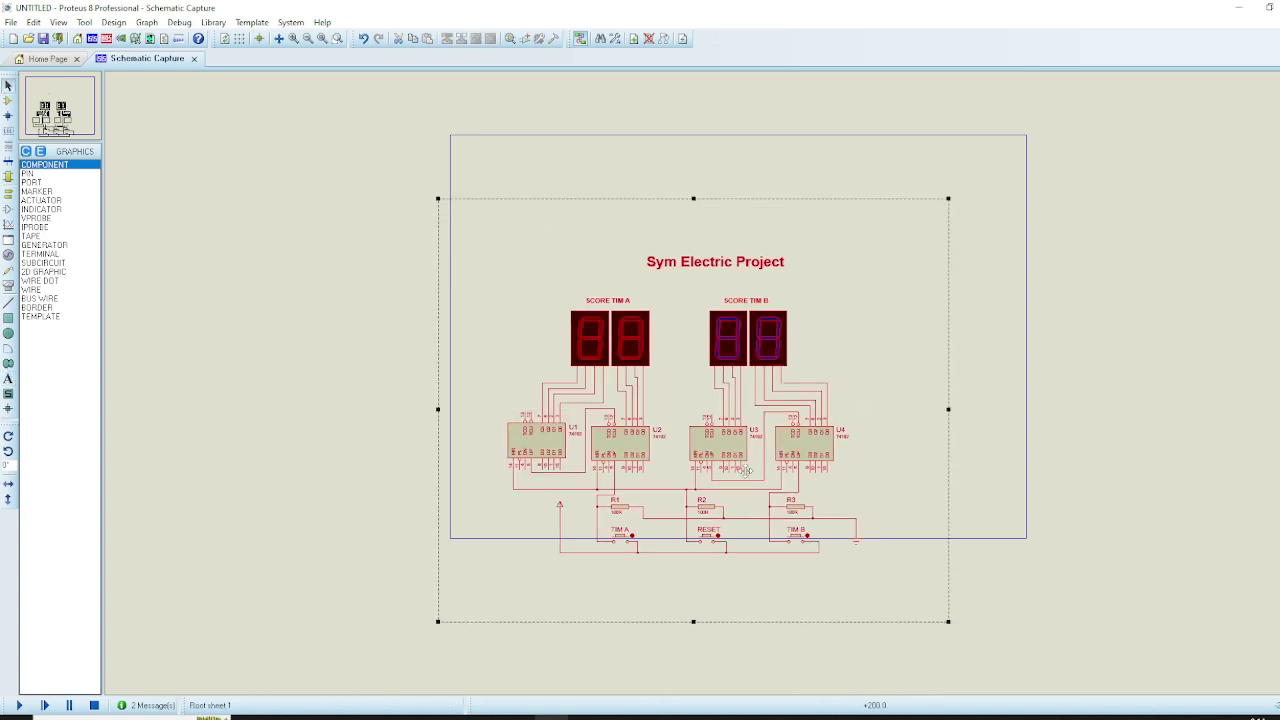
pyautogui.moveTo(741, 465); pyautogui.dragTo(790, 353)
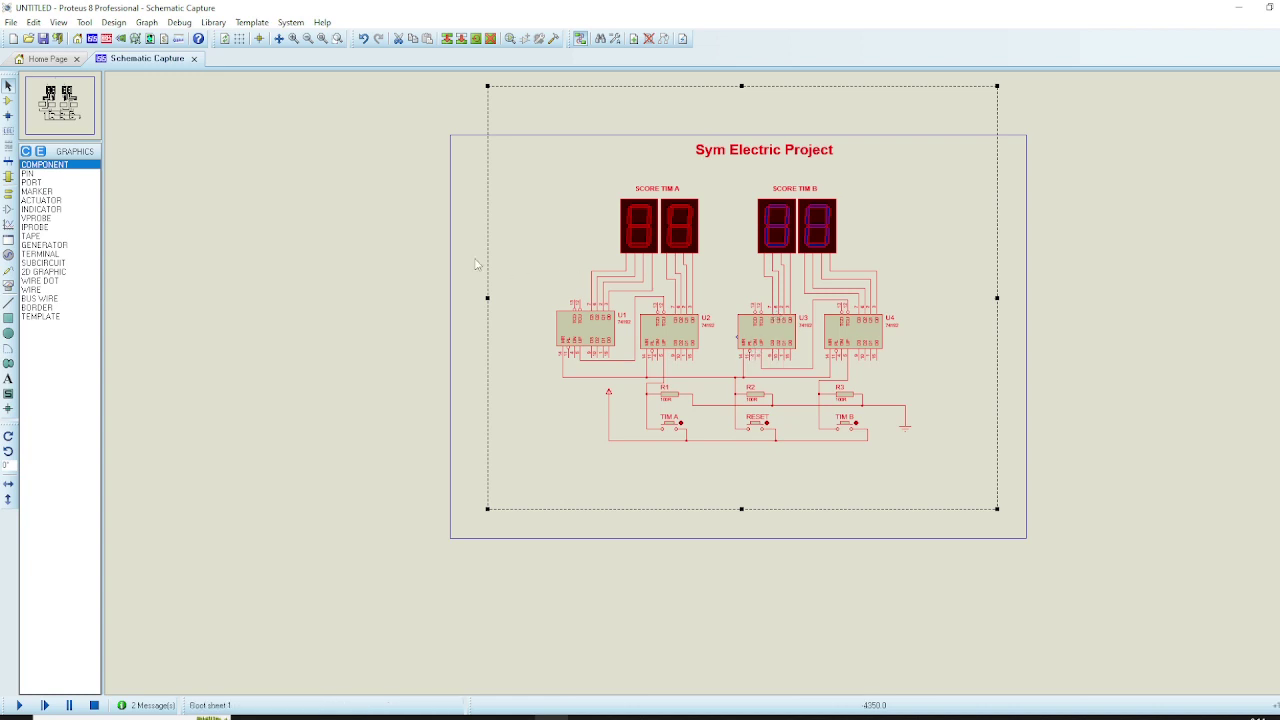
pyautogui.click(431, 252)
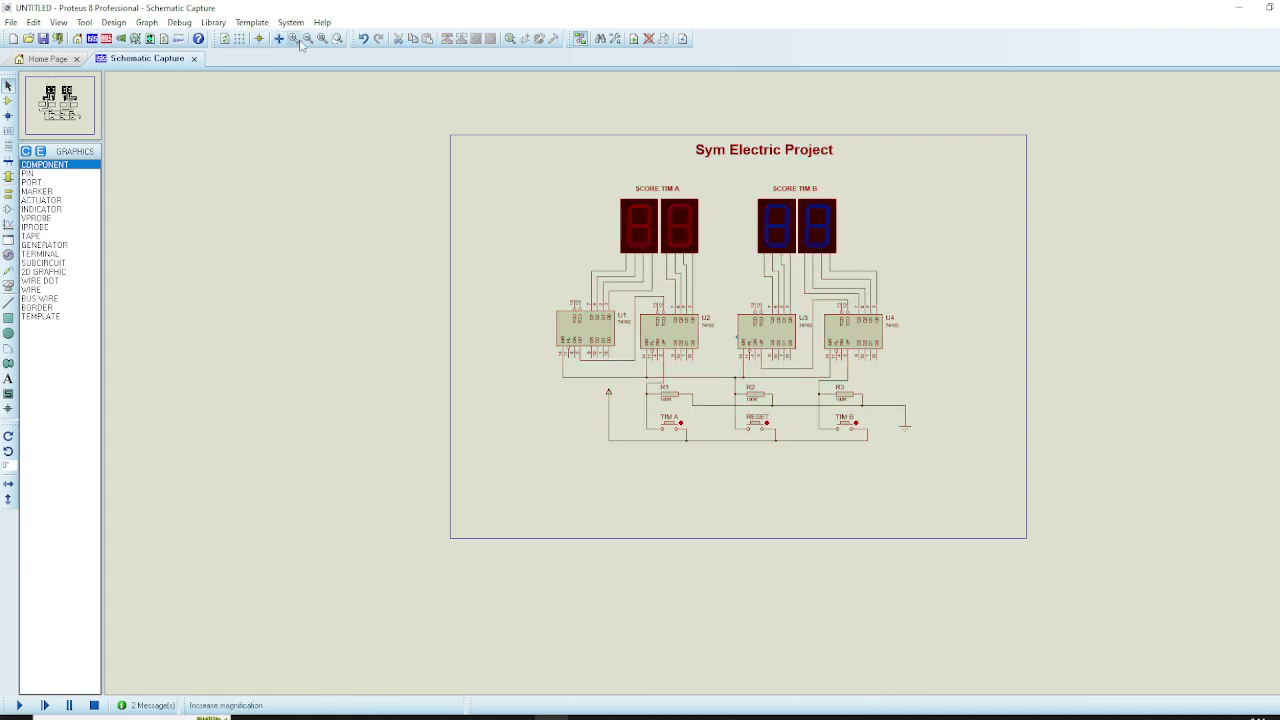
# Fit the circuit in view, start the simulation and add three points to team A with its push button.
pyautogui.click(337, 38)
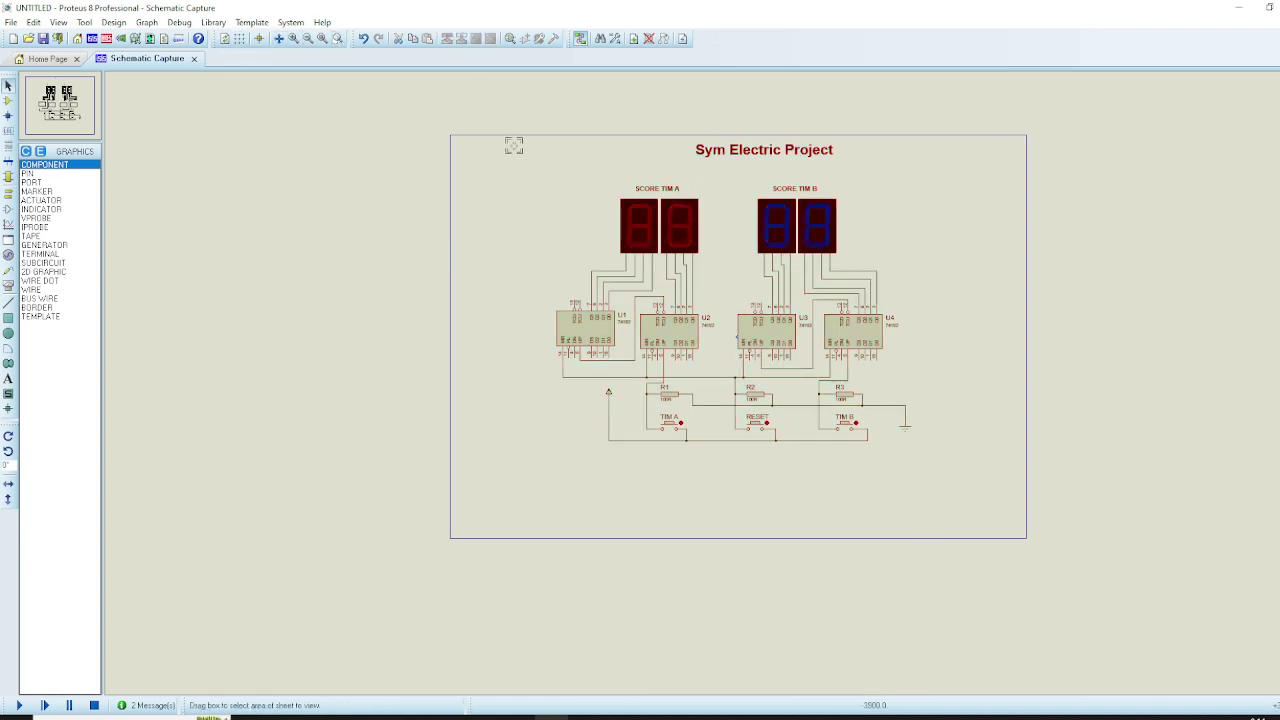
pyautogui.moveTo(485, 137); pyautogui.dragTo(1024, 486)
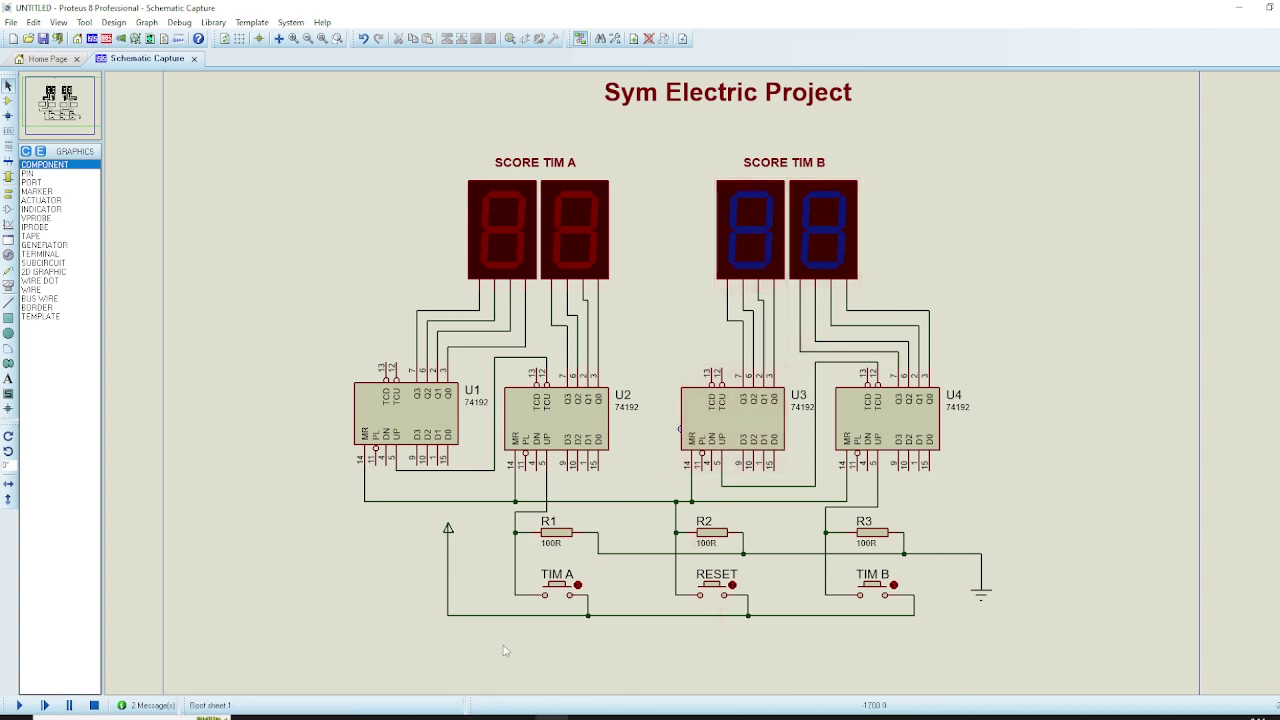
pyautogui.click(18, 705)
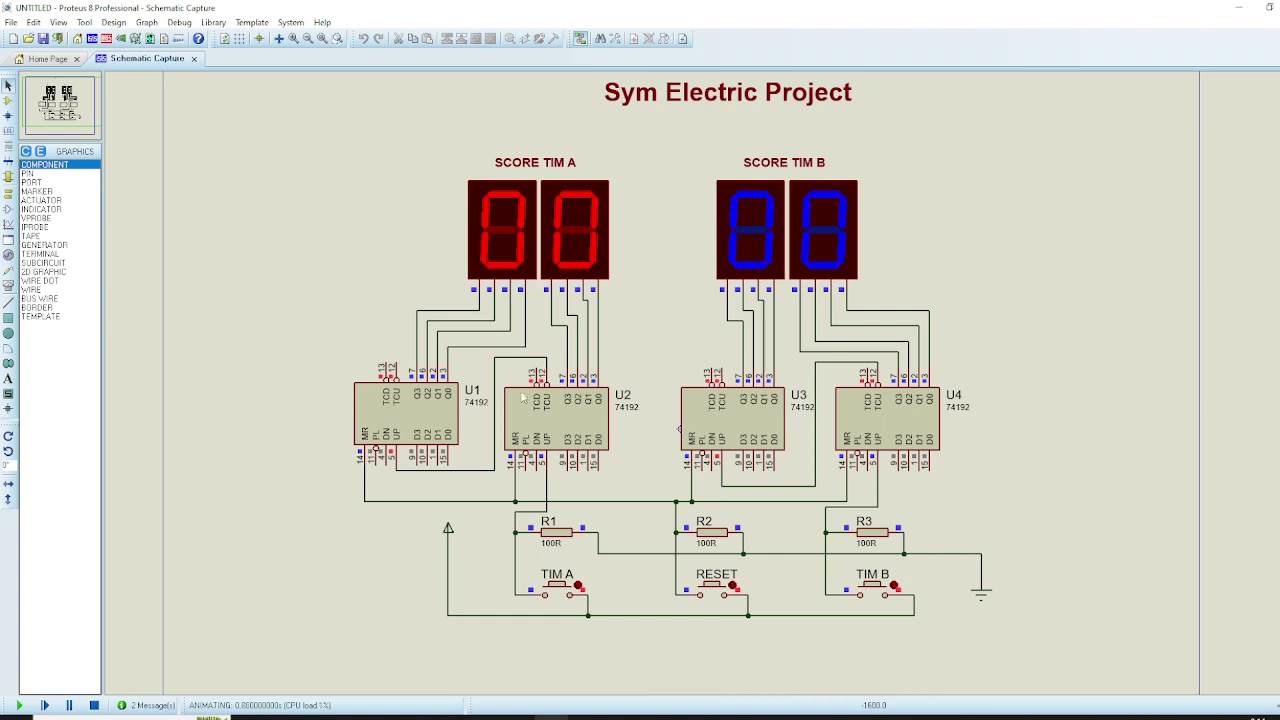
pyautogui.click(566, 592)
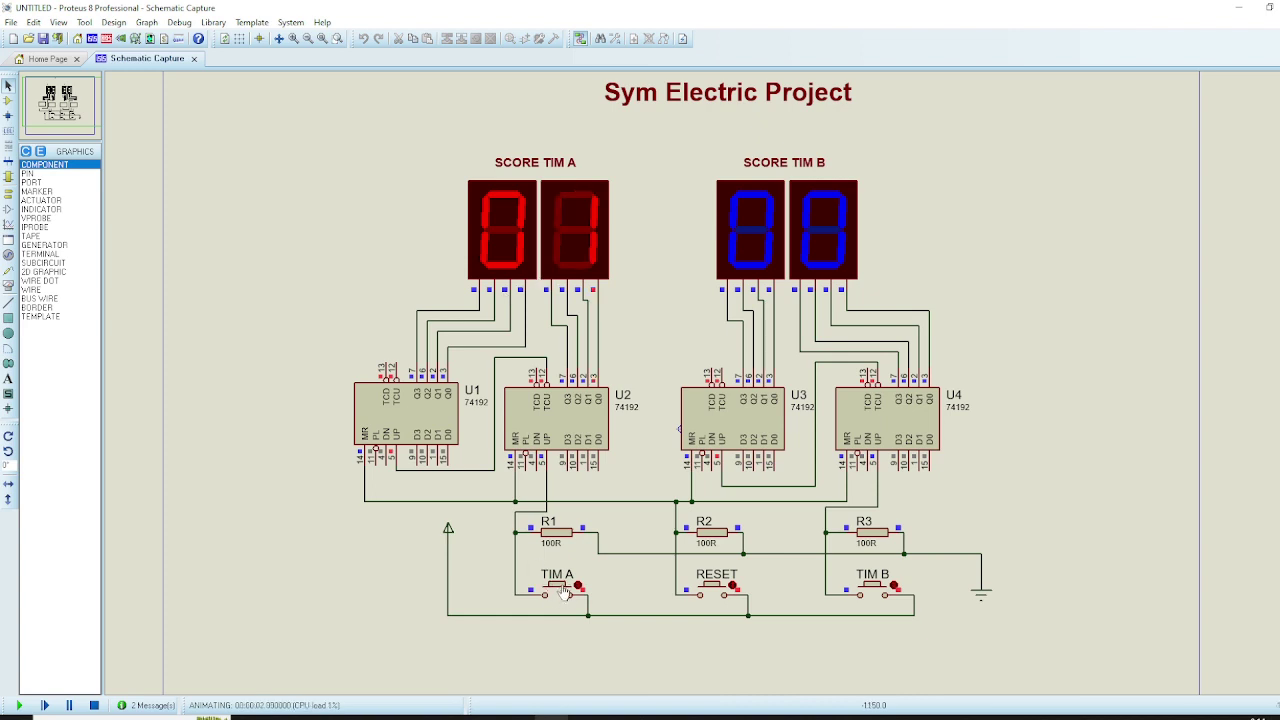
pyautogui.click(566, 592)
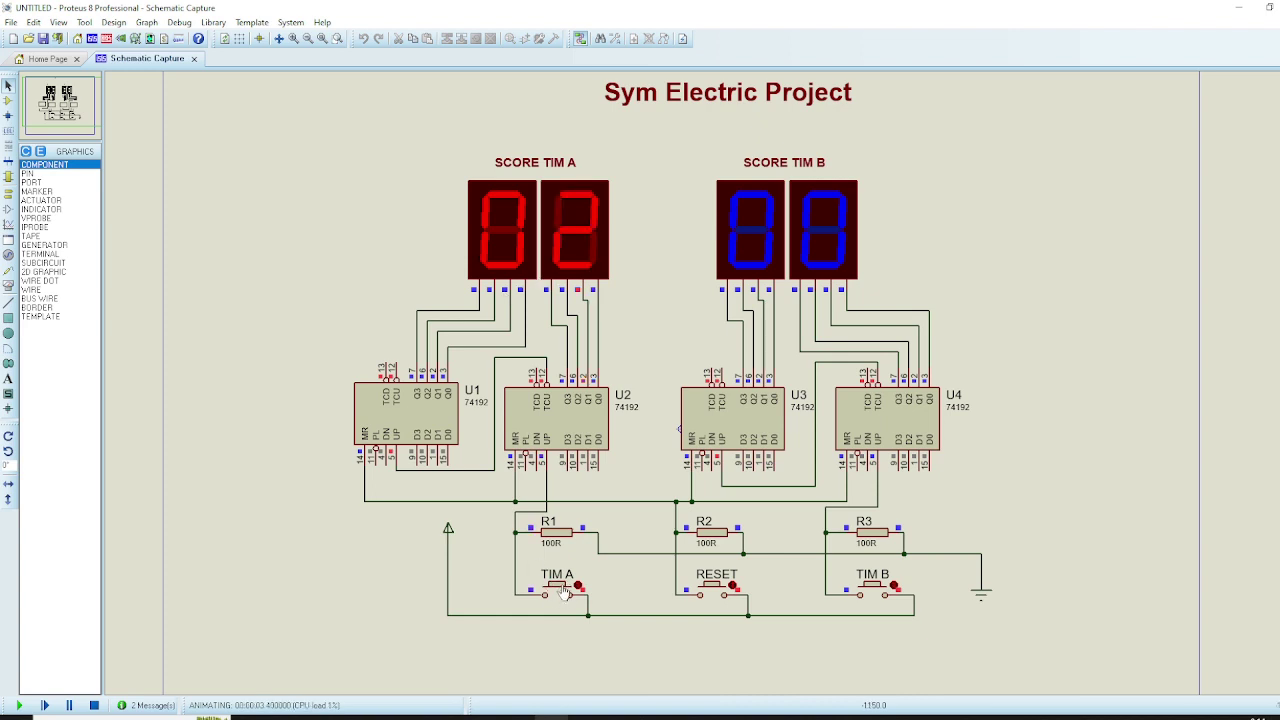
pyautogui.click(566, 592)
# Test the TIM B push button by raising team B's score to 4.
pyautogui.click(868, 586)
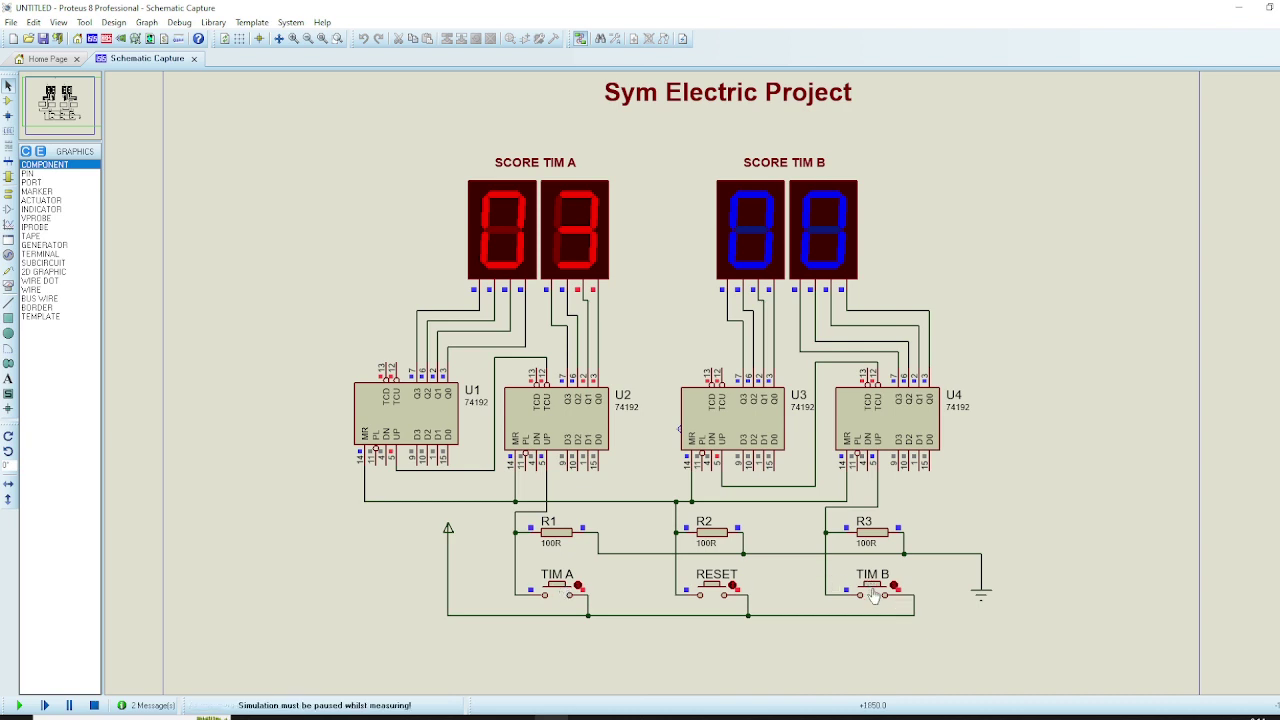
pyautogui.click(873, 594)
pyautogui.click(873, 594)
pyautogui.click(873, 594)
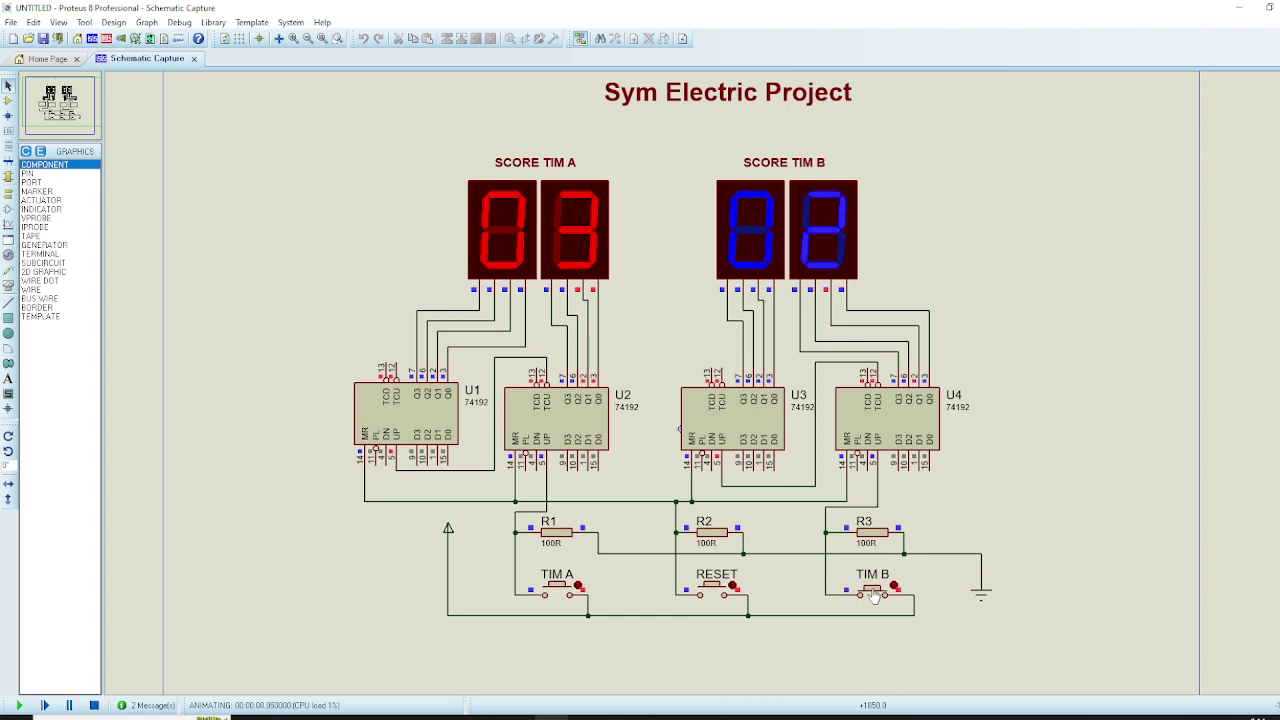
pyautogui.click(873, 594)
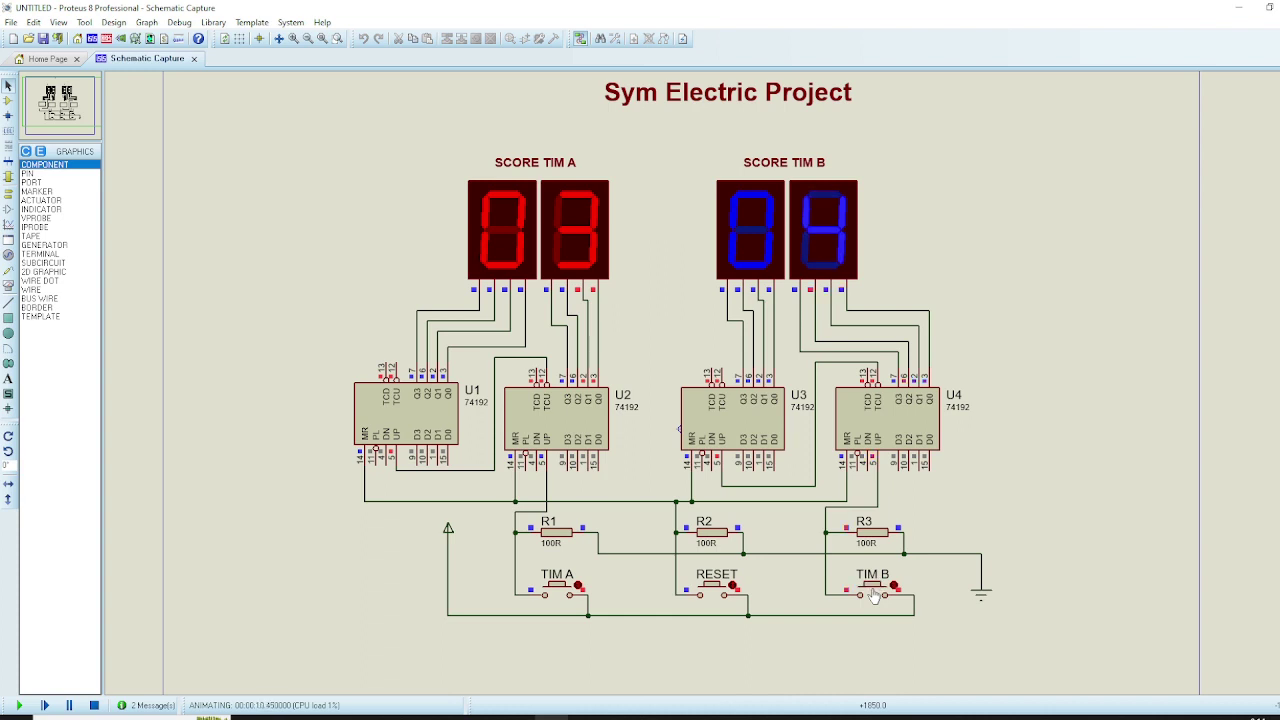
# Test RESET by clearing the scores repeatedly, operating the TIM A and TIM B push buttons between resets.
pyautogui.click(713, 594)
pyautogui.click(557, 592)
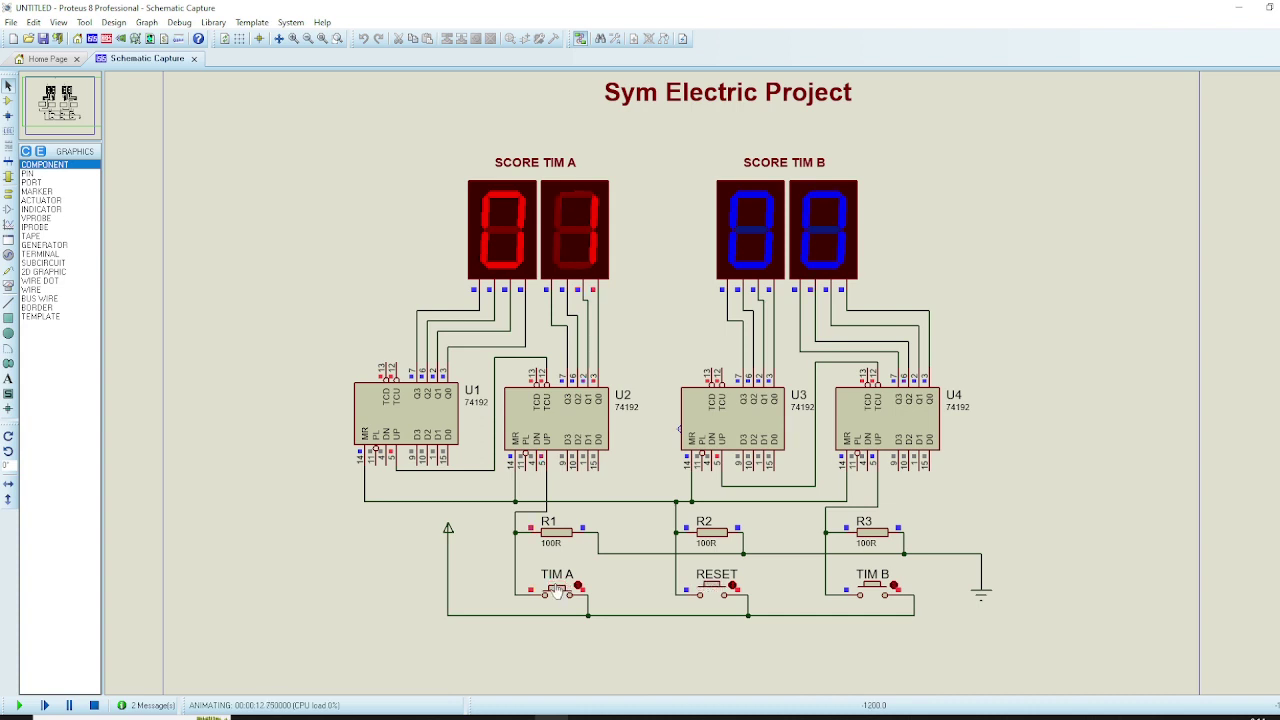
pyautogui.click(713, 594)
pyautogui.click(870, 590)
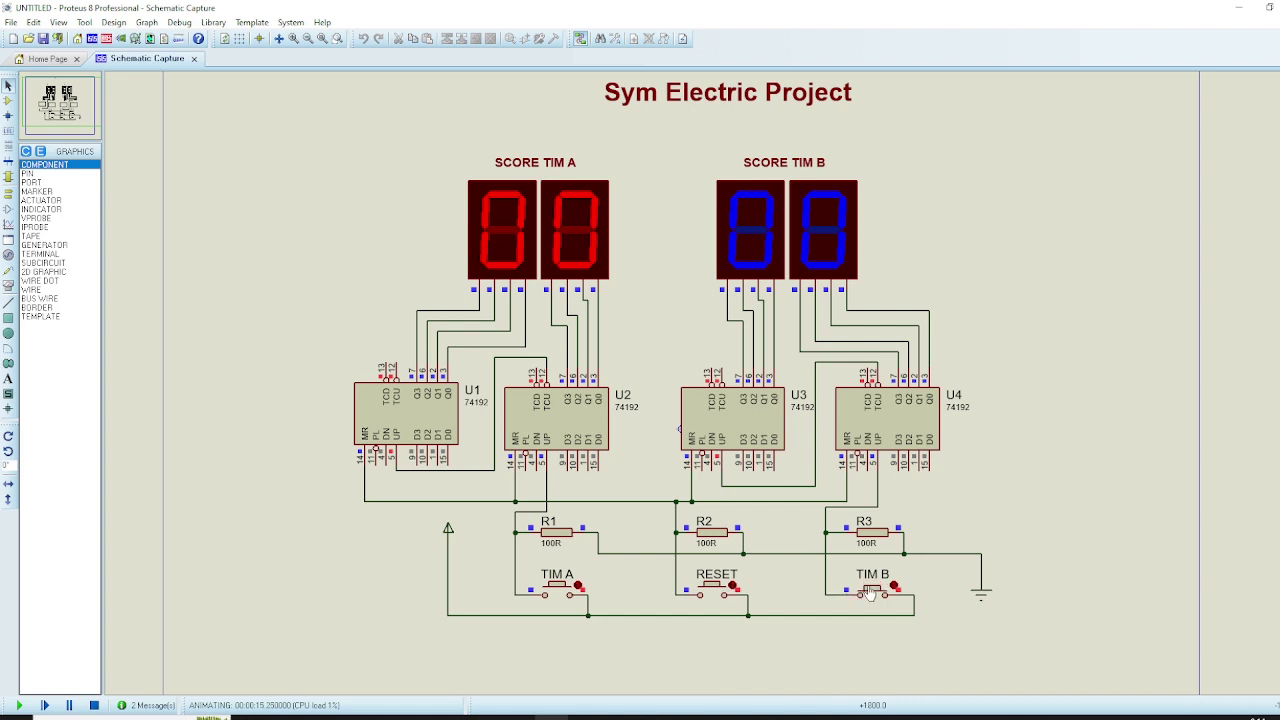
pyautogui.click(713, 594)
# Count team A's score up from zero to 13 to test the carry into the tens digit.
pyautogui.click(563, 594)
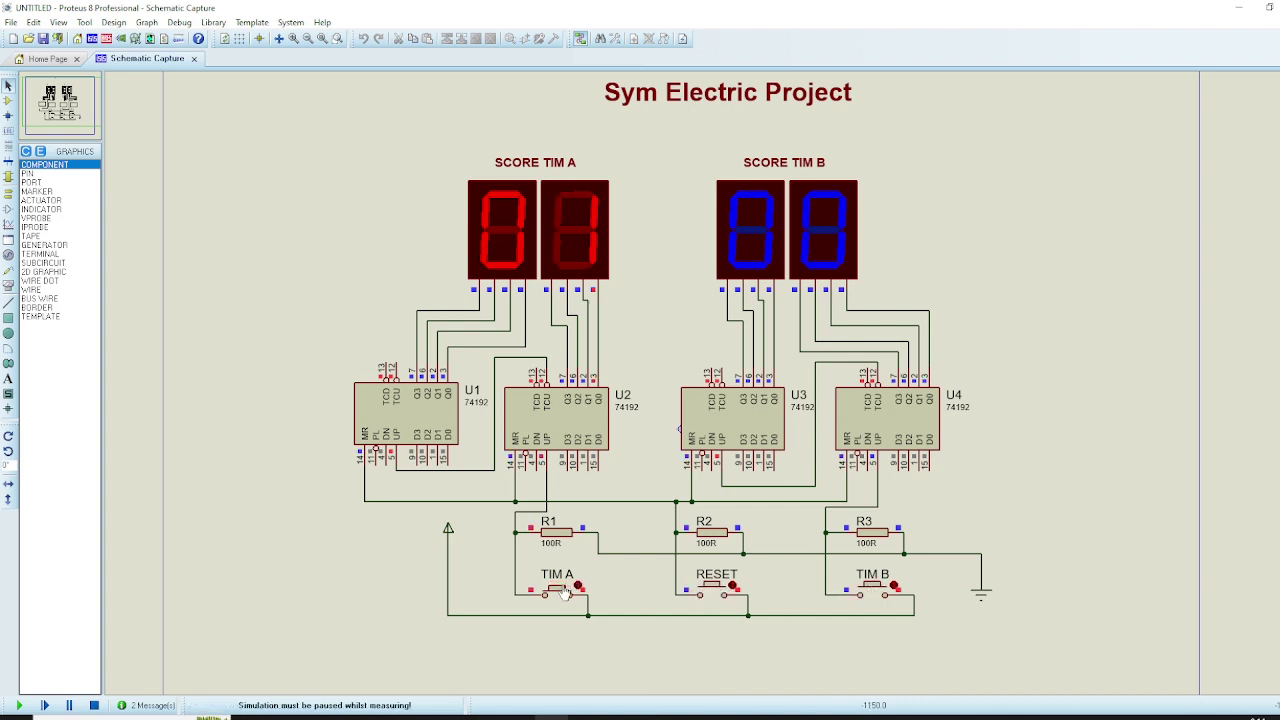
pyautogui.click(565, 594)
pyautogui.click(563, 593)
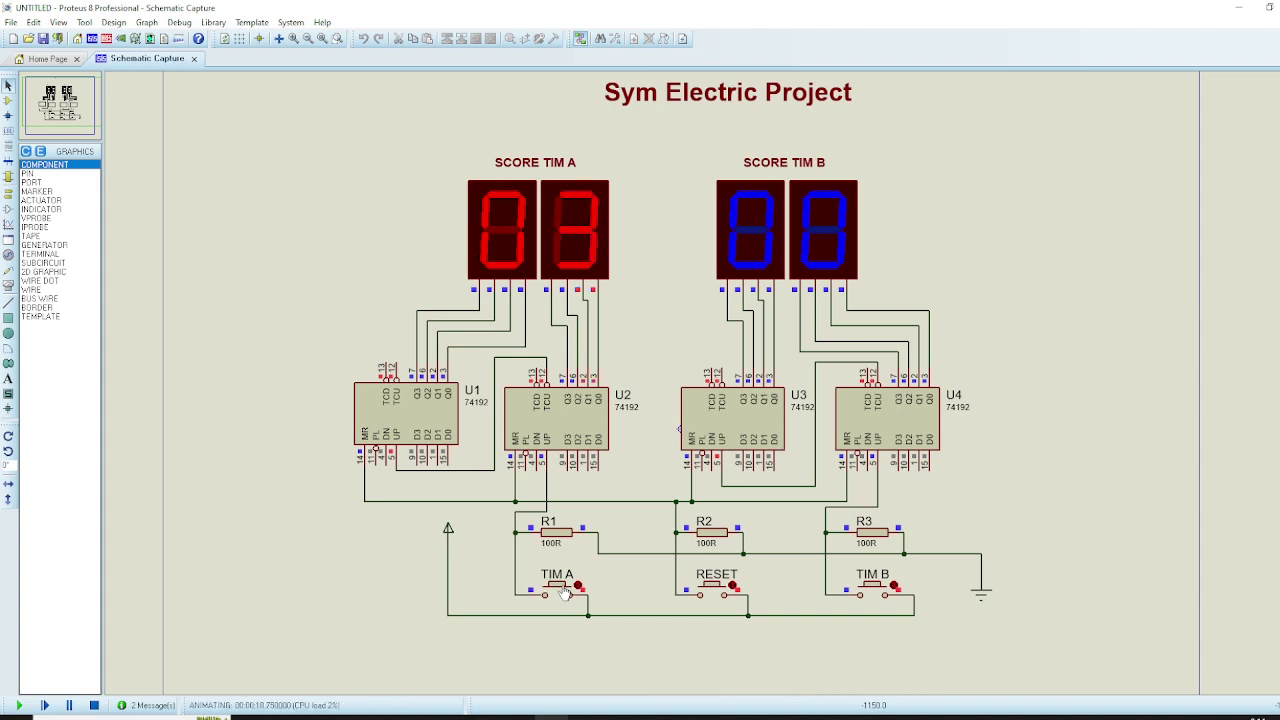
pyautogui.click(563, 593)
pyautogui.click(563, 593)
pyautogui.click(563, 593)
pyautogui.click(563, 593)
pyautogui.click(563, 593)
pyautogui.click(563, 593)
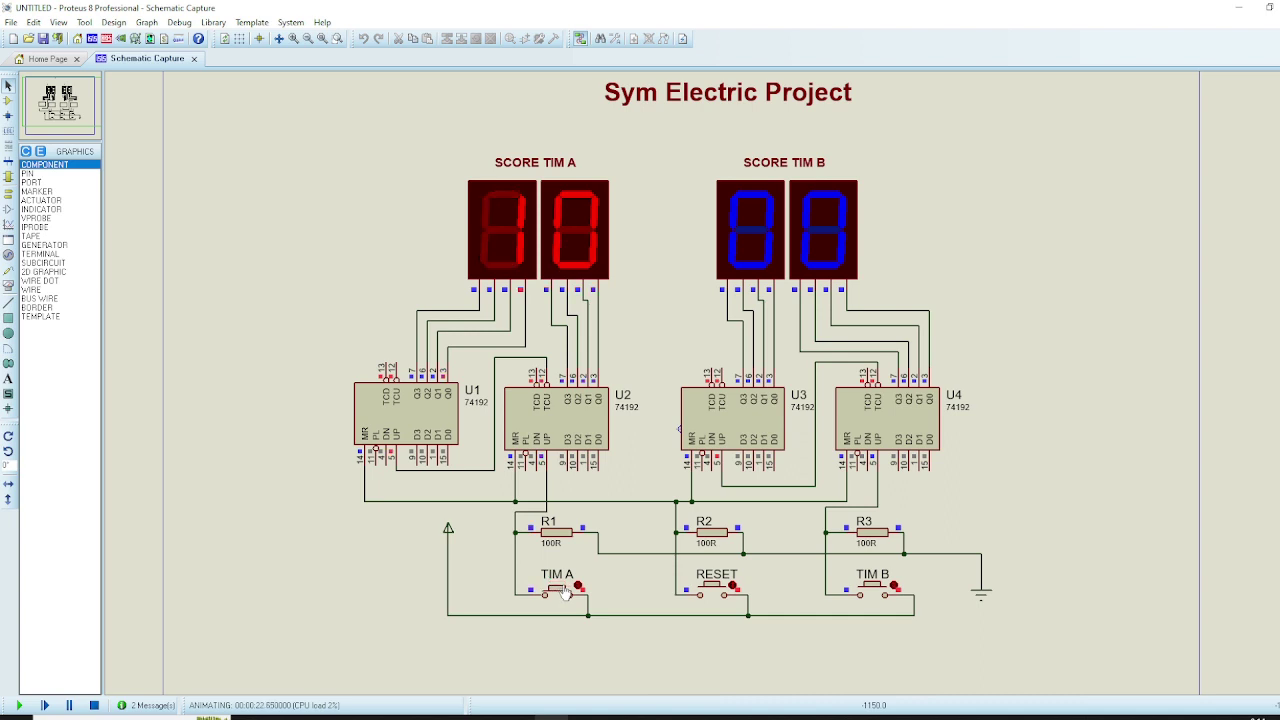
pyautogui.click(563, 593)
pyautogui.click(563, 593)
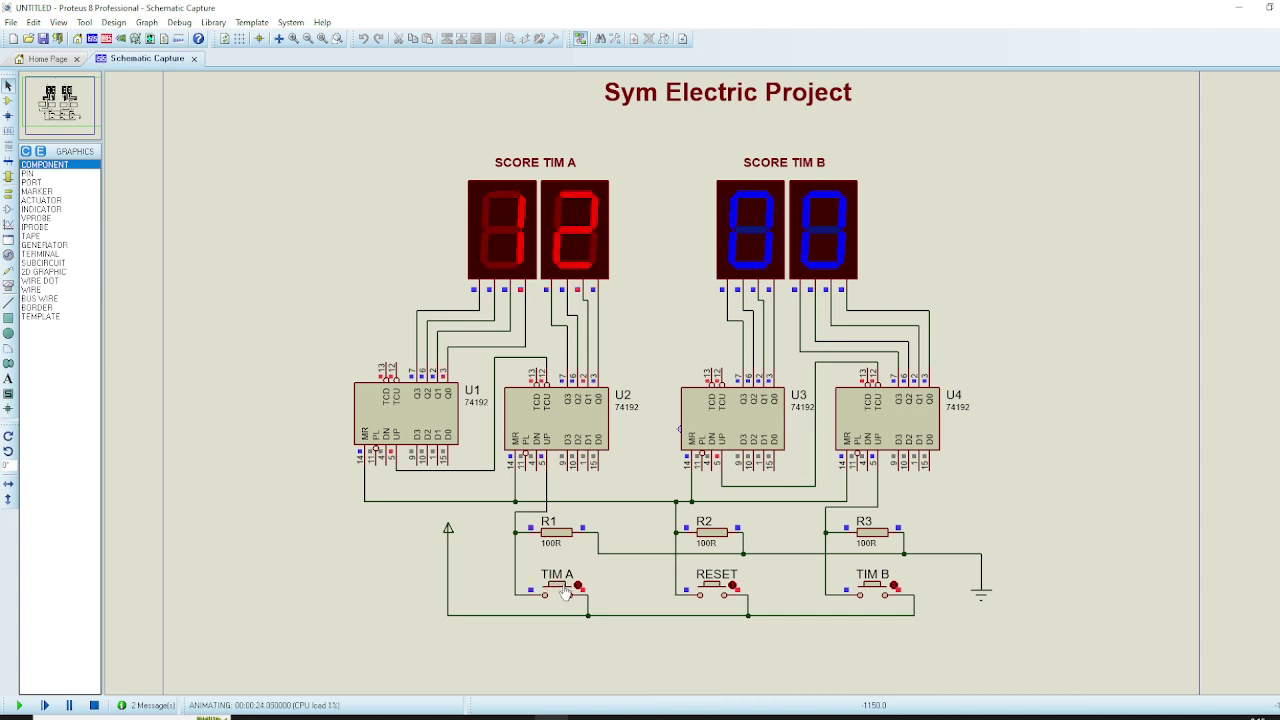
pyautogui.click(565, 593)
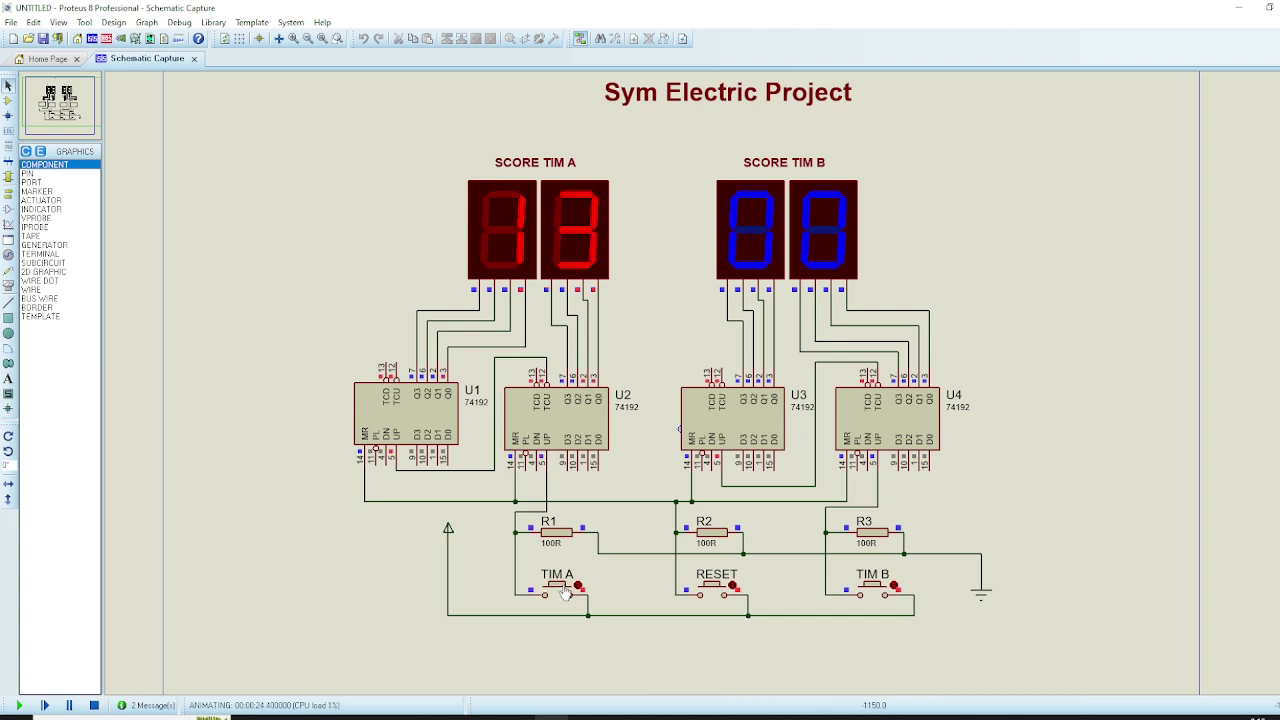
# Reset the scores and count team B up to 12 to test its carry into the tens digit.
pyautogui.click(716, 593)
pyautogui.click(870, 593)
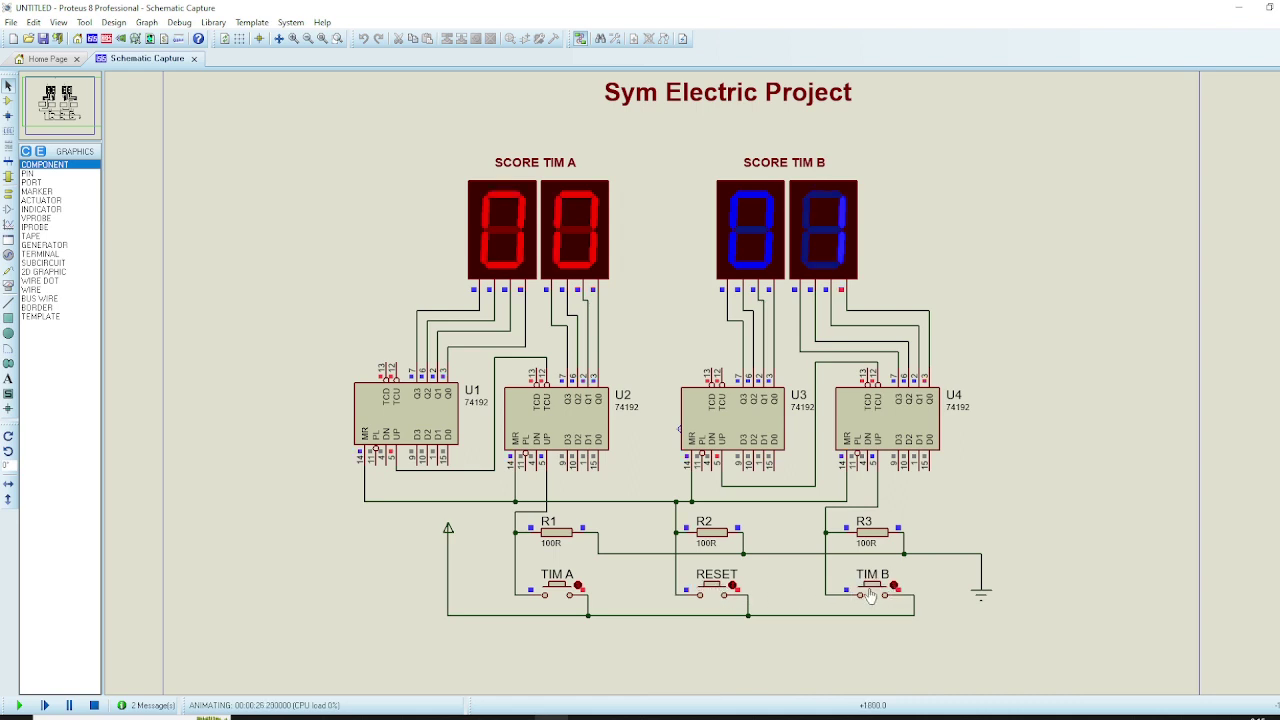
pyautogui.click(870, 593)
pyautogui.click(870, 593)
pyautogui.click(870, 593)
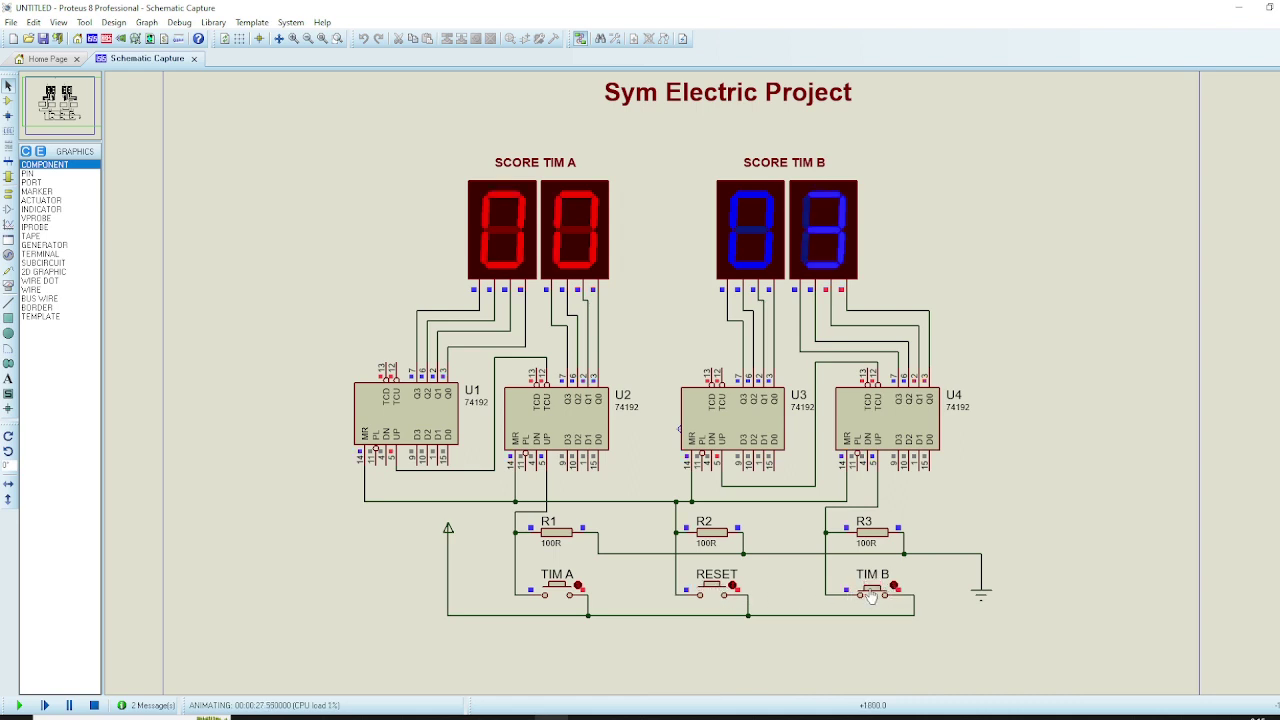
pyautogui.click(870, 593)
pyautogui.click(870, 593)
pyautogui.click(870, 593)
pyautogui.click(870, 593)
pyautogui.click(870, 593)
pyautogui.click(870, 593)
pyautogui.click(870, 593)
pyautogui.click(870, 593)
pyautogui.click(870, 593)
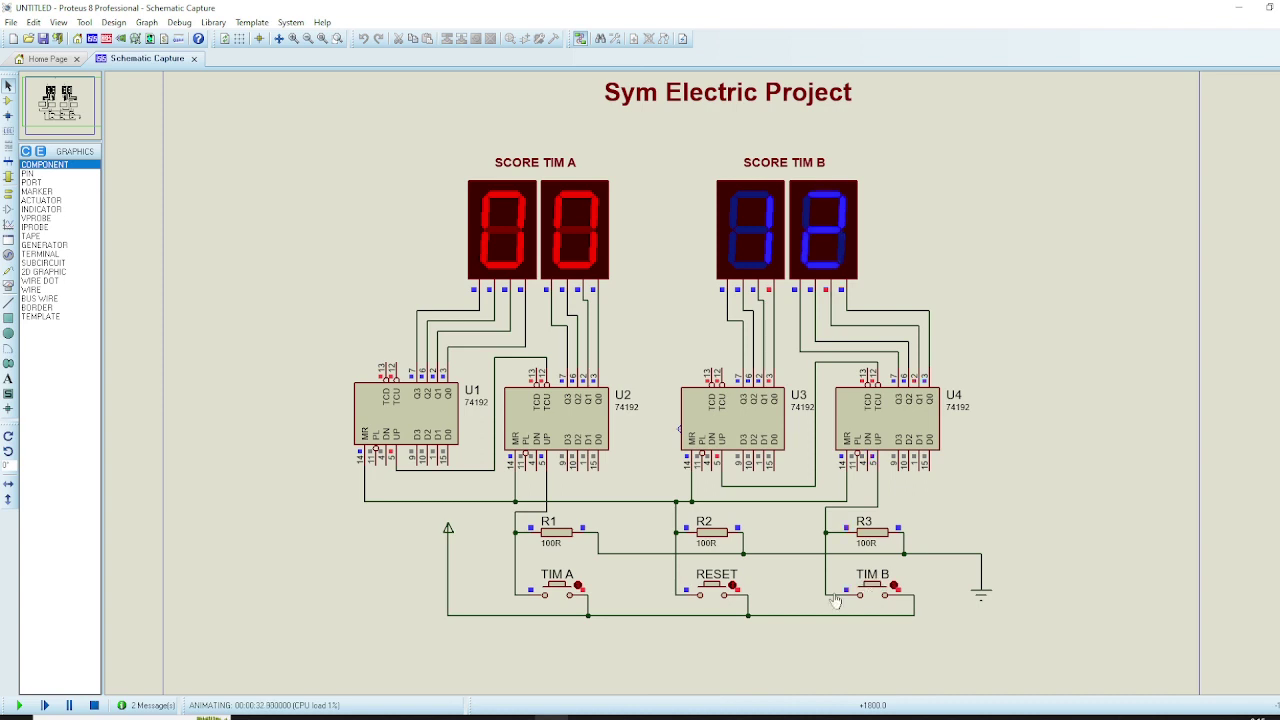
# Reset the scoreboard once more and add points to team A and team B with their push buttons.
pyautogui.click(709, 589)
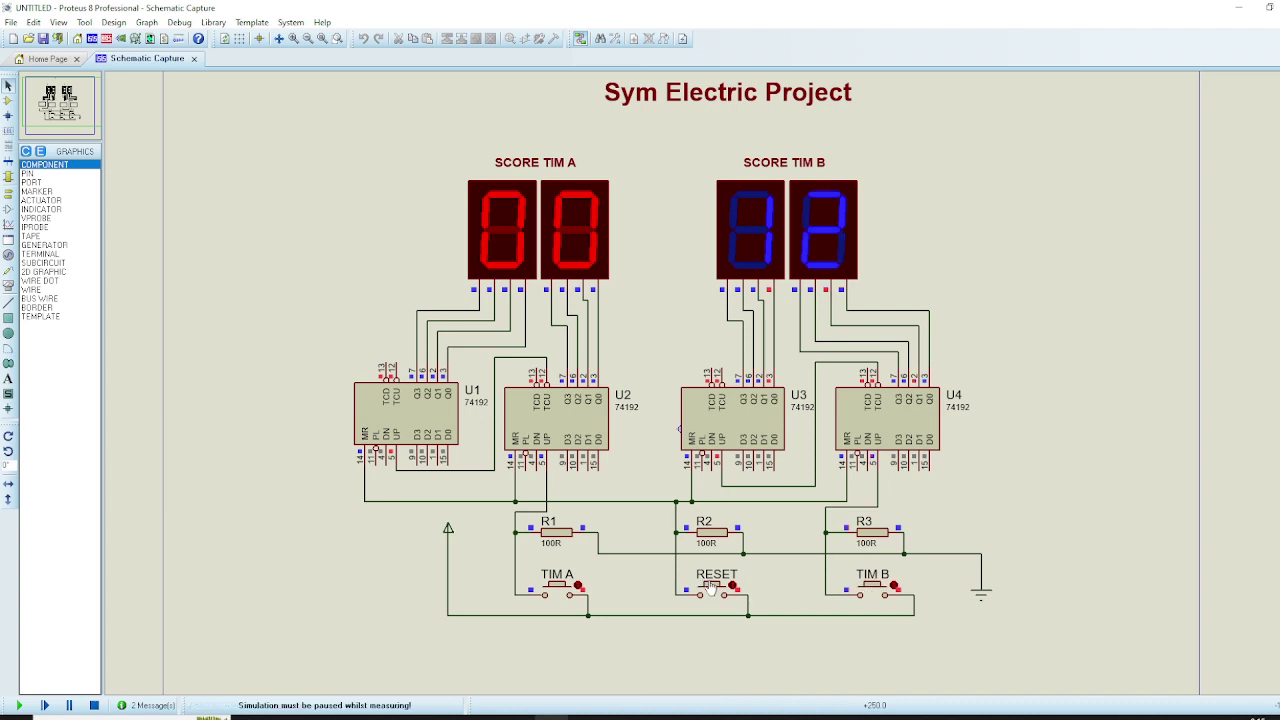
pyautogui.click(714, 589)
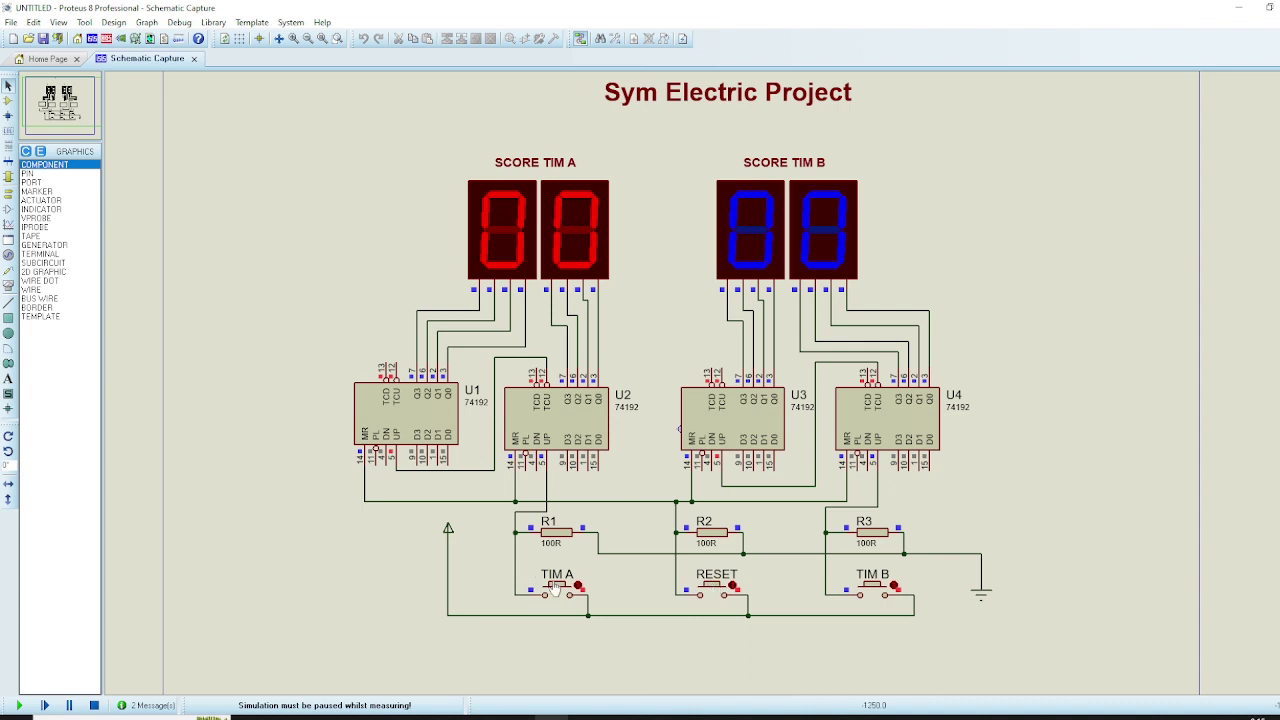
pyautogui.click(558, 590)
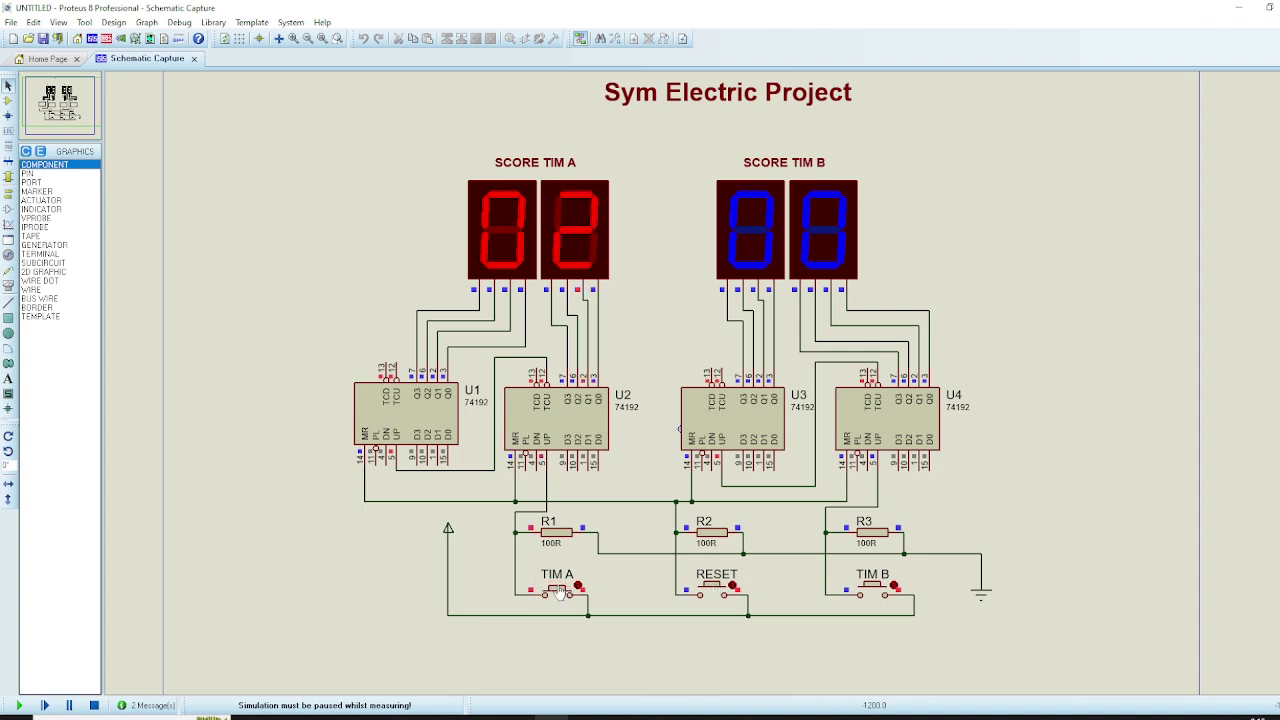
pyautogui.click(874, 590)
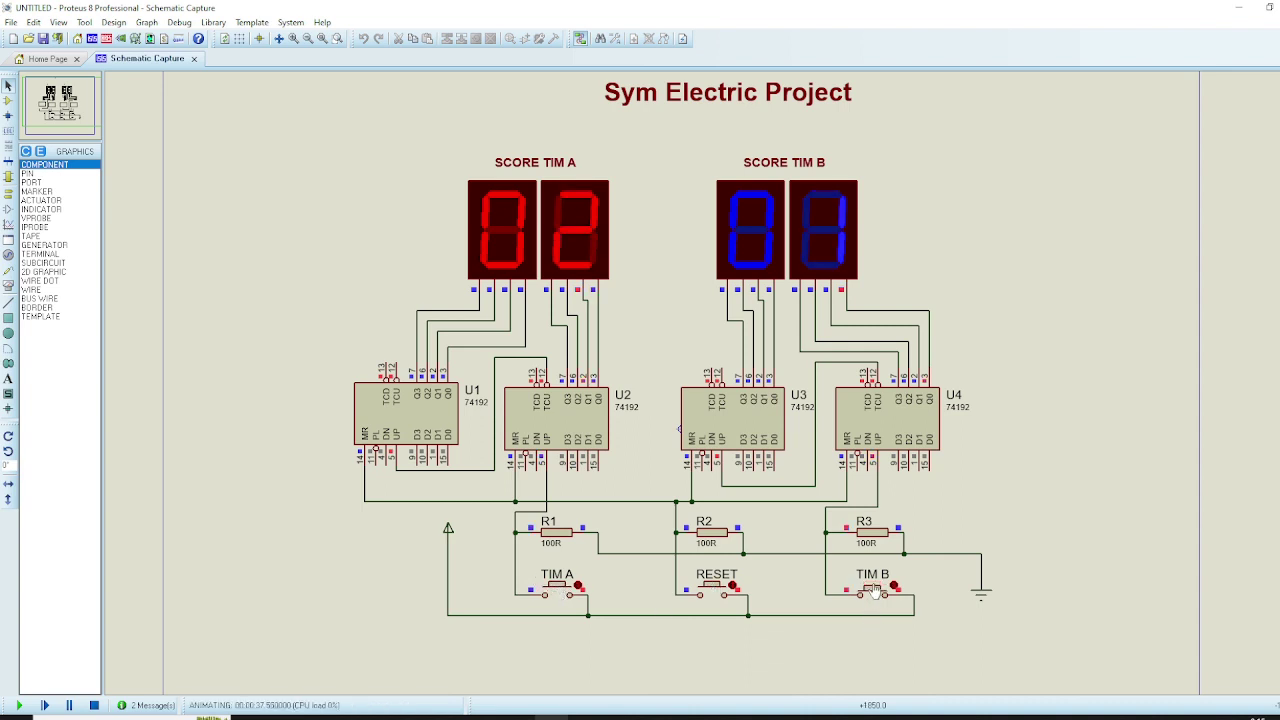
pyautogui.click(874, 590)
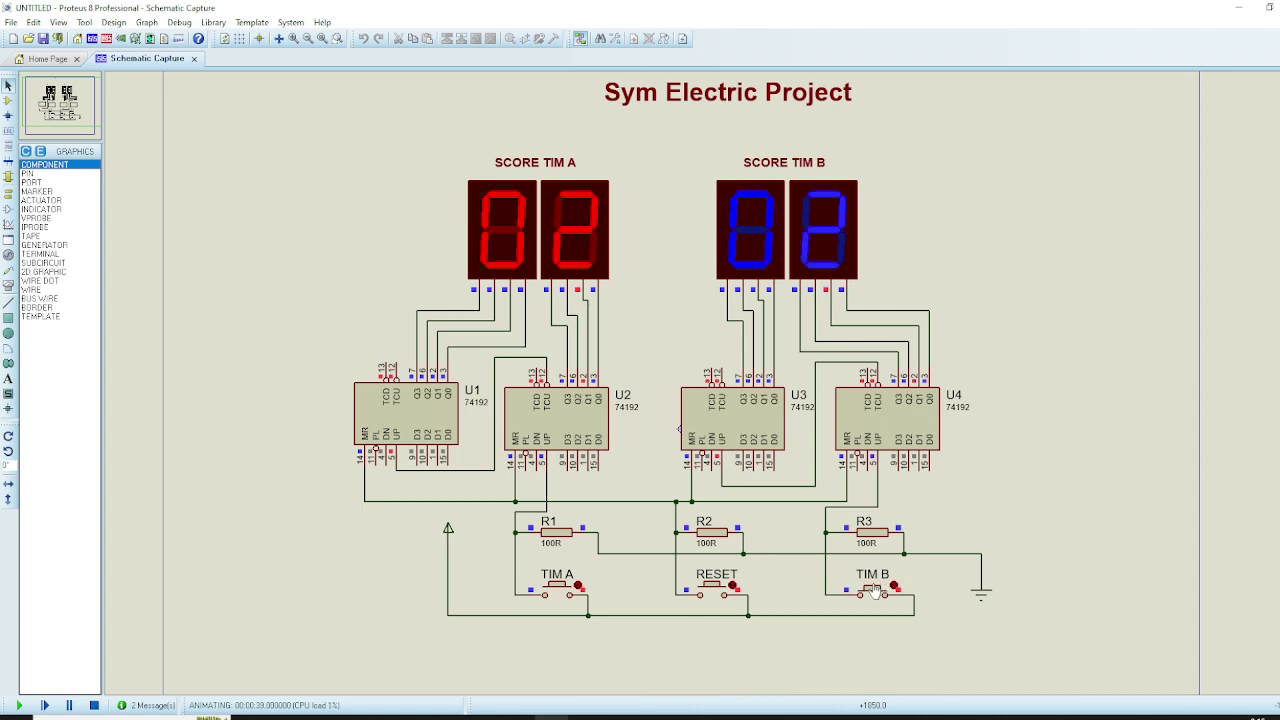
pyautogui.click(874, 590)
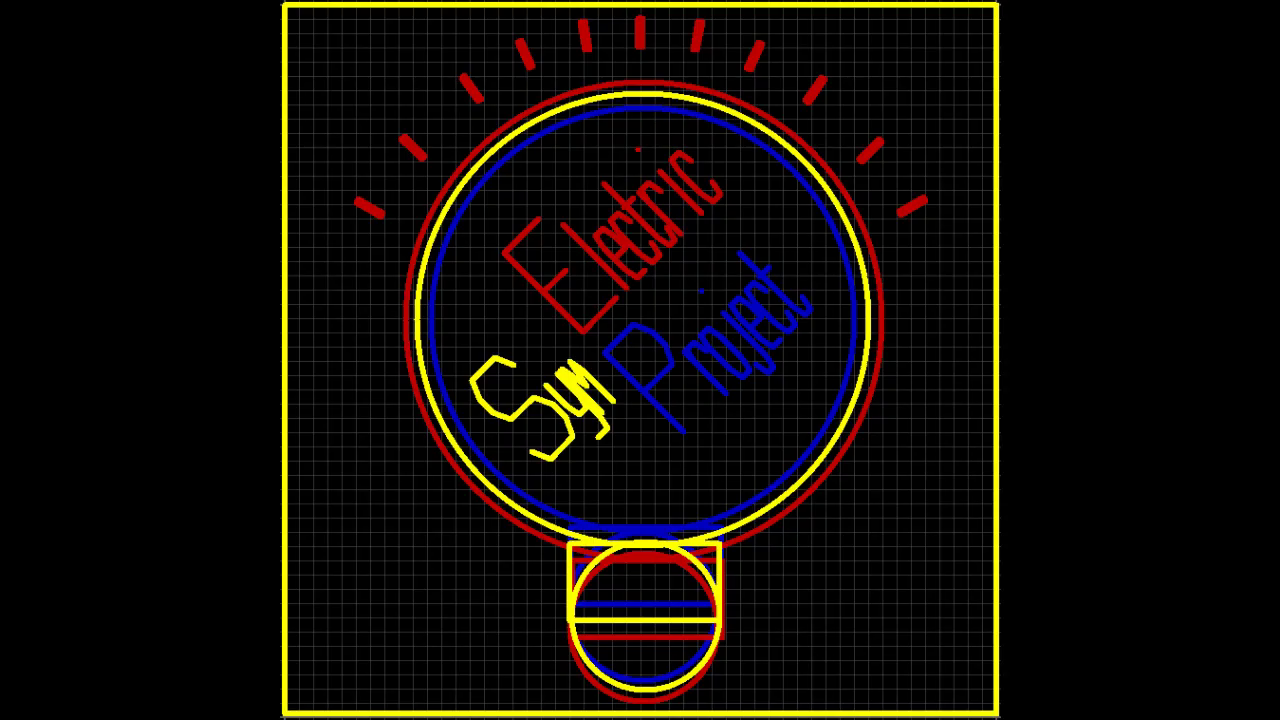